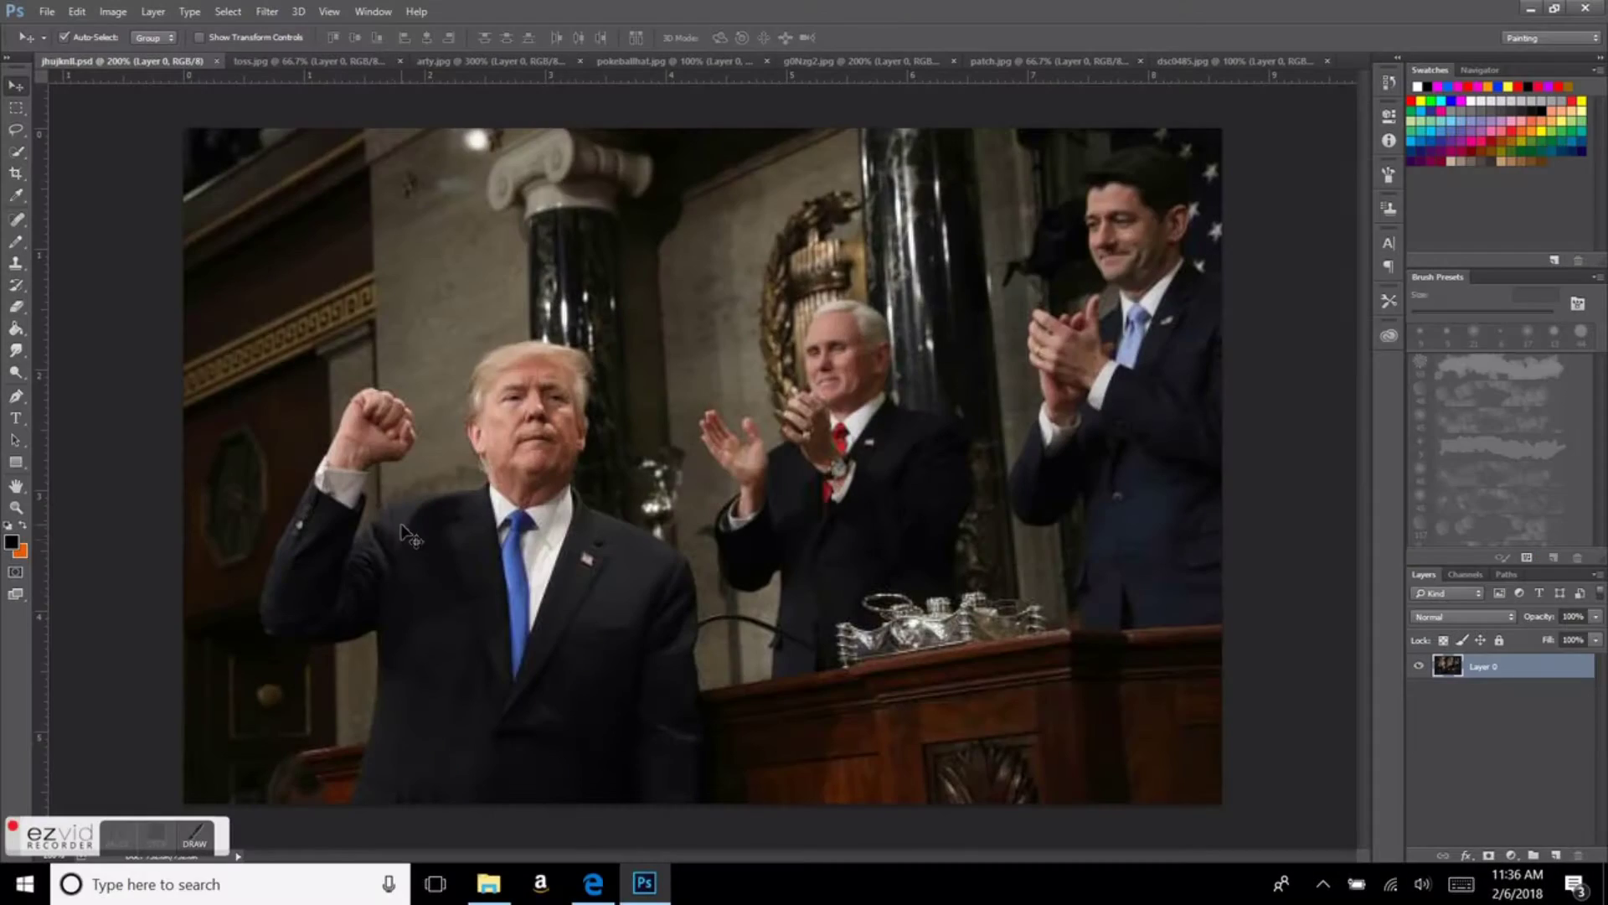
Step: Quick-select the red ring in toss.jpg and paste it into the podium photo
left_click(362, 63)
left_click(16, 152)
mouse_move(783, 492)
left_mouse_down()
mouse_move(867, 519)
mouse_move(653, 581)
mouse_move(125, 61)
left_mouse_up()
key("v")
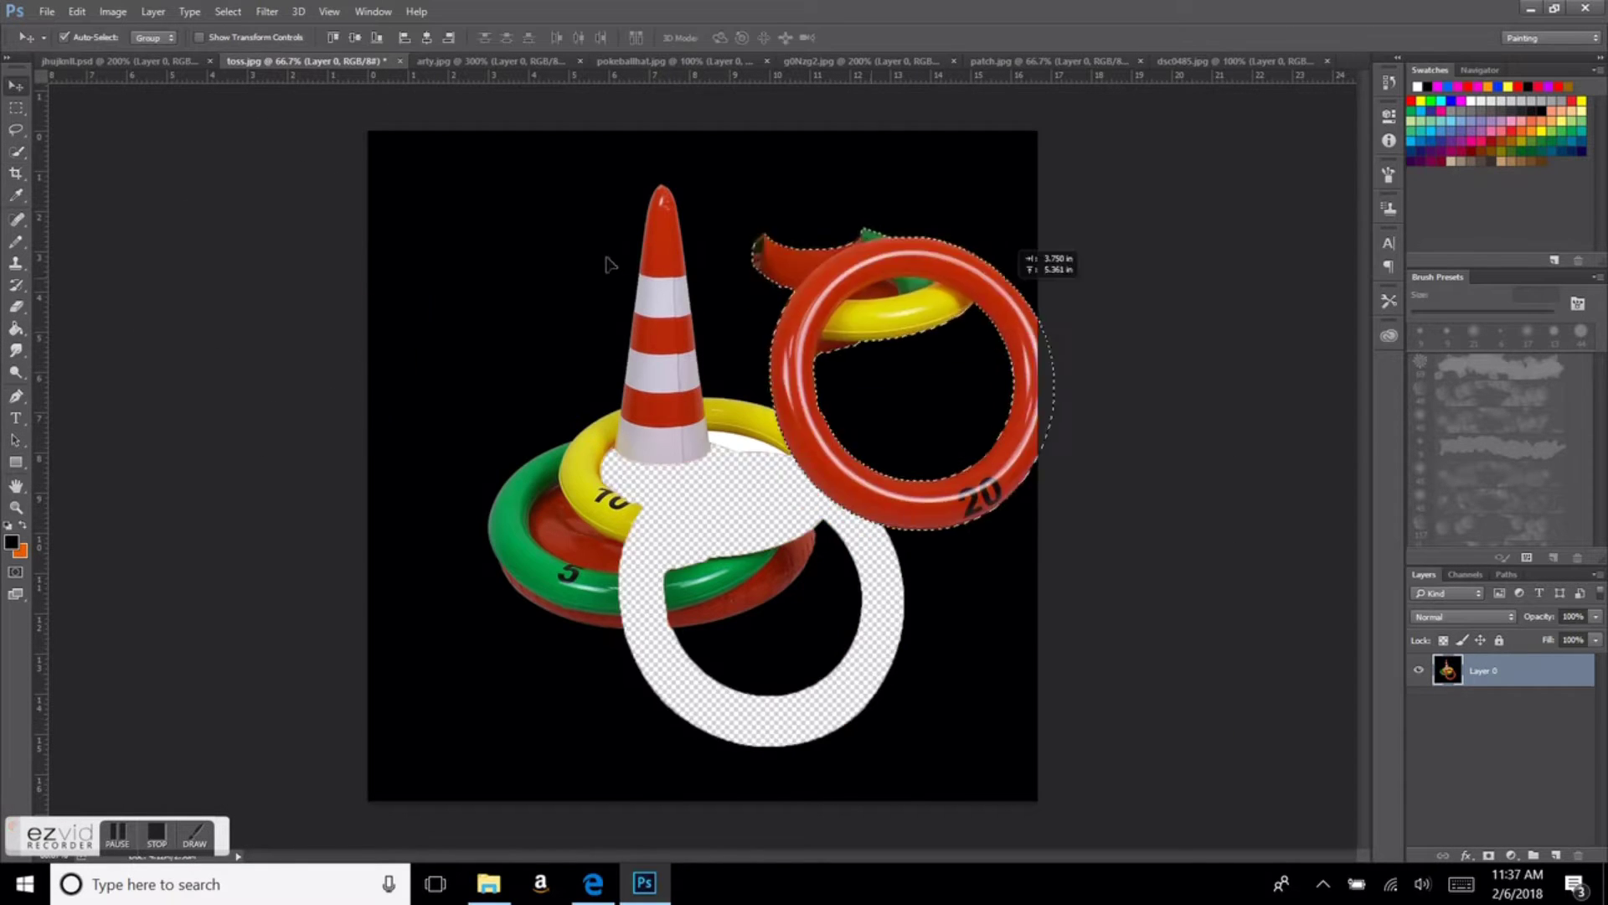
key("ctrl+t")
key("Return")
Step: Erase the neighbouring rings and the red tail from the pasted ring
key("e")
left_click(76, 38)
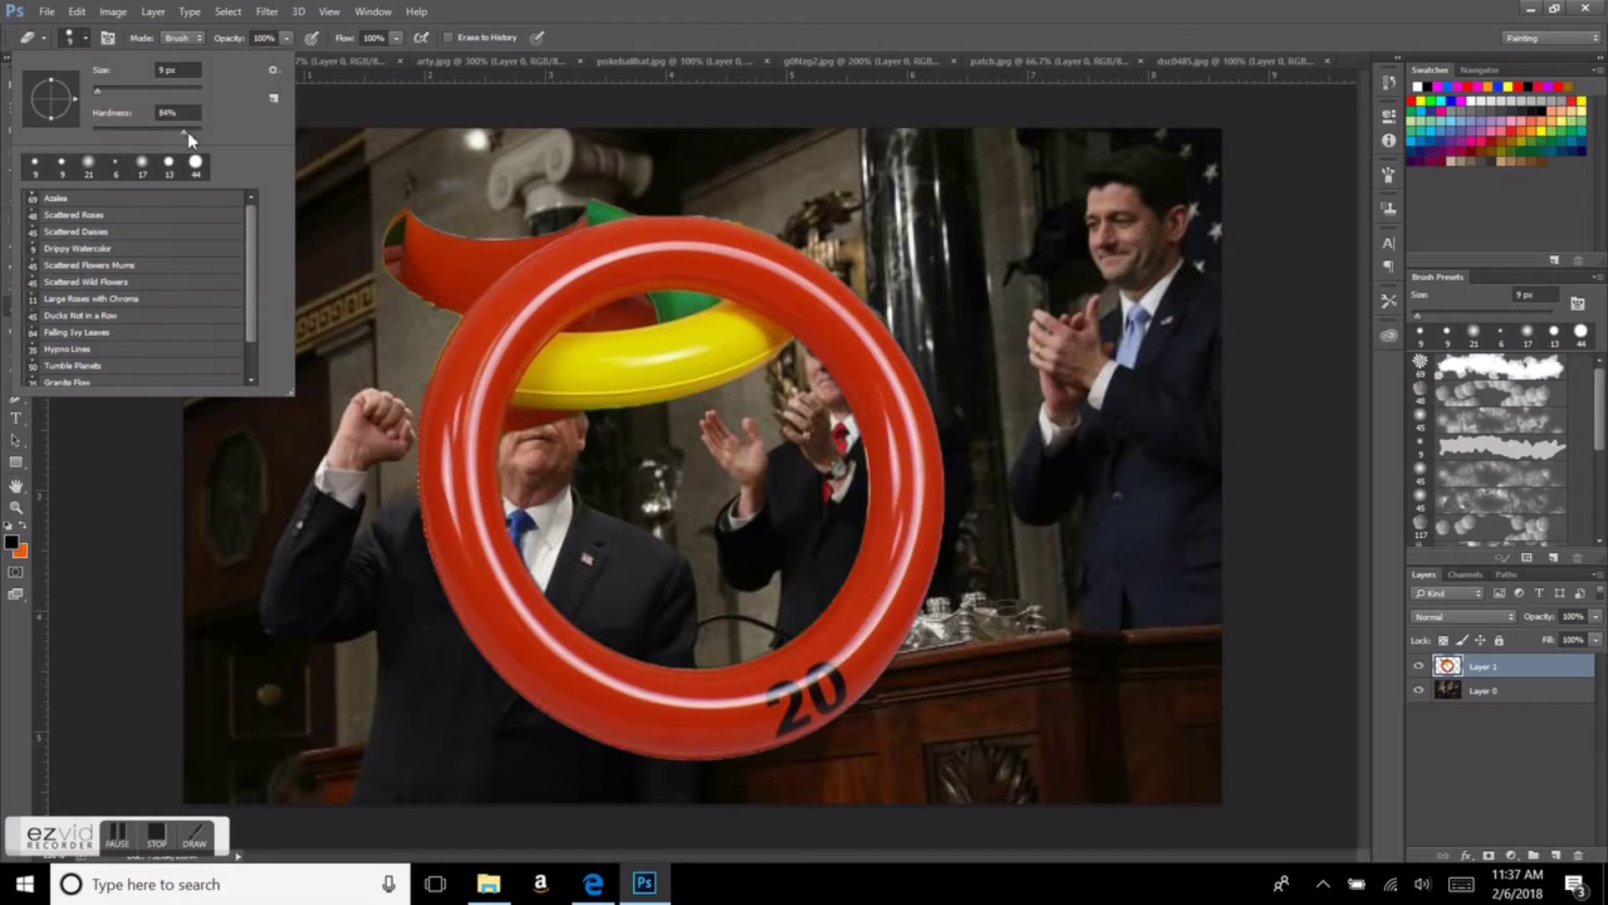
mouse_move(611, 394)
left_mouse_down()
mouse_move(725, 324)
mouse_move(578, 335)
mouse_move(507, 419)
left_mouse_up()
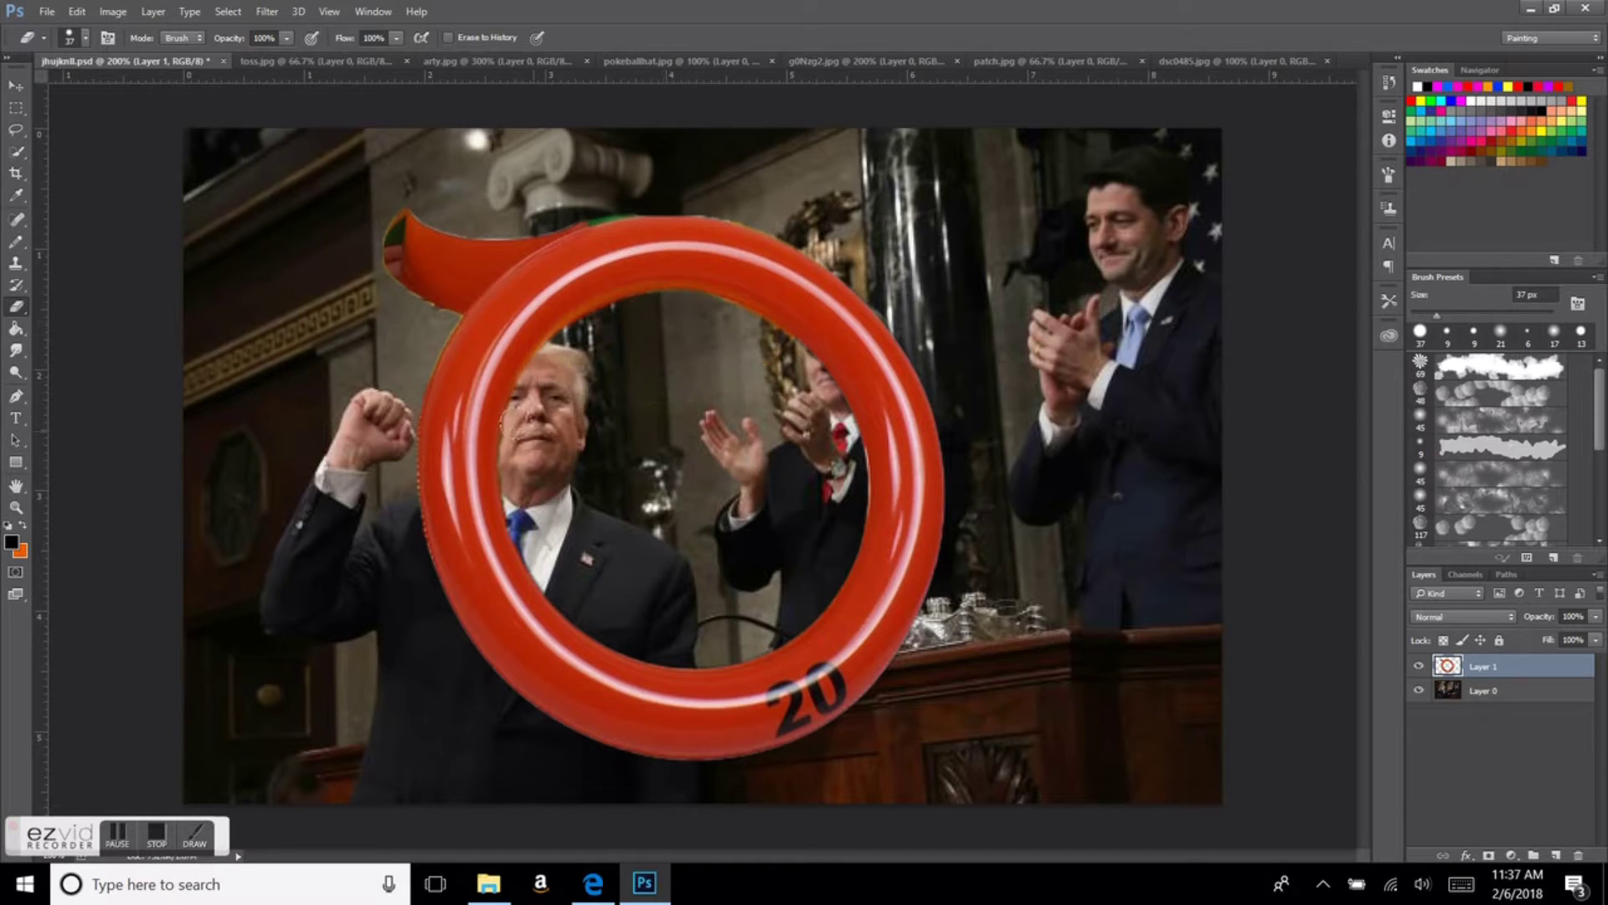
left_click_drag(512, 202, 428, 251)
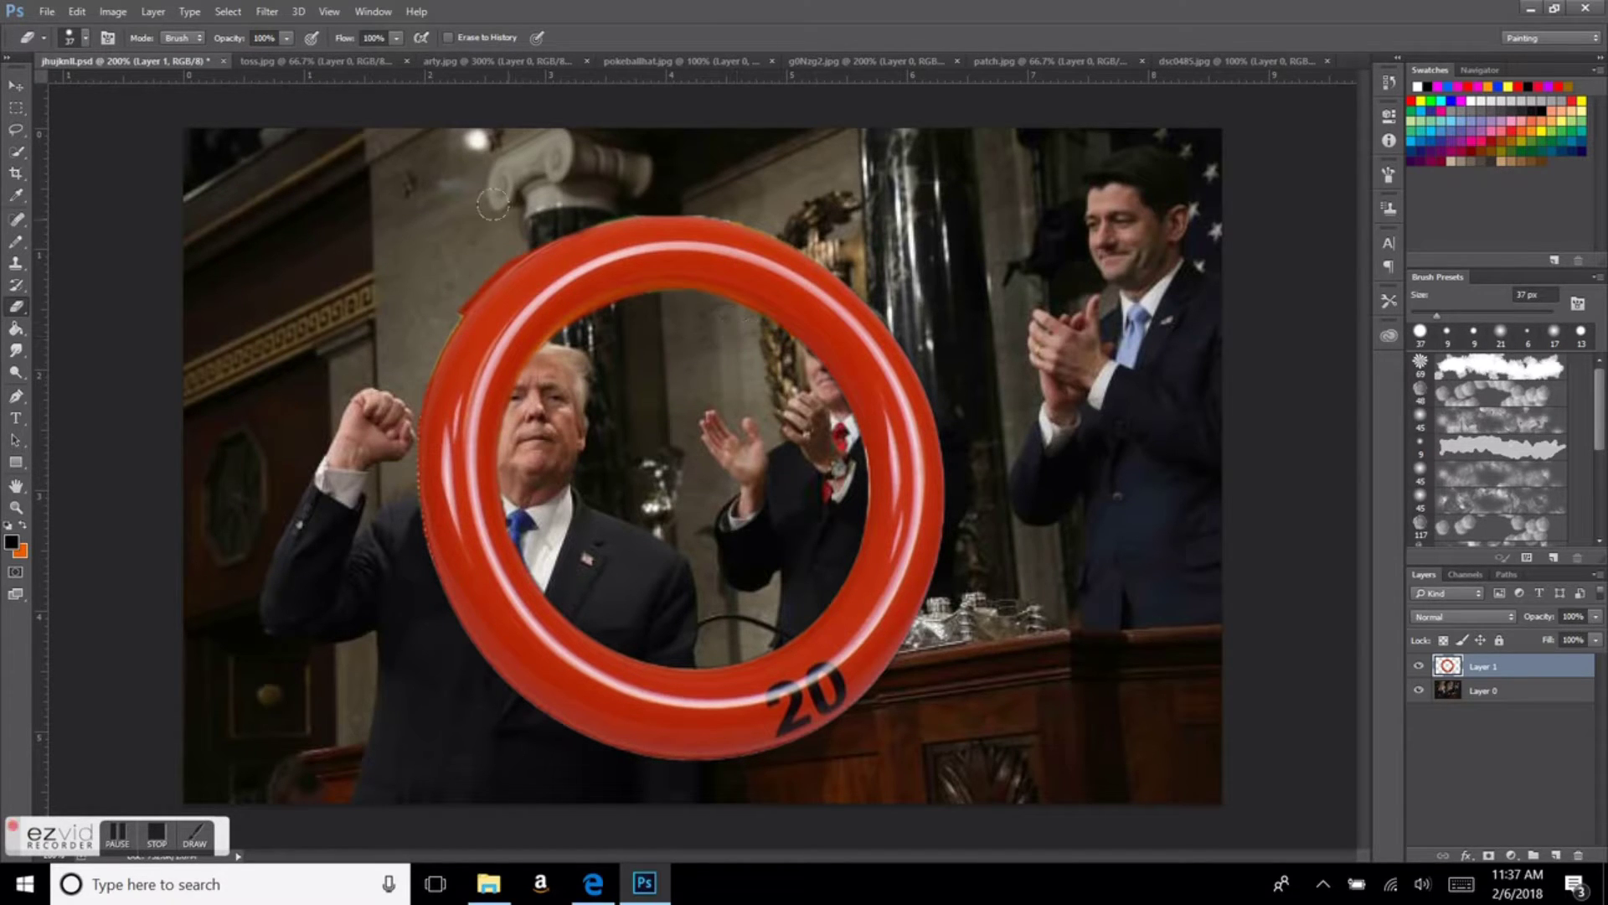
Step: Duplicate the ring layer and shrink the copy to a small ring at bottom-left
right_click(1482, 666)
left_click(1139, 204)
key("Return")
key("ctrl+t")
left_click_drag(377, 208, 1020, 593)
left_click_drag(1095, 664, 260, 723)
Step: Scale down the large red ring with Free Transform
key("Return")
left_click(1482, 690)
key("ctrl+t")
left_click_drag(944, 211, 557, 578)
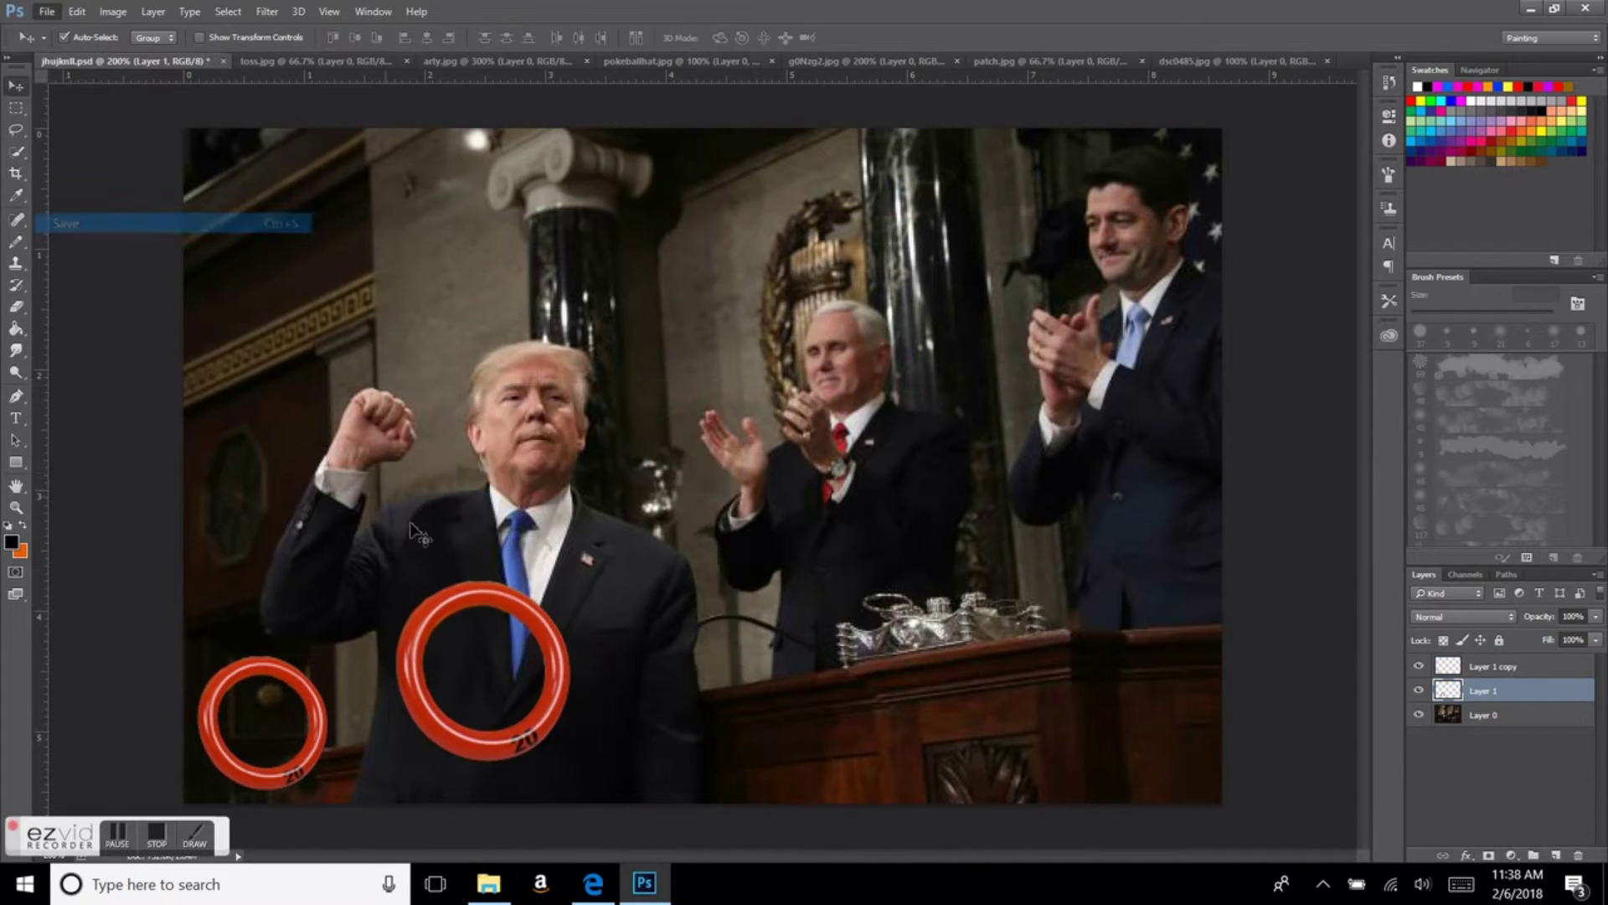
Step: Move the large ring onto the left man's neck and lower its opacity for erasing
key("ctrl+plus")
key("ctrl+plus")
mouse_move(881, 249)
left_mouse_down()
mouse_move(867, 350)
mouse_move(887, 368)
left_mouse_up()
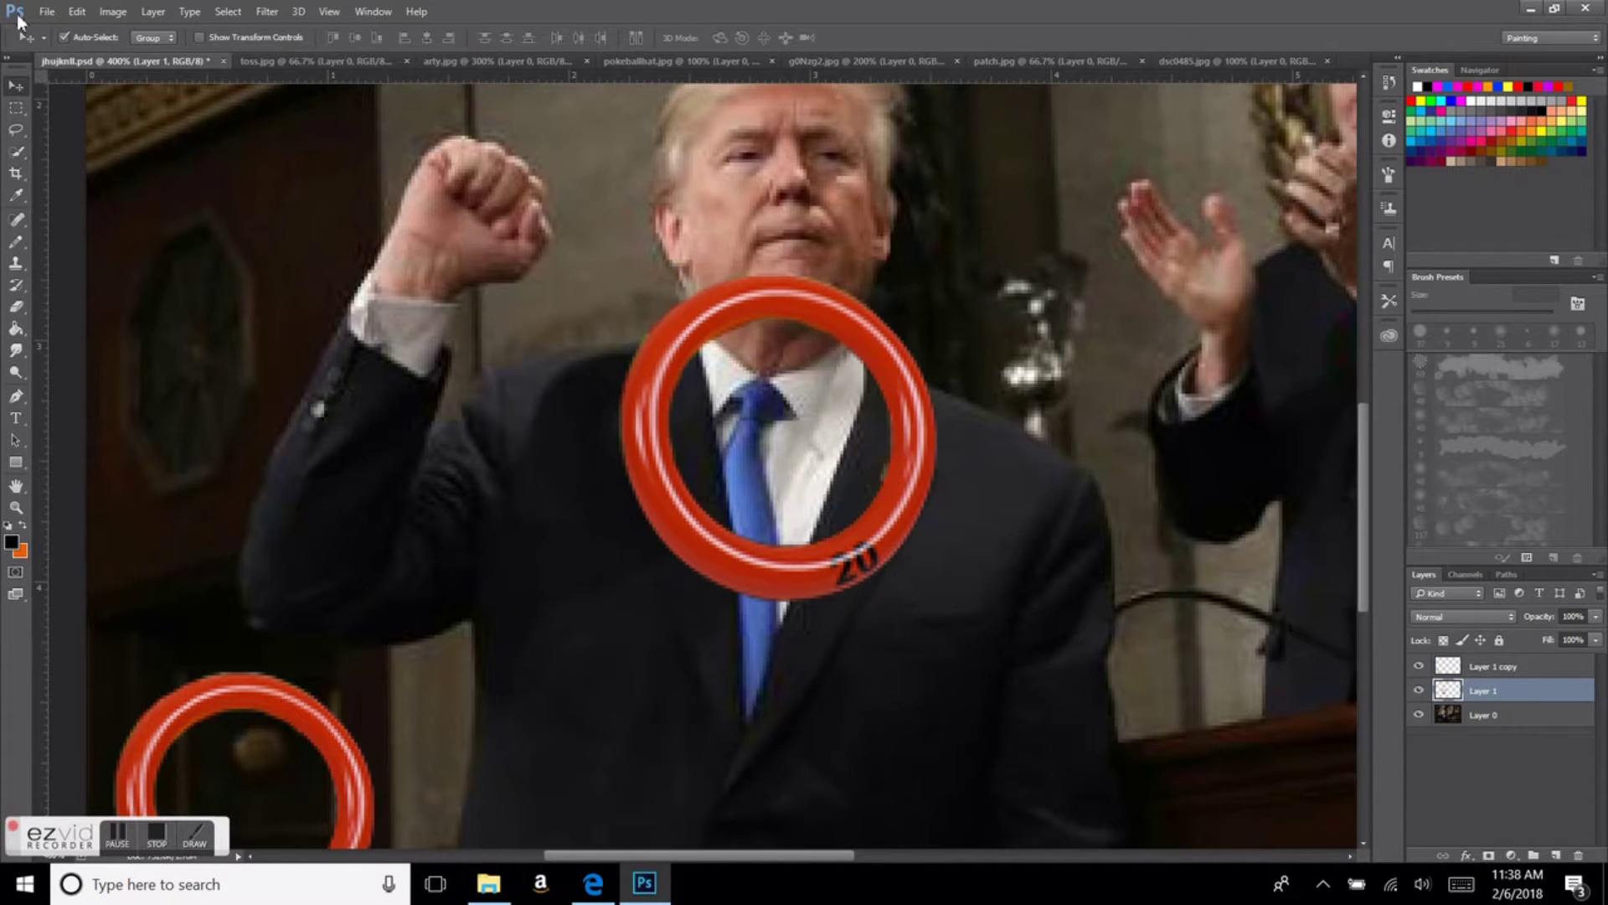
key("Return")
key("1")
key("6")
key("e")
key("bracketleft")
key("bracketleft")
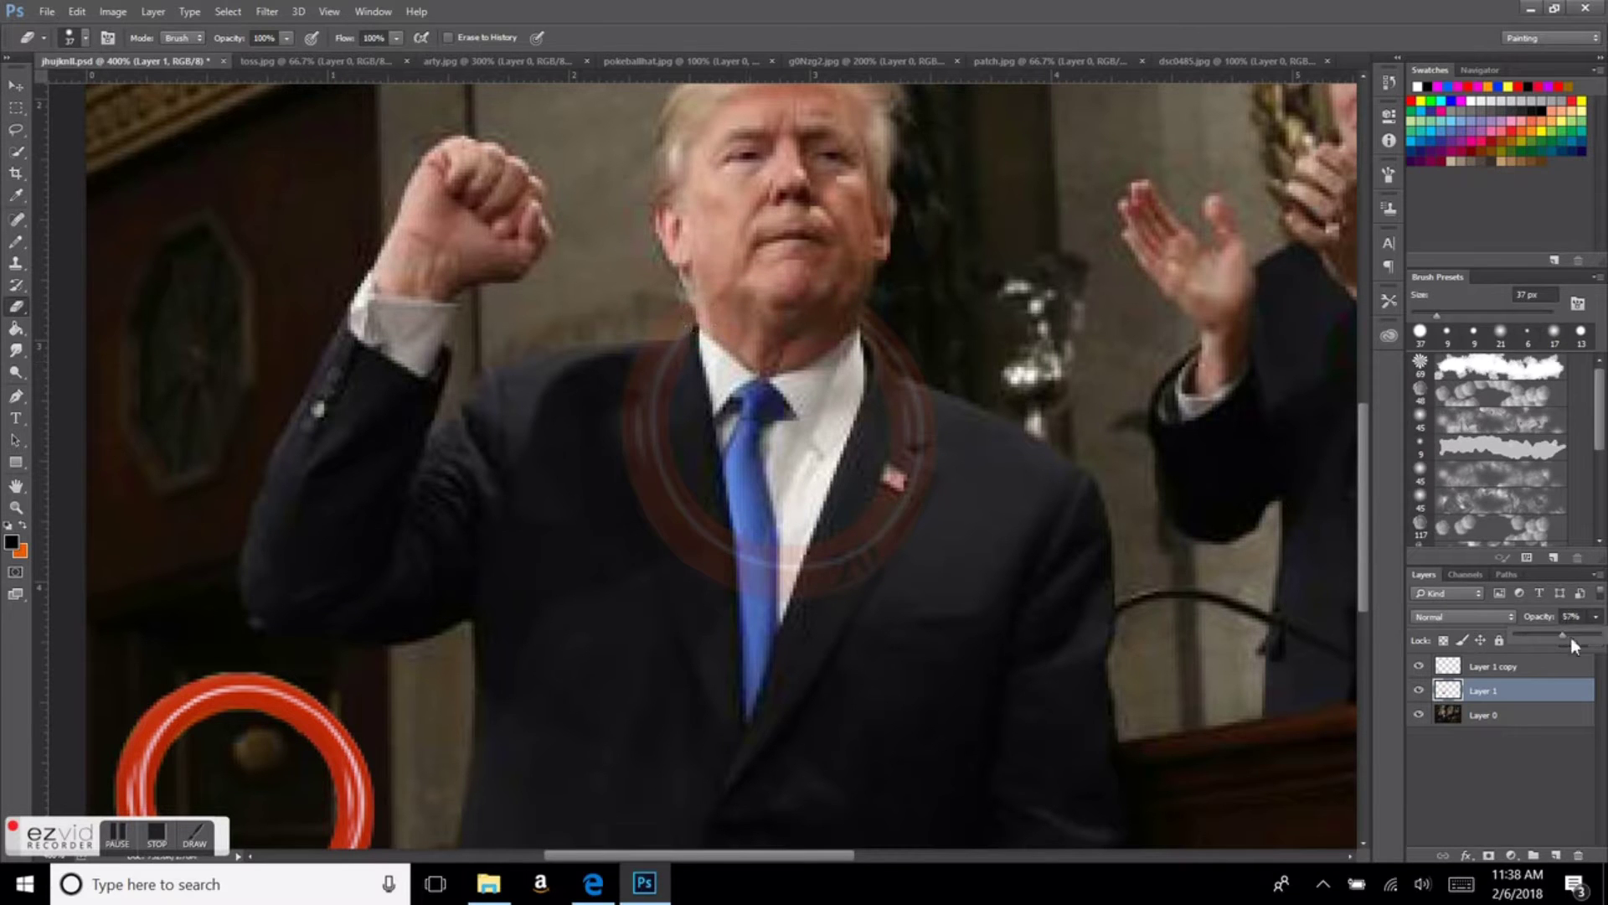
key("ctrl+z")
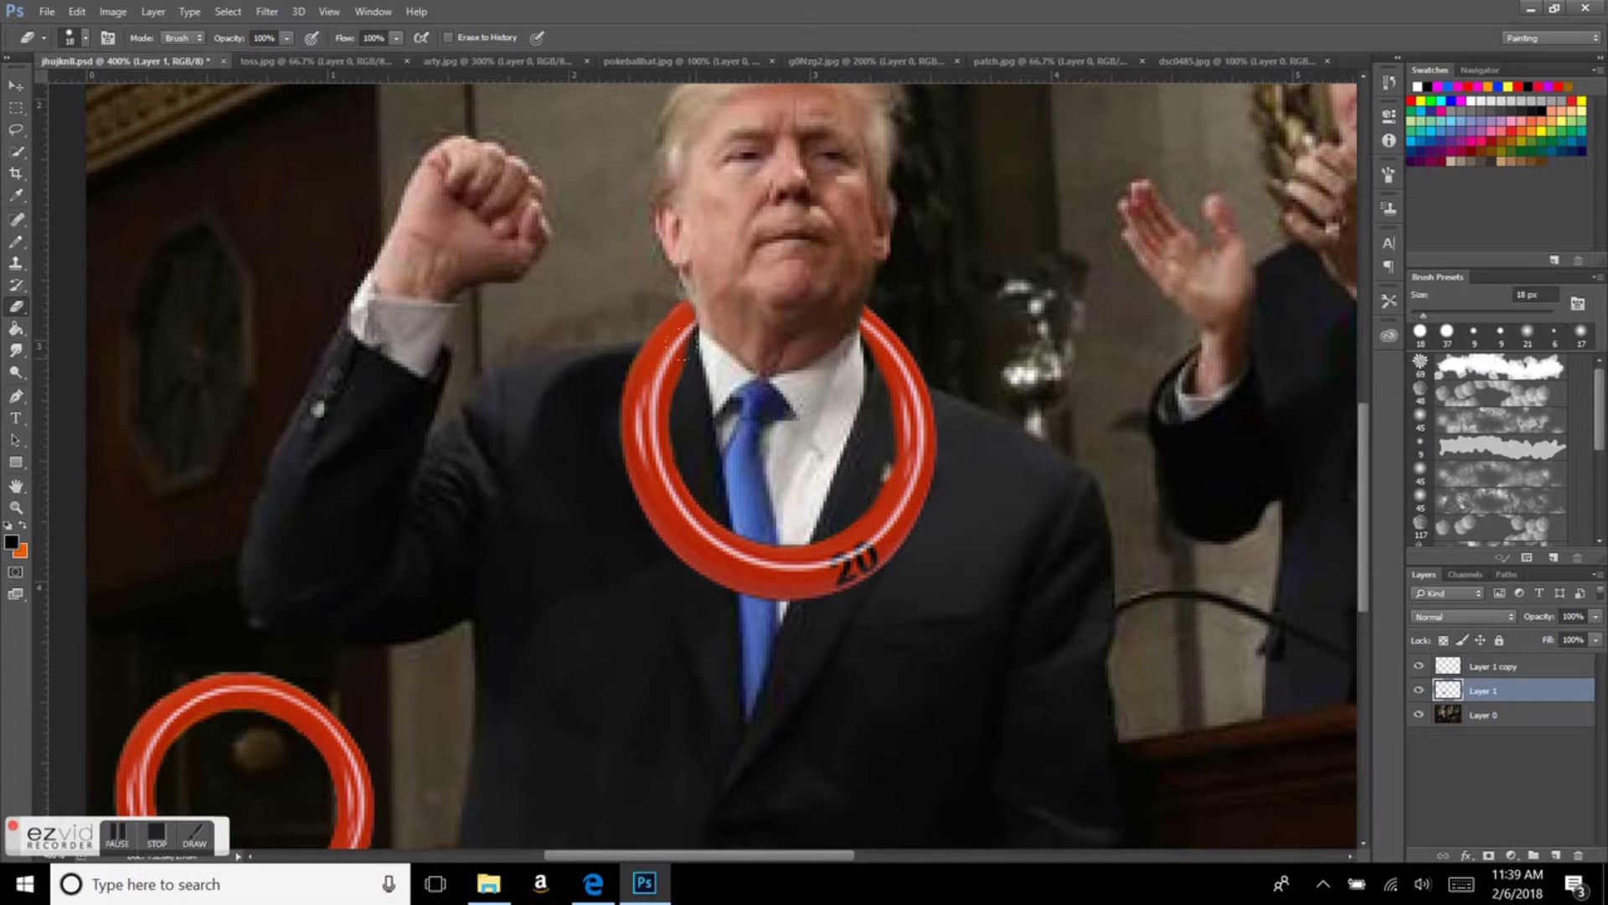
Step: Erase the back part of the ring behind the man's neck
key("ctrl+minus")
key("ctrl+minus")
key("v")
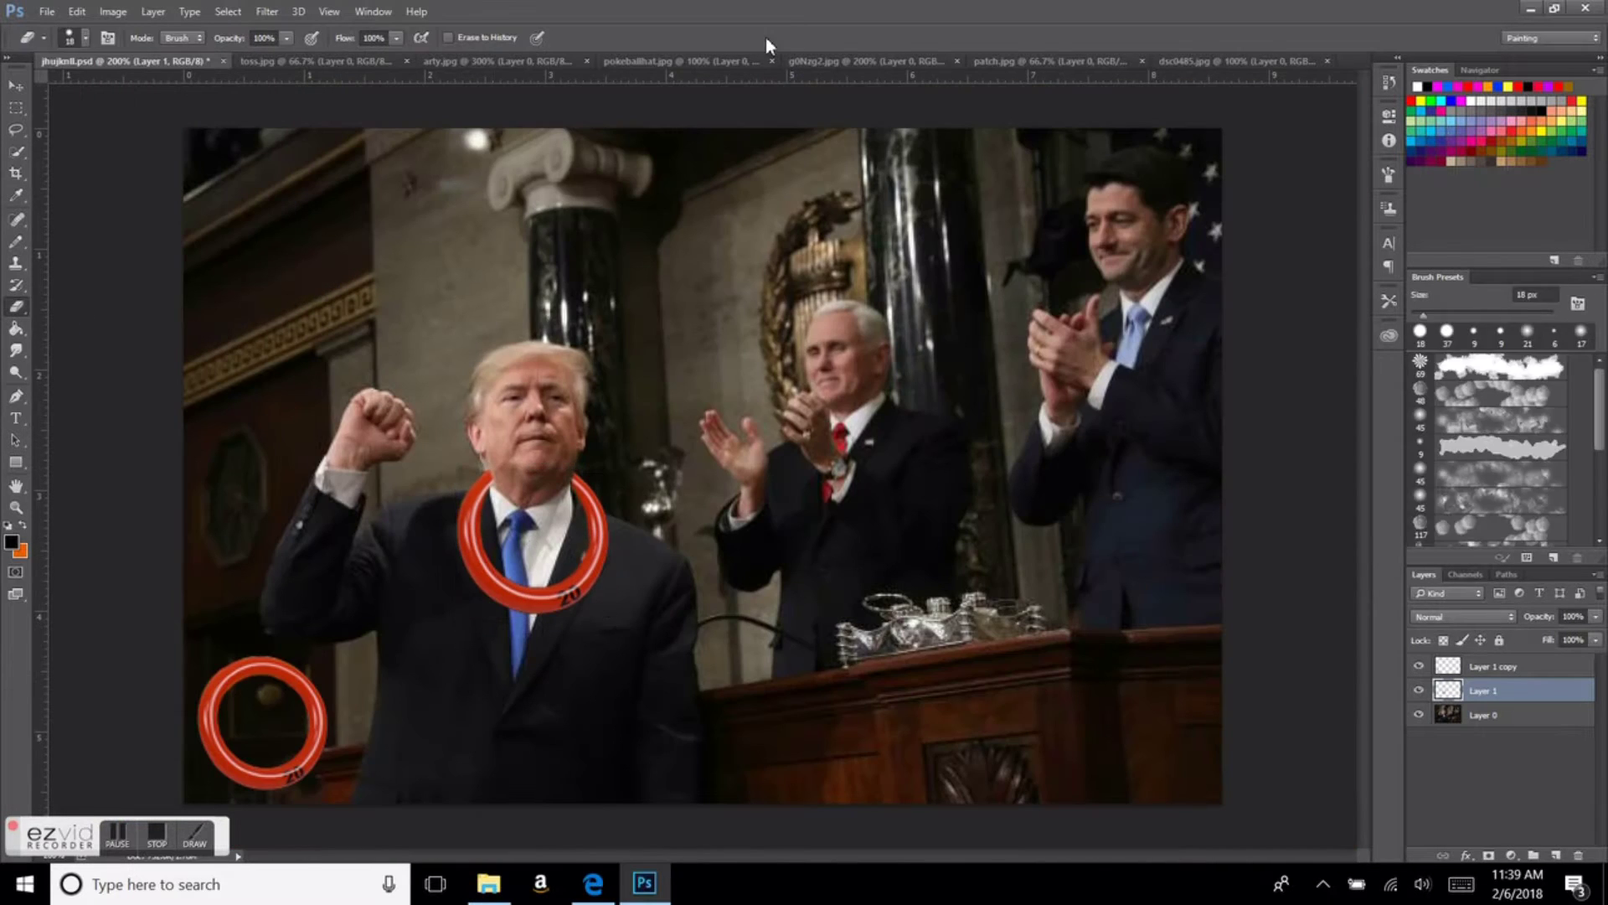
key("ctrl+plus")
key("ctrl+plus")
key("s")
key("alt+bracketleft")
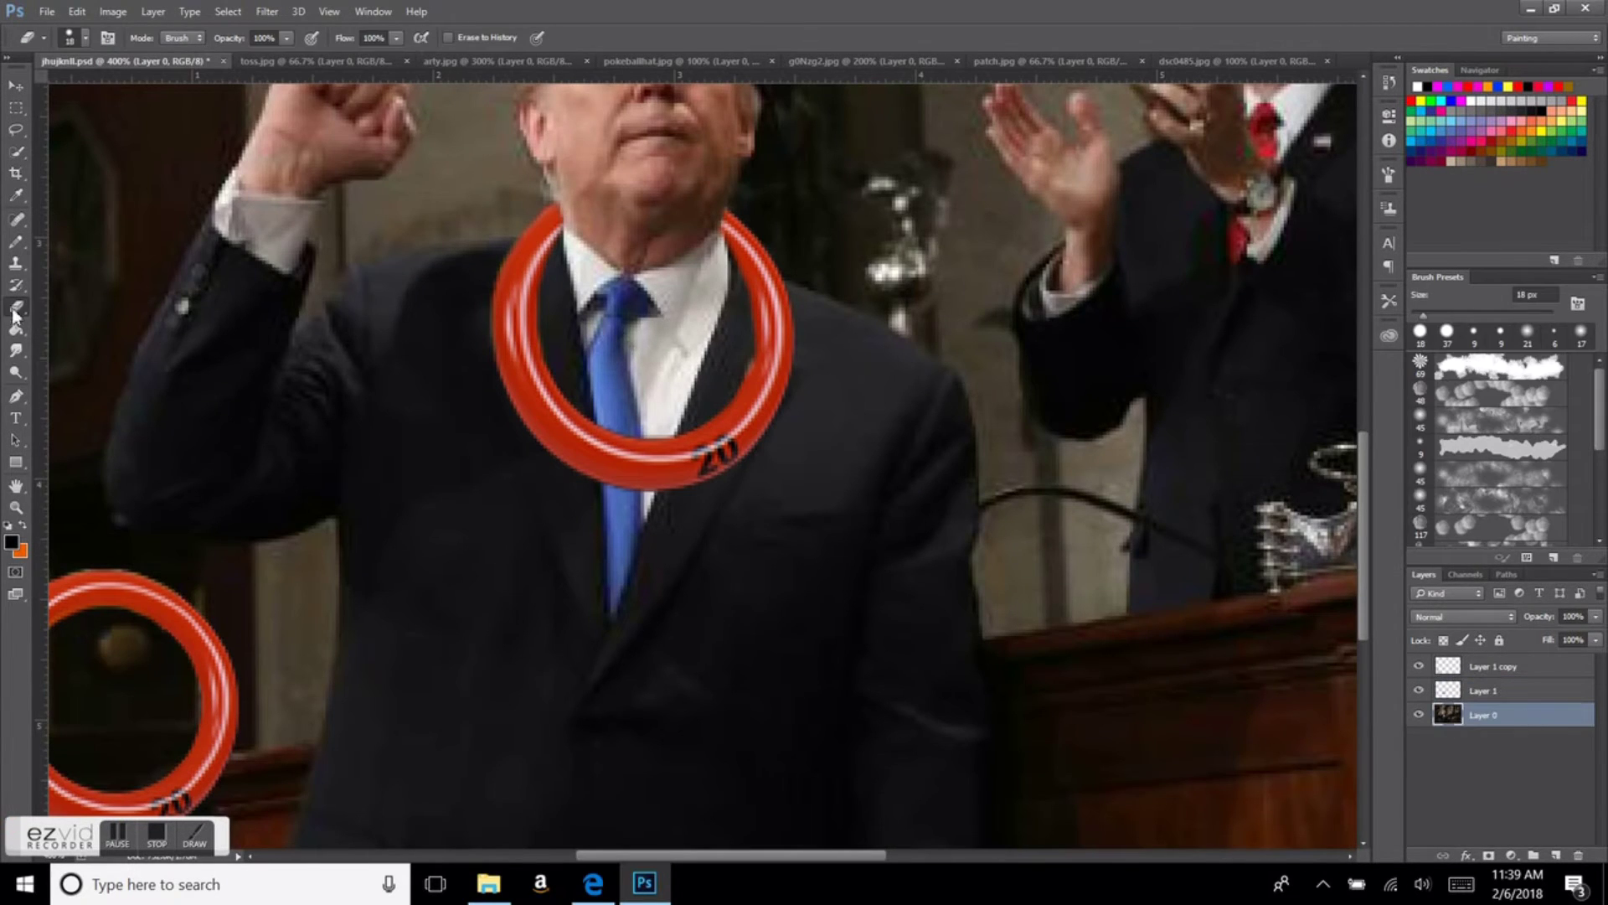
key("e")
key("alt+bracketright")
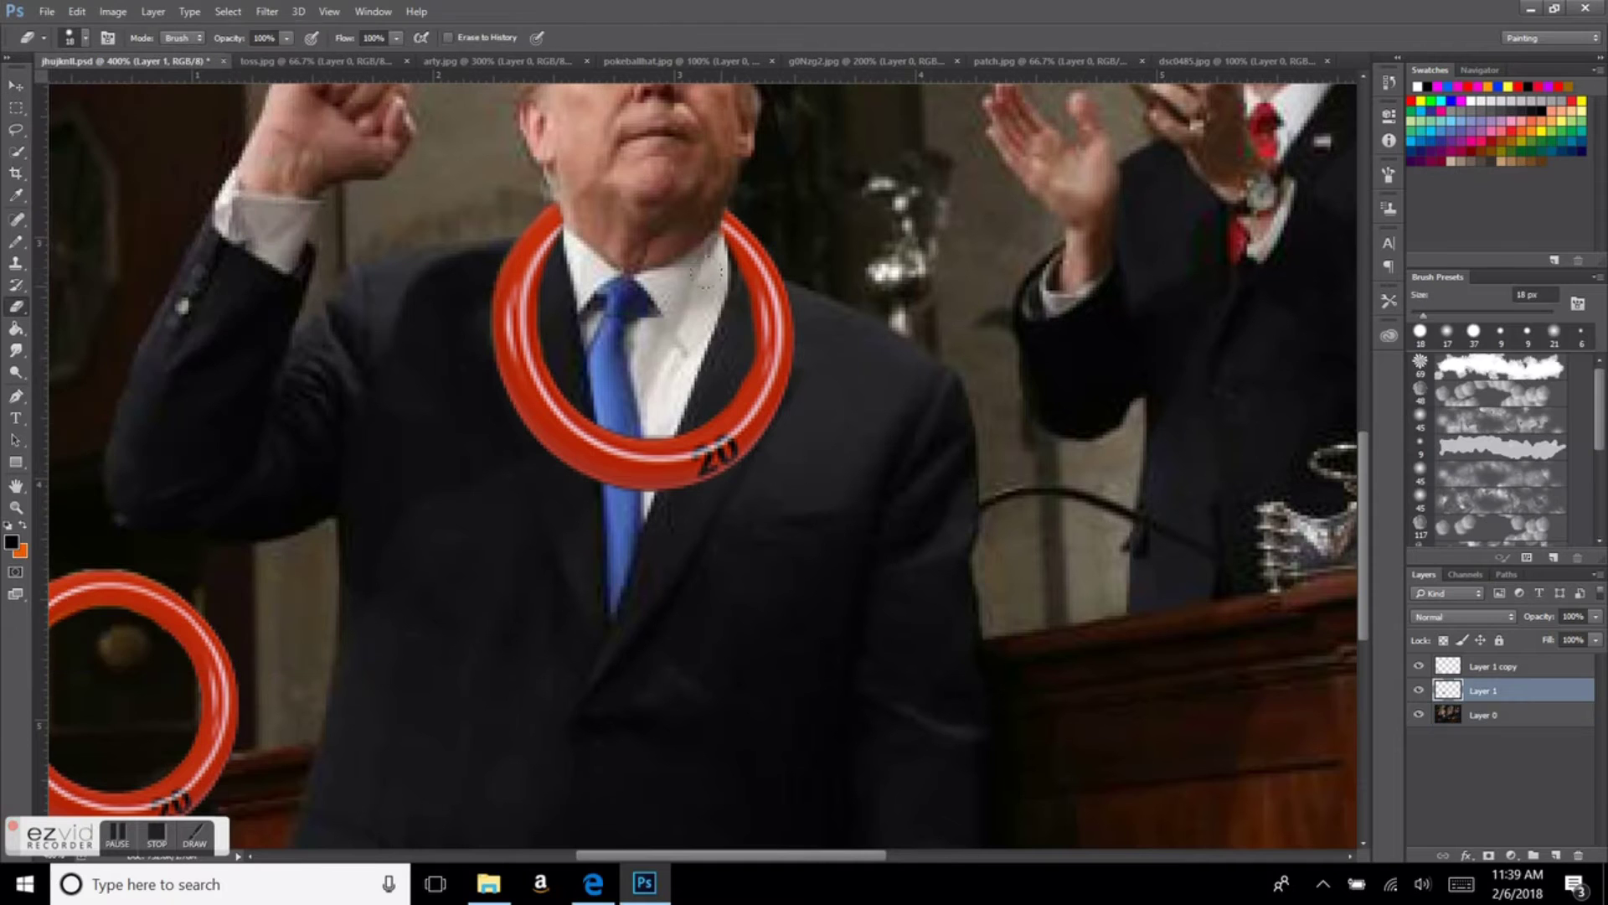
Step: Warp the neck ring to fit and touch up its edges with the Eraser
key("ctrl+minus")
key("ctrl+minus")
key("v")
key("ctrl+t")
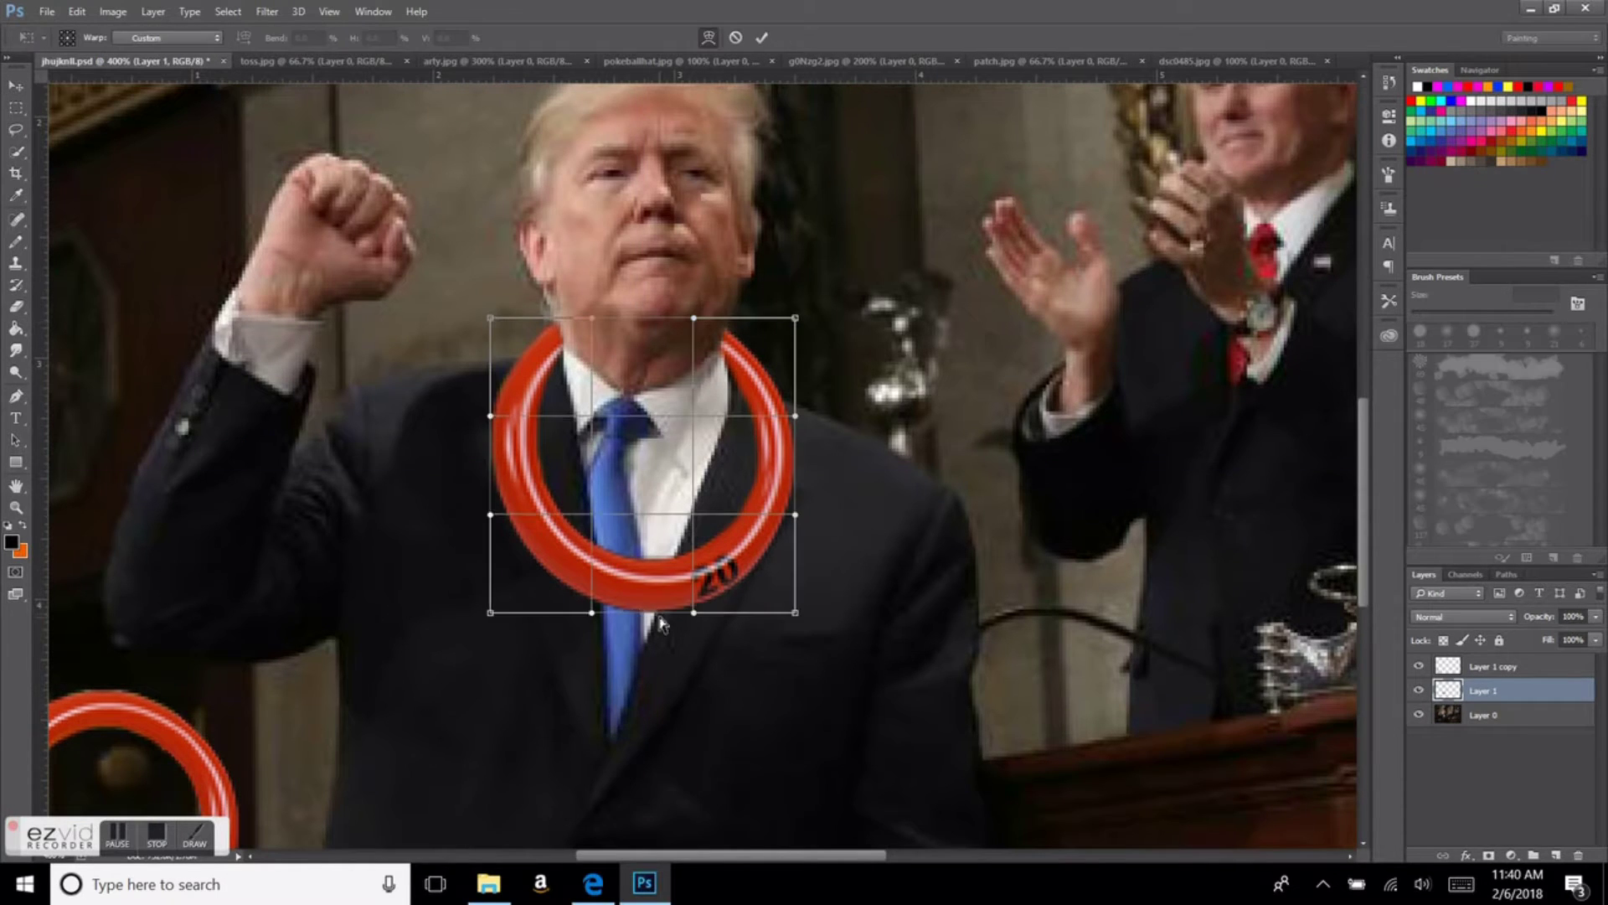
key("Escape")
key("ctrl+plus")
key("ctrl+plus")
key("e")
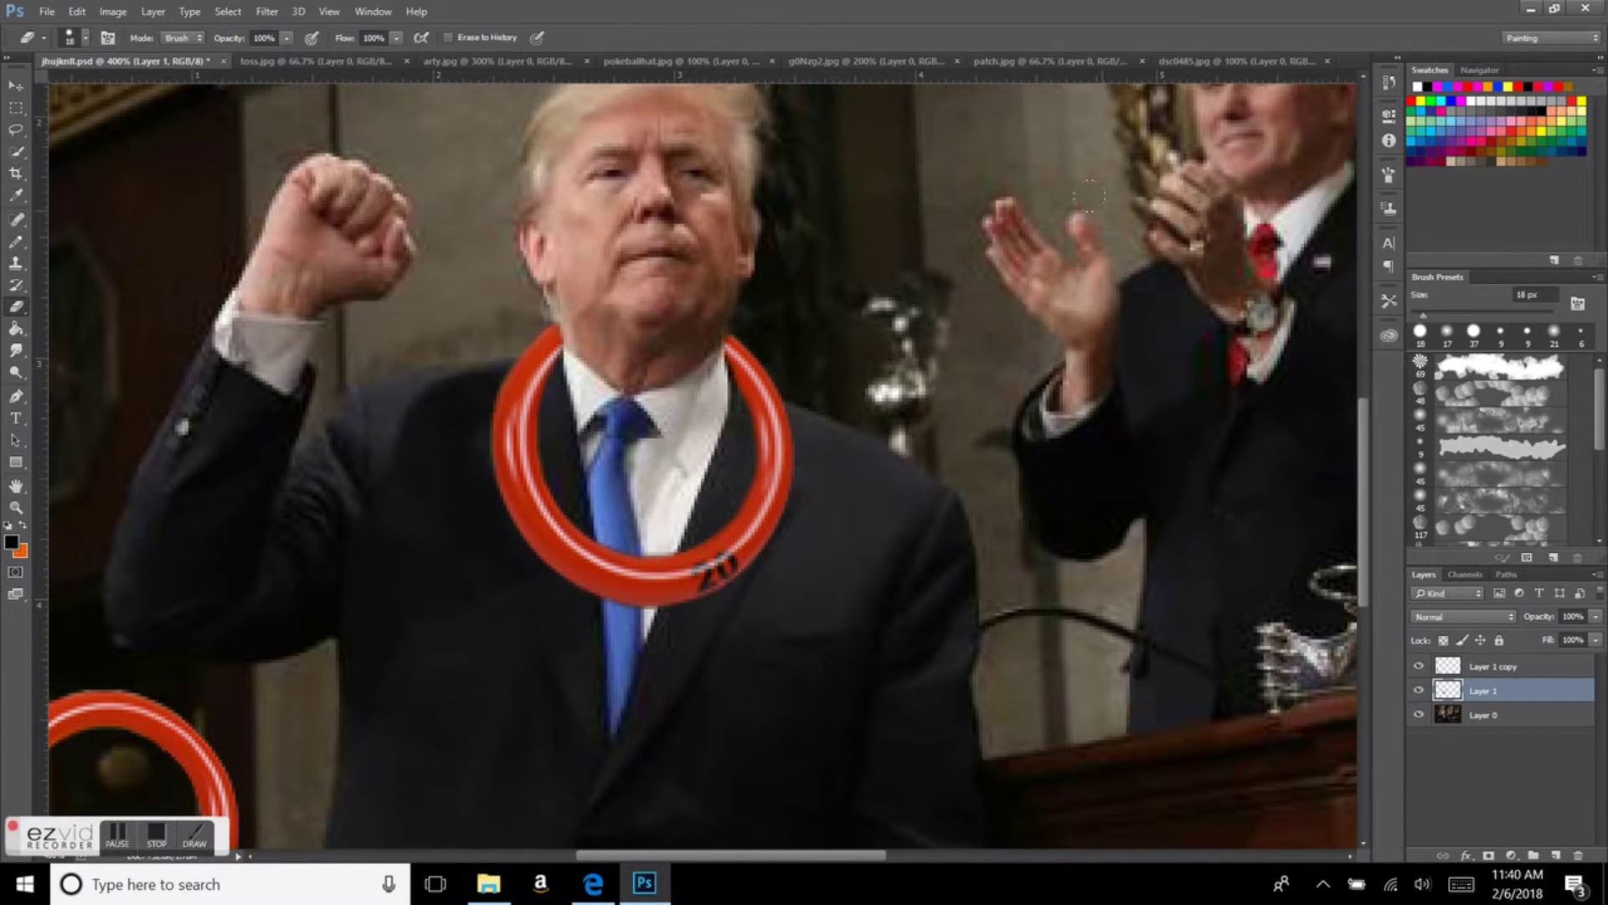
scroll(652, 226, "up", 3)
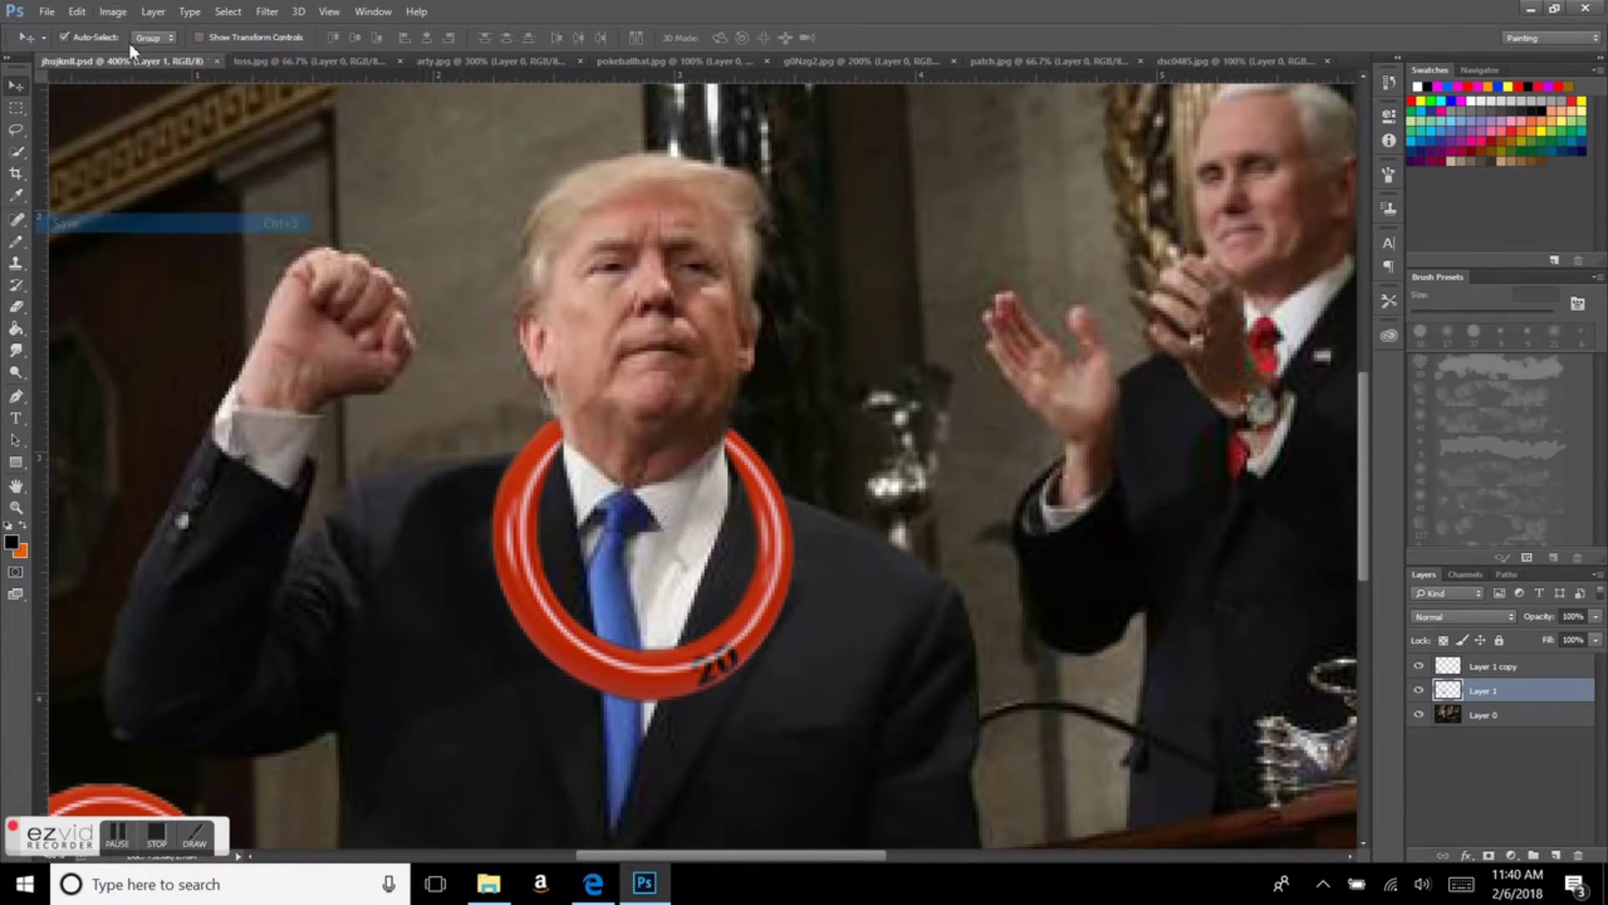
left_click(319, 50)
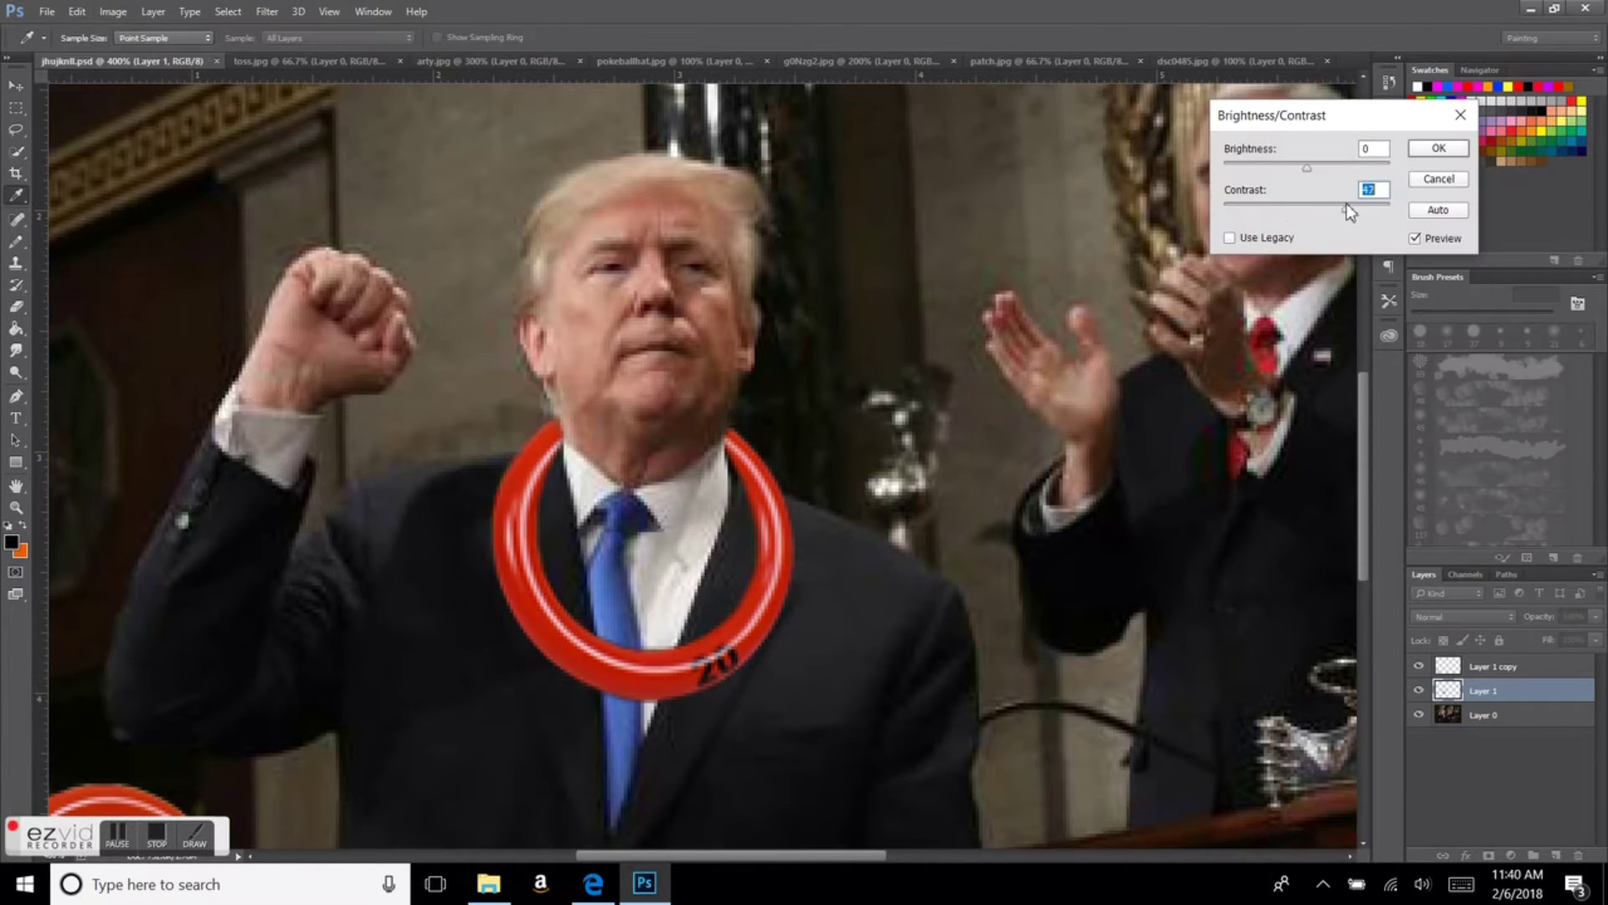
Step: Darken the neck ring with an adjustment and duplicate its layer
key("Return")
left_click(112, 12)
left_click(393, 161)
key("Return")
key("v")
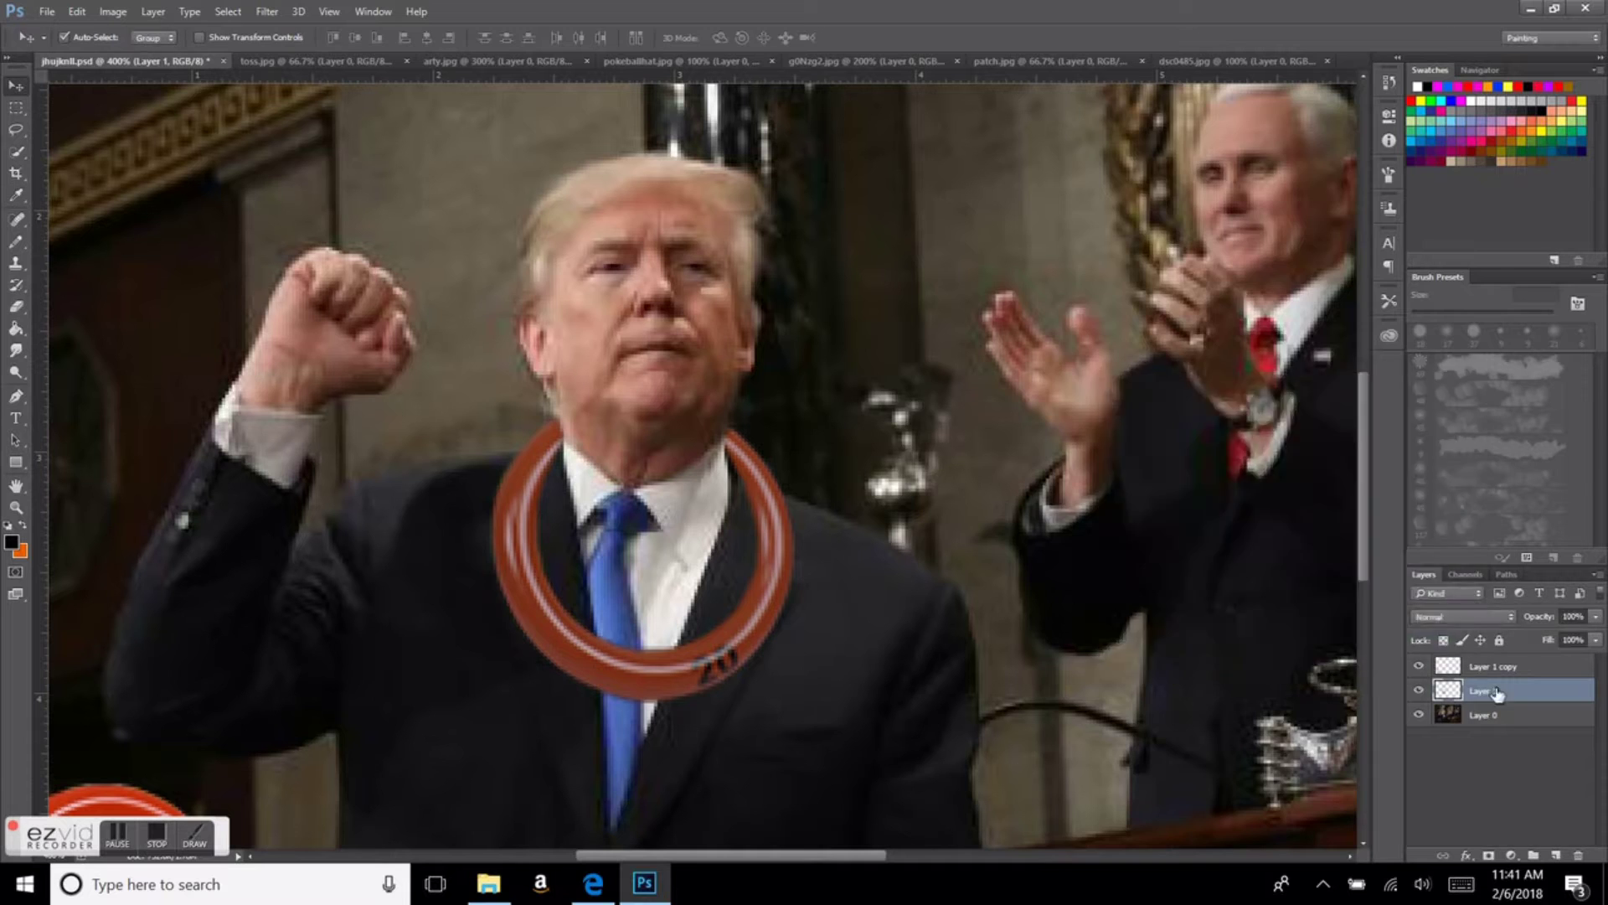
key("ctrl+j")
Step: Darken the duplicate ring further and erase parts of it to reveal highlights
left_click(112, 12)
left_click(486, 57)
key("Return")
key("e")
left_click(84, 37)
key("Return")
left_click_drag(506, 366, 762, 423)
Step: Try Brightness/Contrast on the lower and duplicate ring layers
left_click(112, 12)
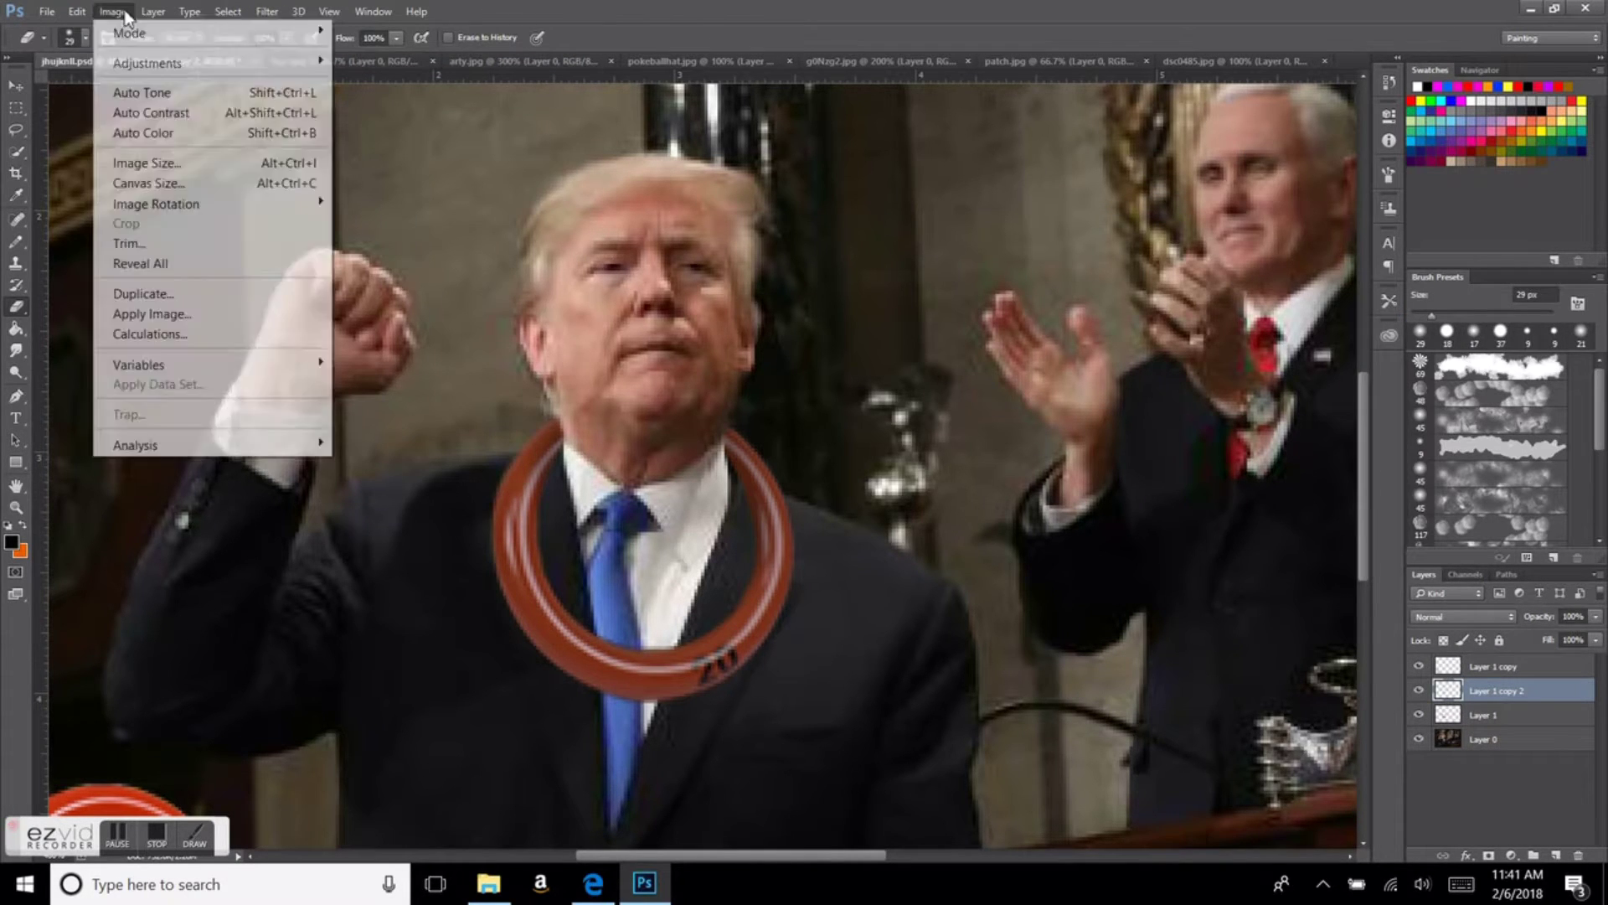
left_click(394, 52)
key("Return")
key("ctrl+minus")
left_click(1482, 715)
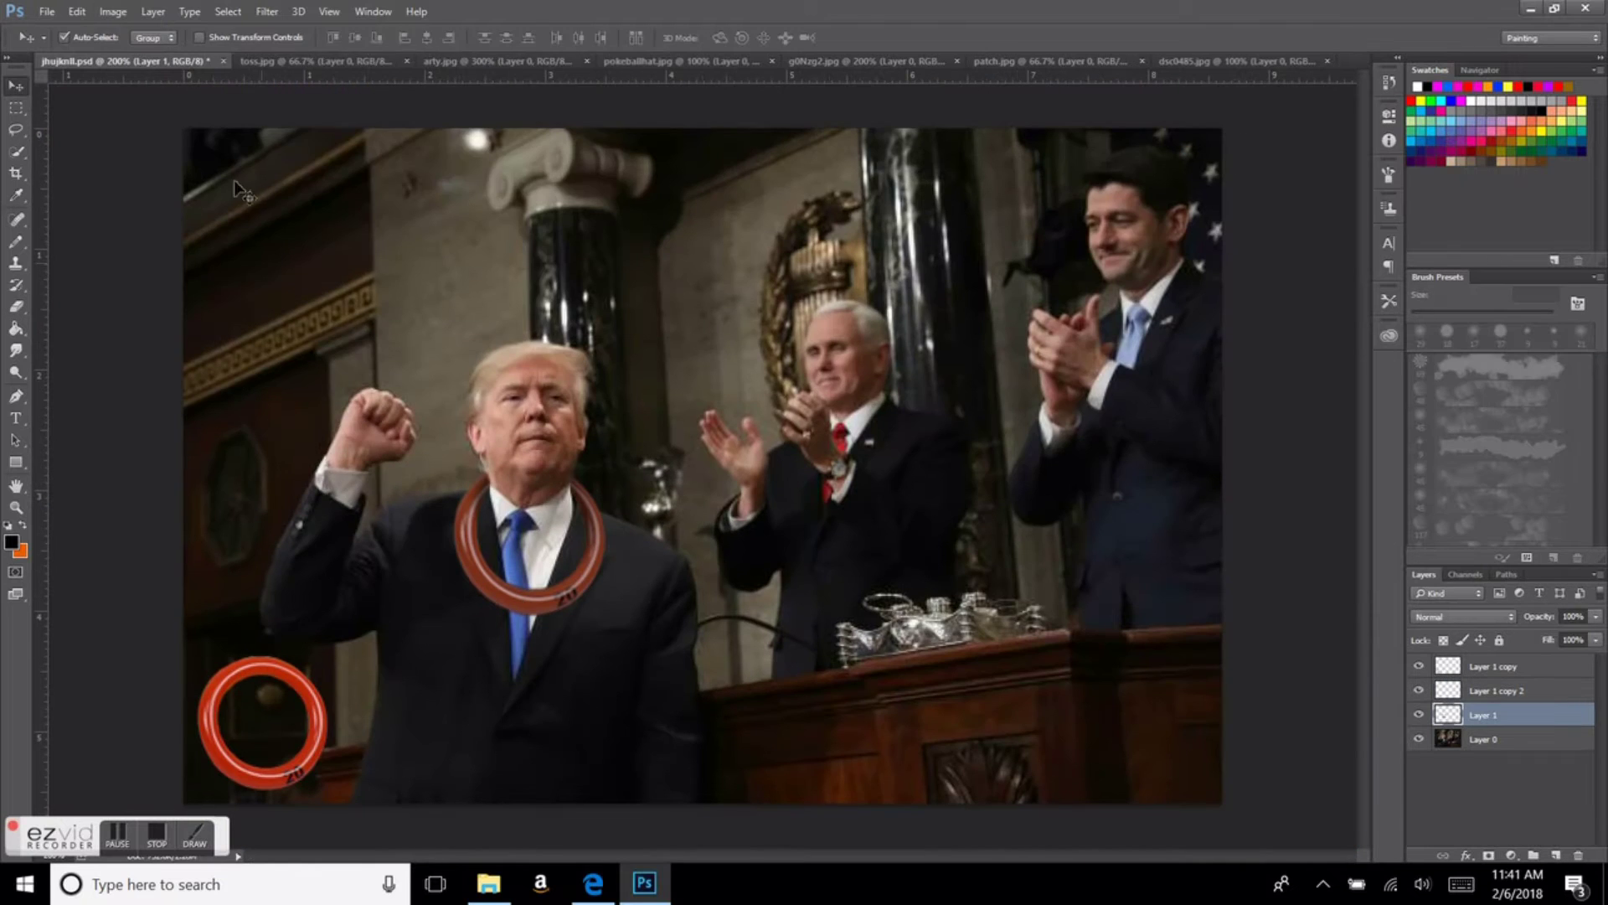
left_click(113, 12)
left_click(394, 52)
key("Return")
left_click(1496, 690)
left_click(112, 12)
left_click(394, 52)
key("Return")
Step: Merge the two neck ring layers into one
key("v")
left_click(1482, 714, "shift")
right_click(1482, 714)
left_click(1142, 624)
Step: Move the small ring beside the middle man and shift its hue to magenta
mouse_move(262, 722)
left_mouse_down()
mouse_move(771, 377)
mouse_move(647, 478)
left_mouse_up()
key("ctrl+t")
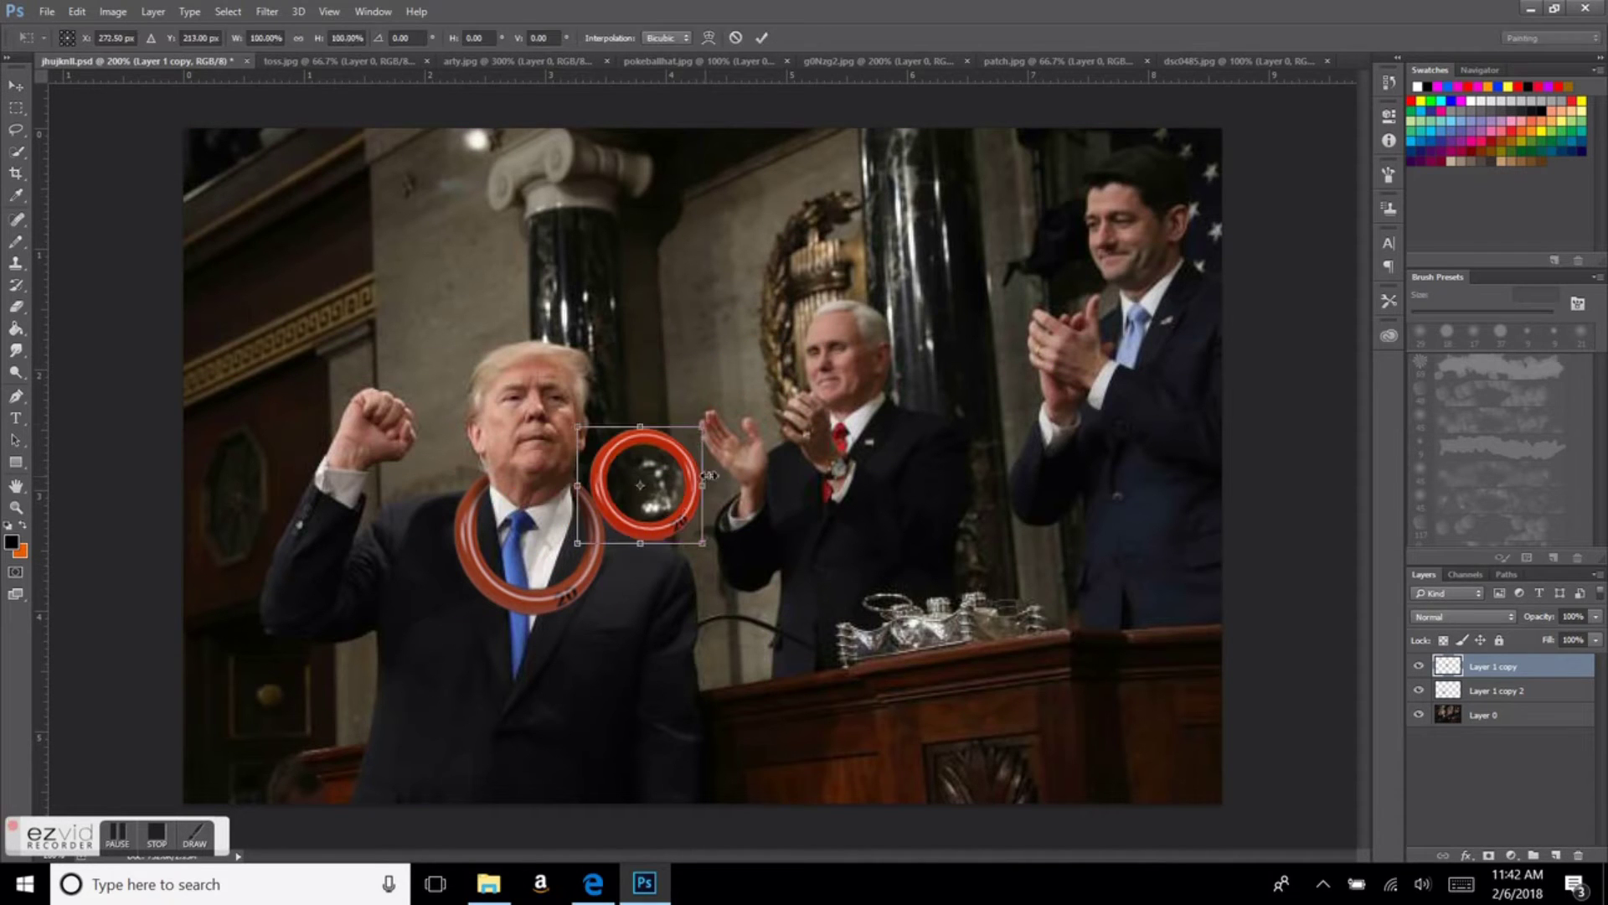
key("Return")
left_click(112, 12)
left_click(402, 149)
left_click_drag(1253, 502, 1231, 503)
key("Return")
Step: Place the magenta ring in the clapping hands, lower its opacity, and set a 3 px eraser
left_click_drag(641, 424, 746, 336)
key("ctrl+t")
key("Return")
key("ctrl+plus")
key("ctrl+plus")
key("1")
key("3")
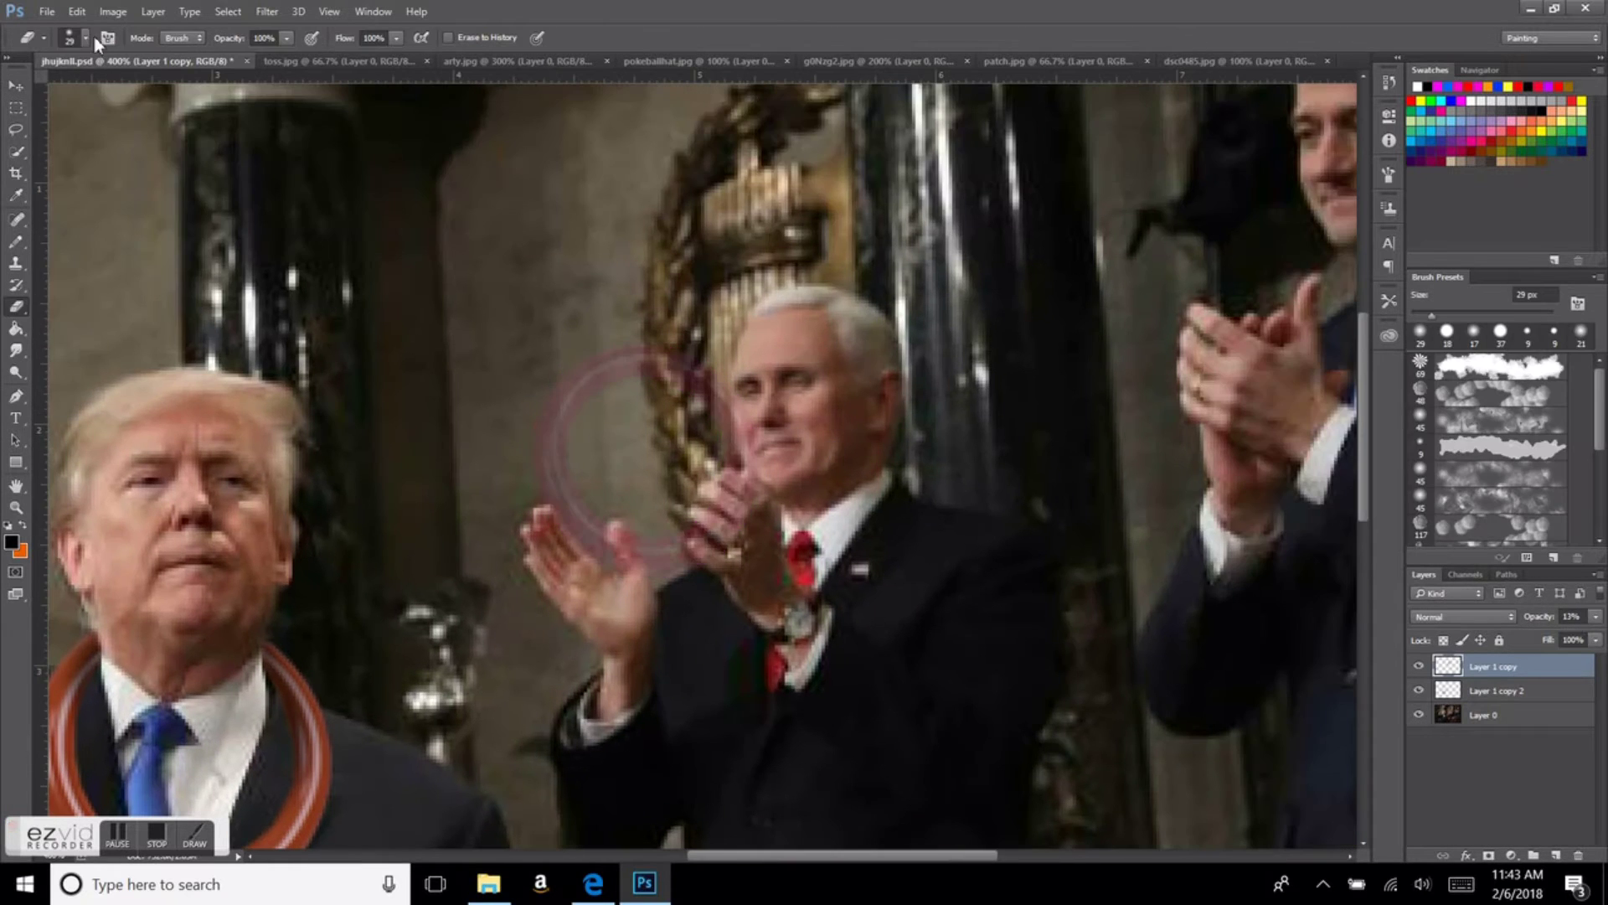
key("e")
left_click(94, 37)
left_click_drag(97, 89, 94, 89)
key("Return")
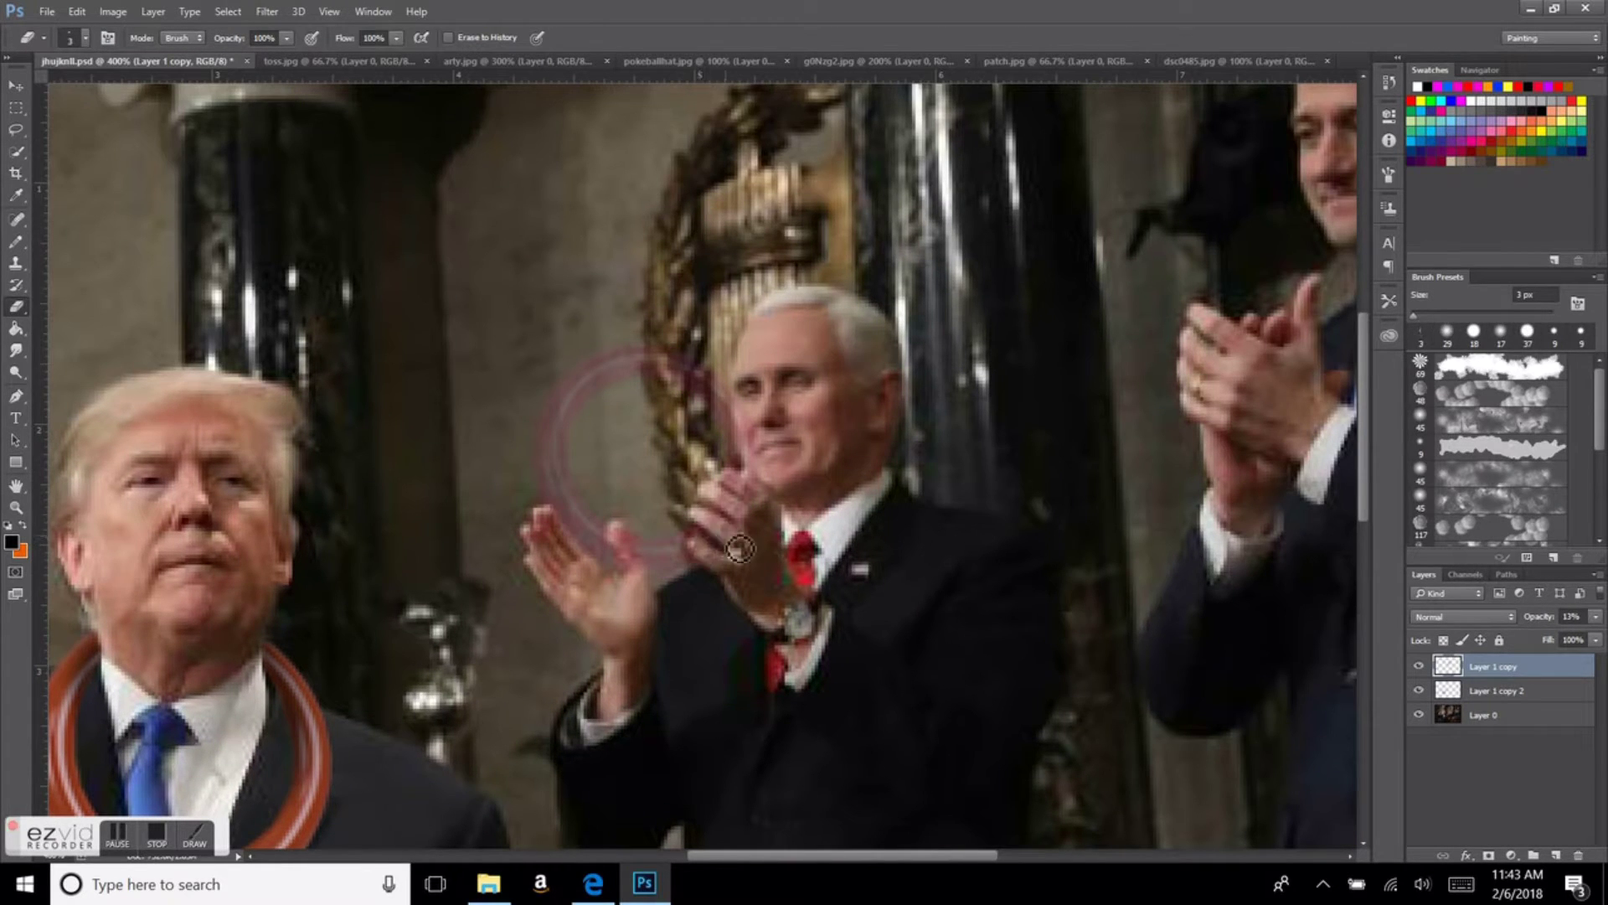
Step: Raise the magenta ring's opacity back and save the composite with Ctrl+S
key("0")
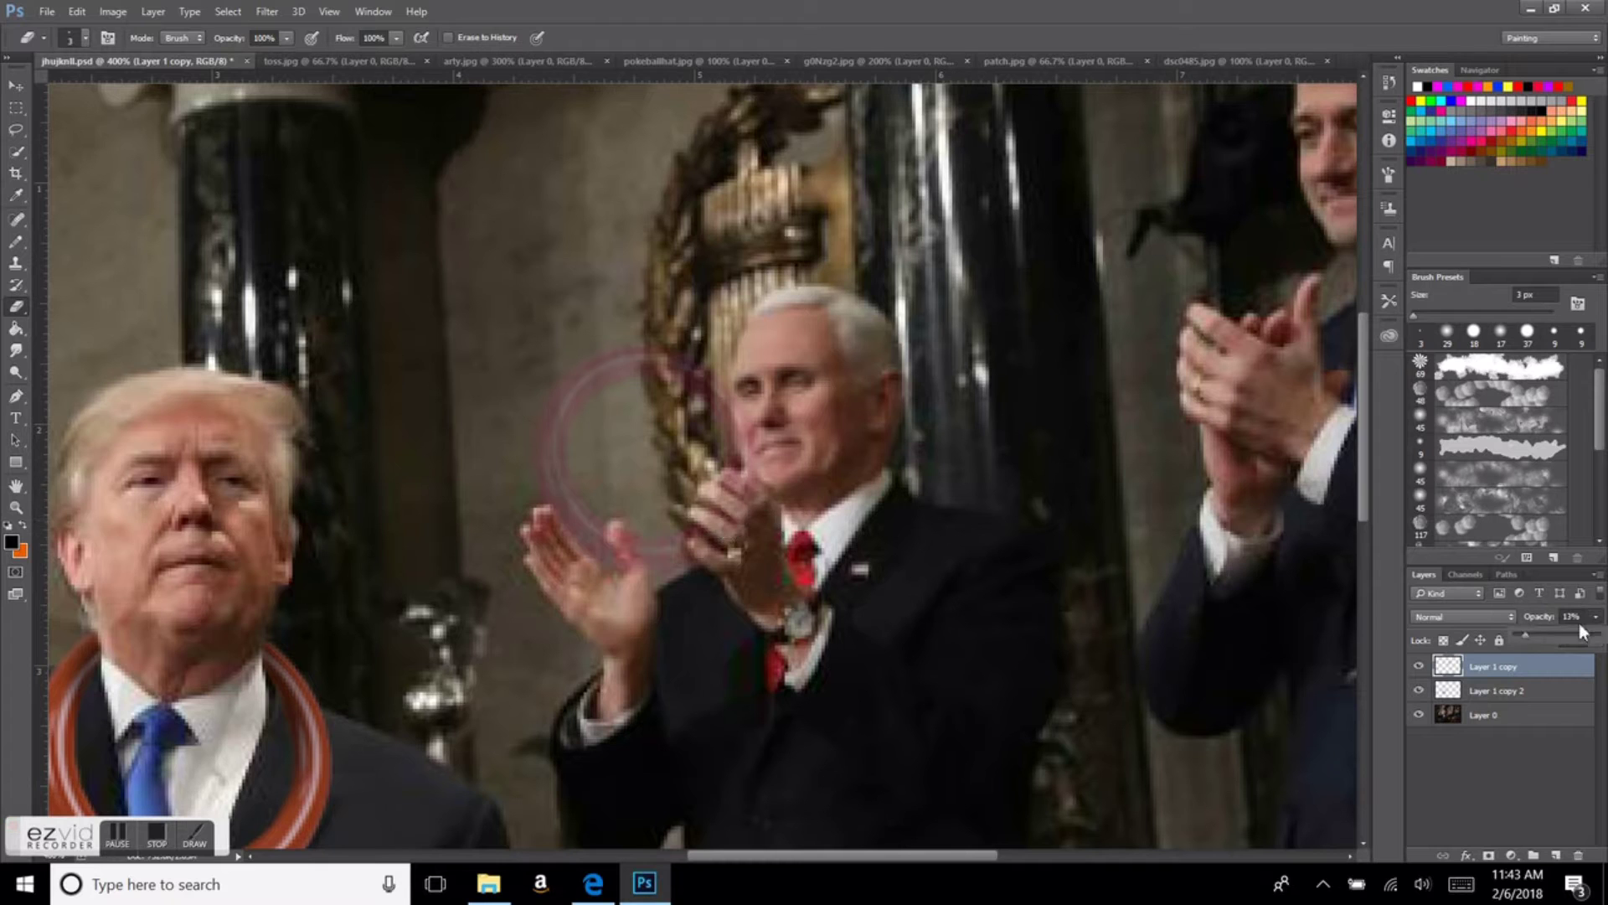
key("6")
key("7")
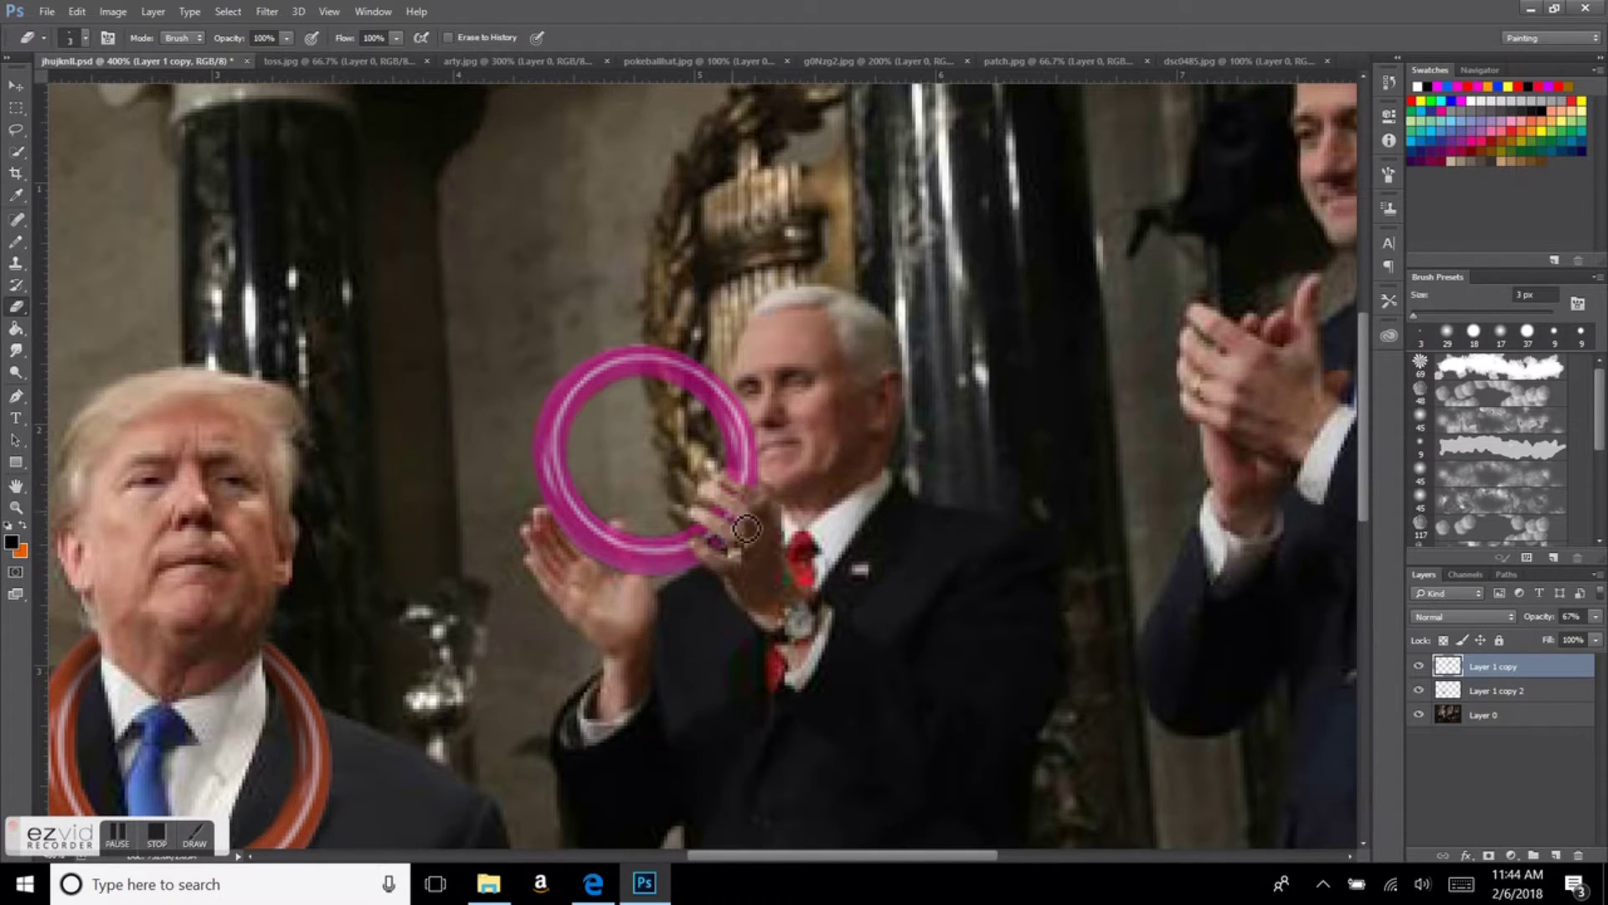
key("ctrl+s")
key("ctrl+b")
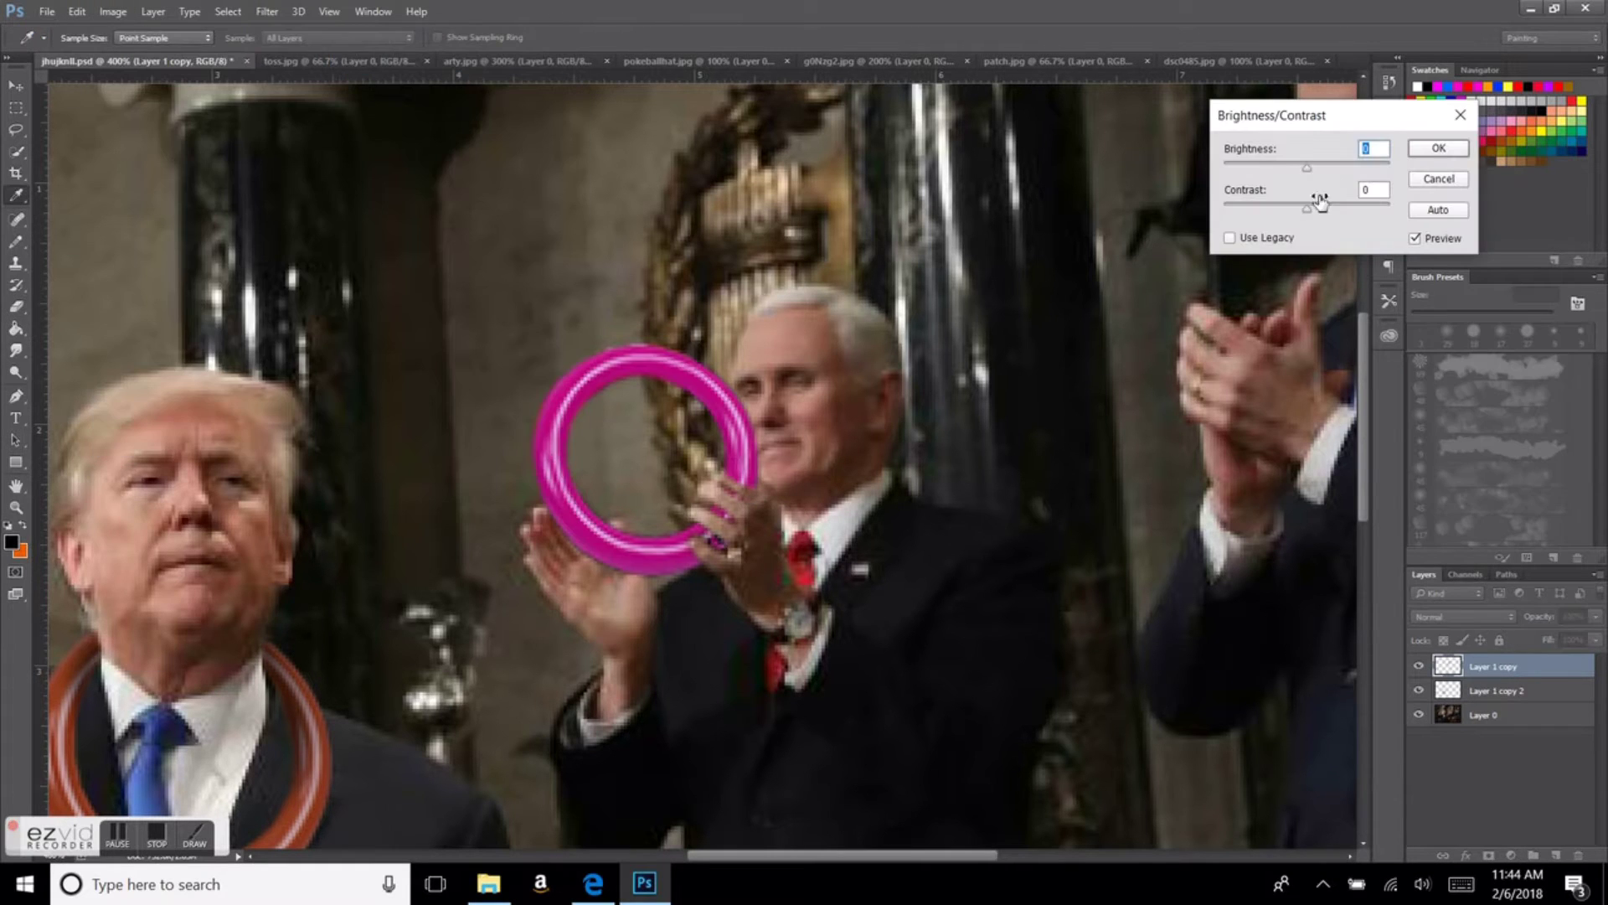
Step: Reduce the magenta ring's saturation with Hue/Saturation
left_click(1461, 115)
key("ctrl+u")
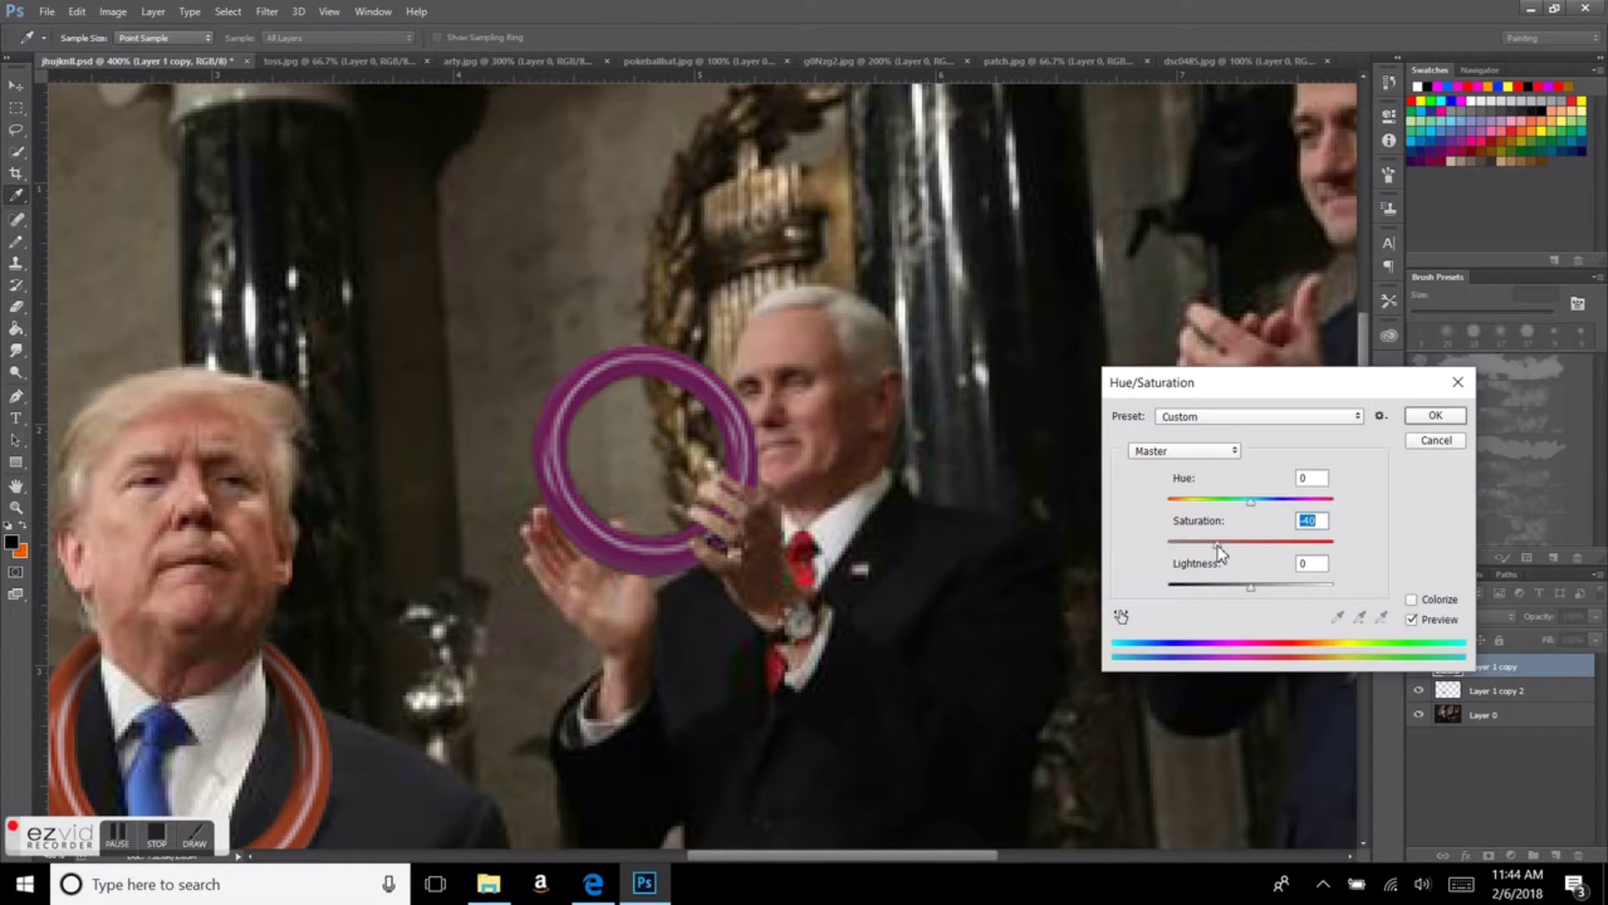
key("Escape")
scroll(574, 269, "down", 3)
left_click(113, 11)
left_click(664, 64)
key("Escape")
Step: Duplicate the magenta ring, darken the copy, and erase it with a 21 px eraser
key("ctrl+j")
key("ctrl+b")
left_click_drag(1290, 181, 1248, 181)
key("Return")
left_click(10, 292)
left_click(68, 37)
double_click(126, 161)
left_click_drag(549, 335, 544, 416)
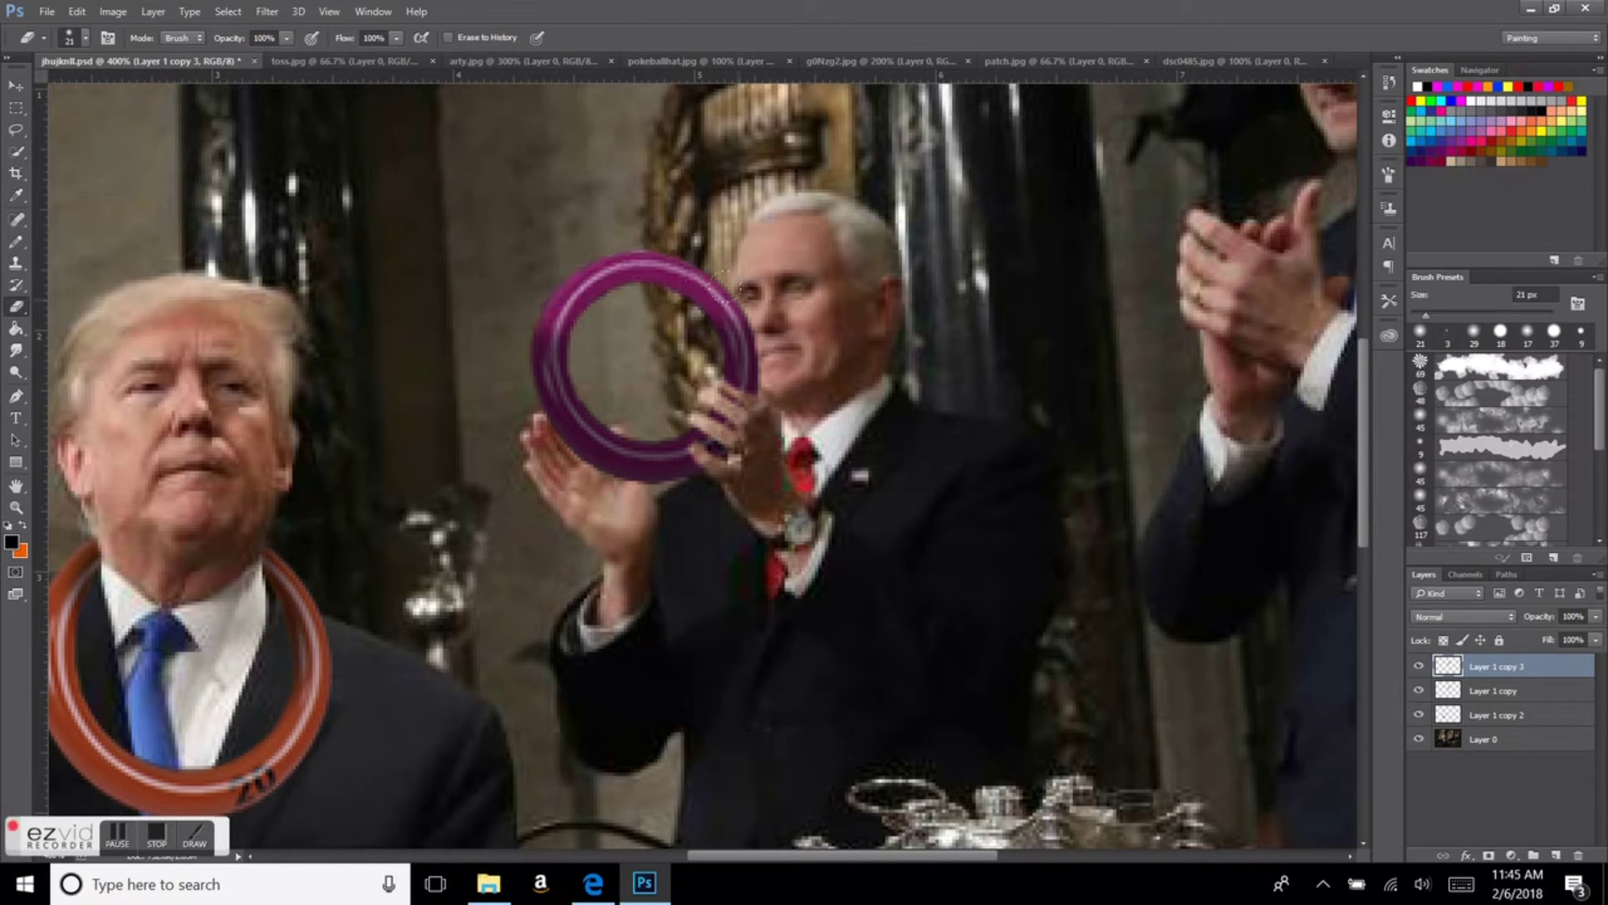
Step: Frame the middle man's hands, set a 3 px eraser, and reselect the purple ring layer
left_click_drag(754, 225, 930, 169)
left_click(113, 12)
left_click(369, 35)
key("Escape")
left_click(69, 37)
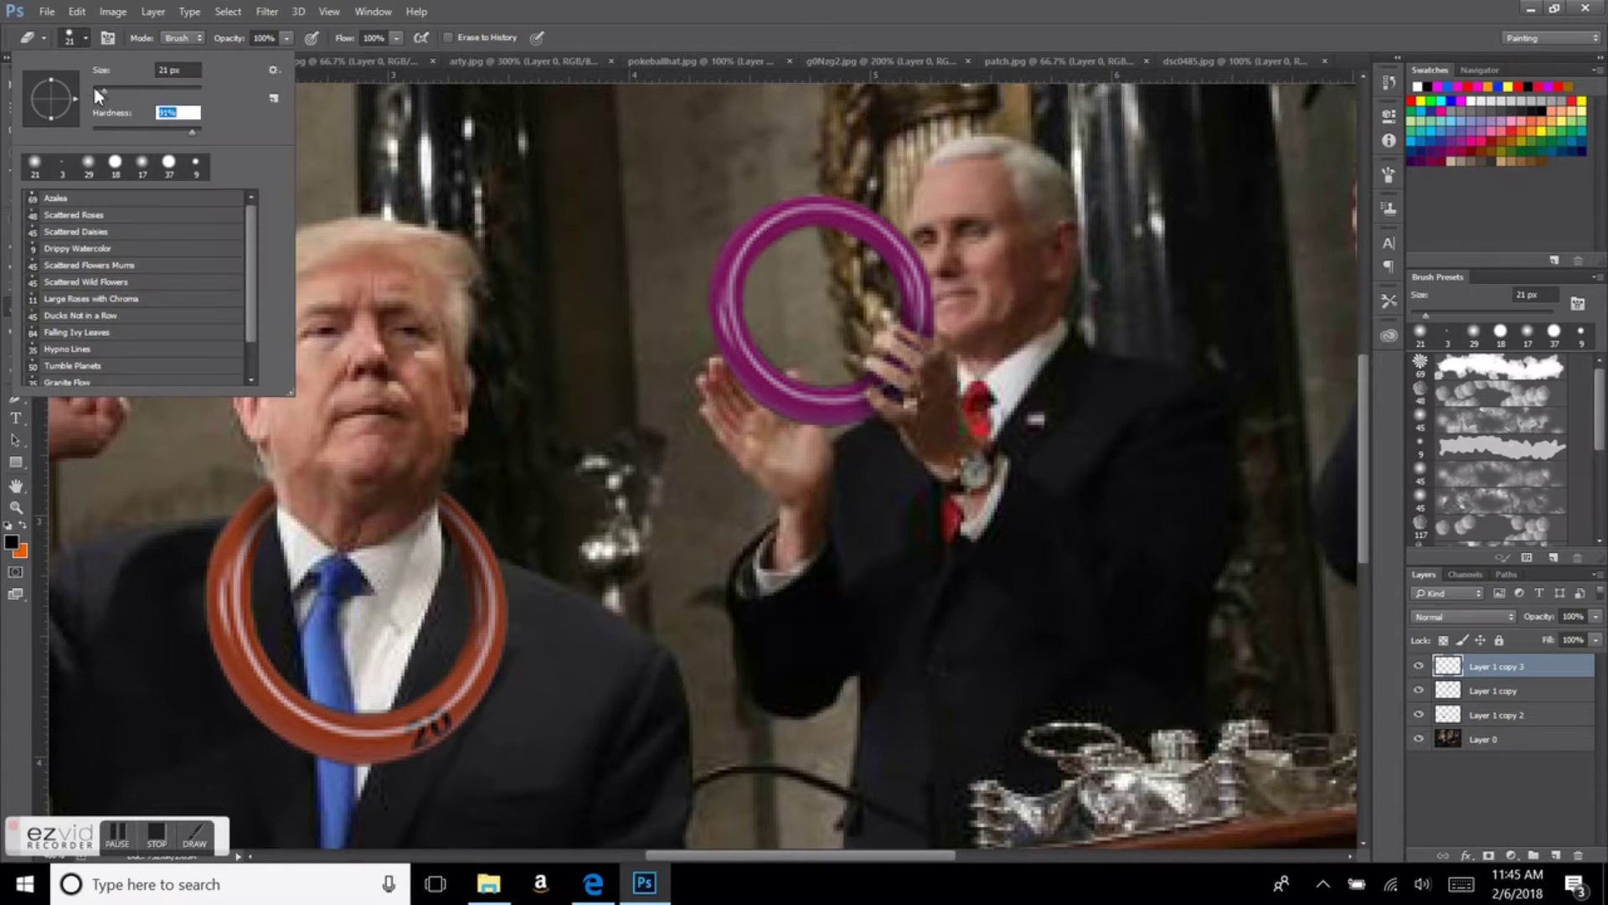
double_click(167, 111)
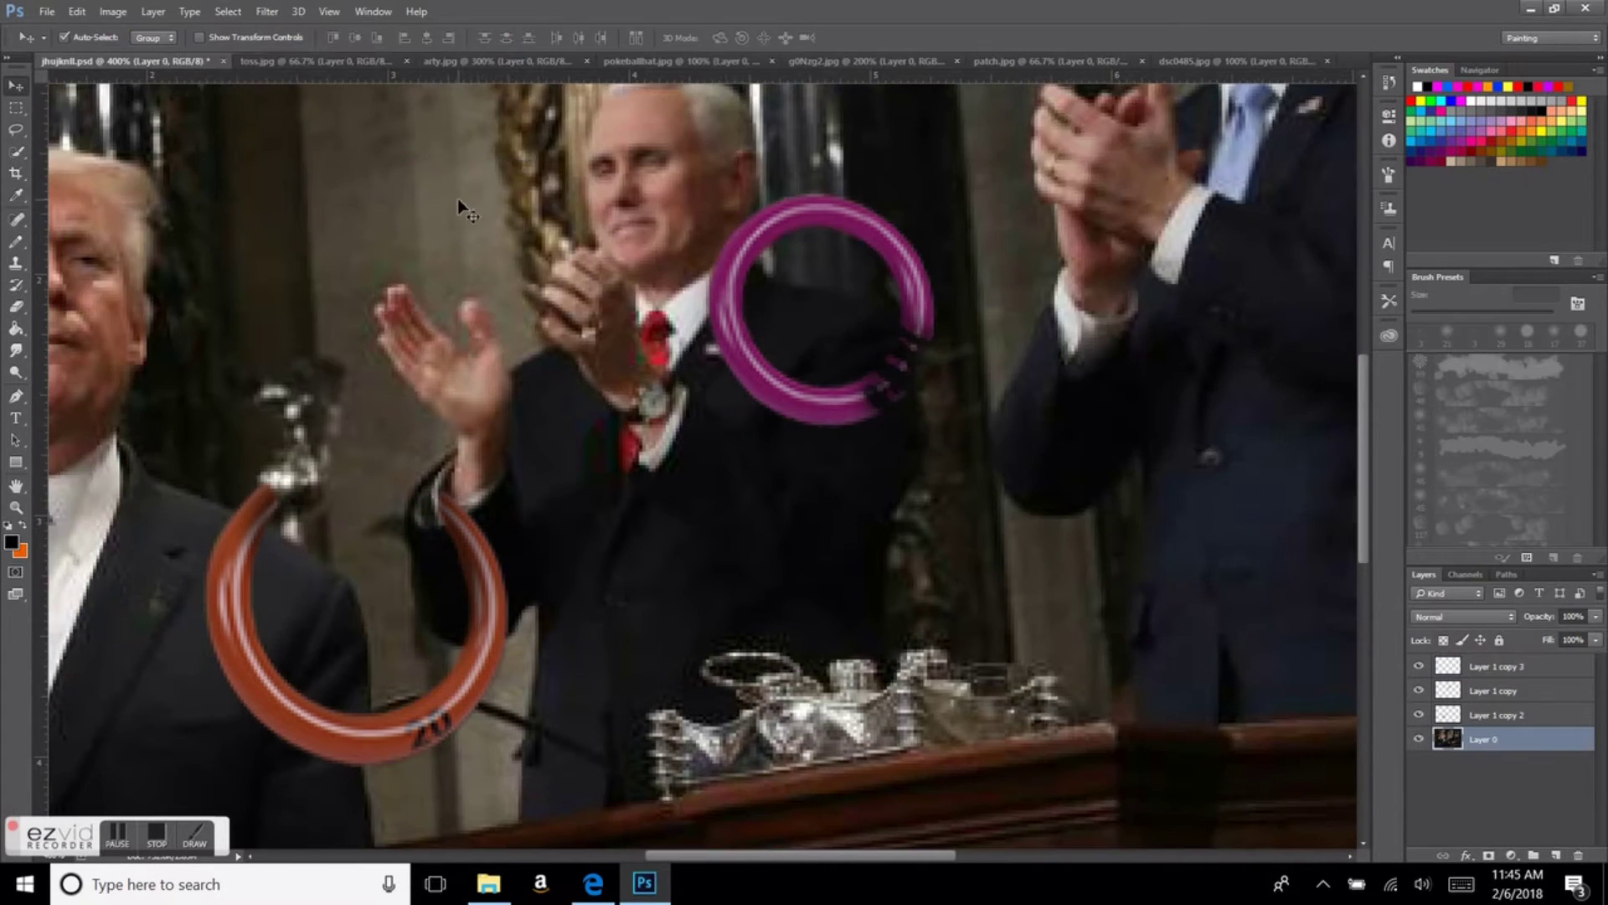
key("alt+bracketleft")
key("alt+bracketleft")
key("alt+bracketright")
key("alt+bracketright")
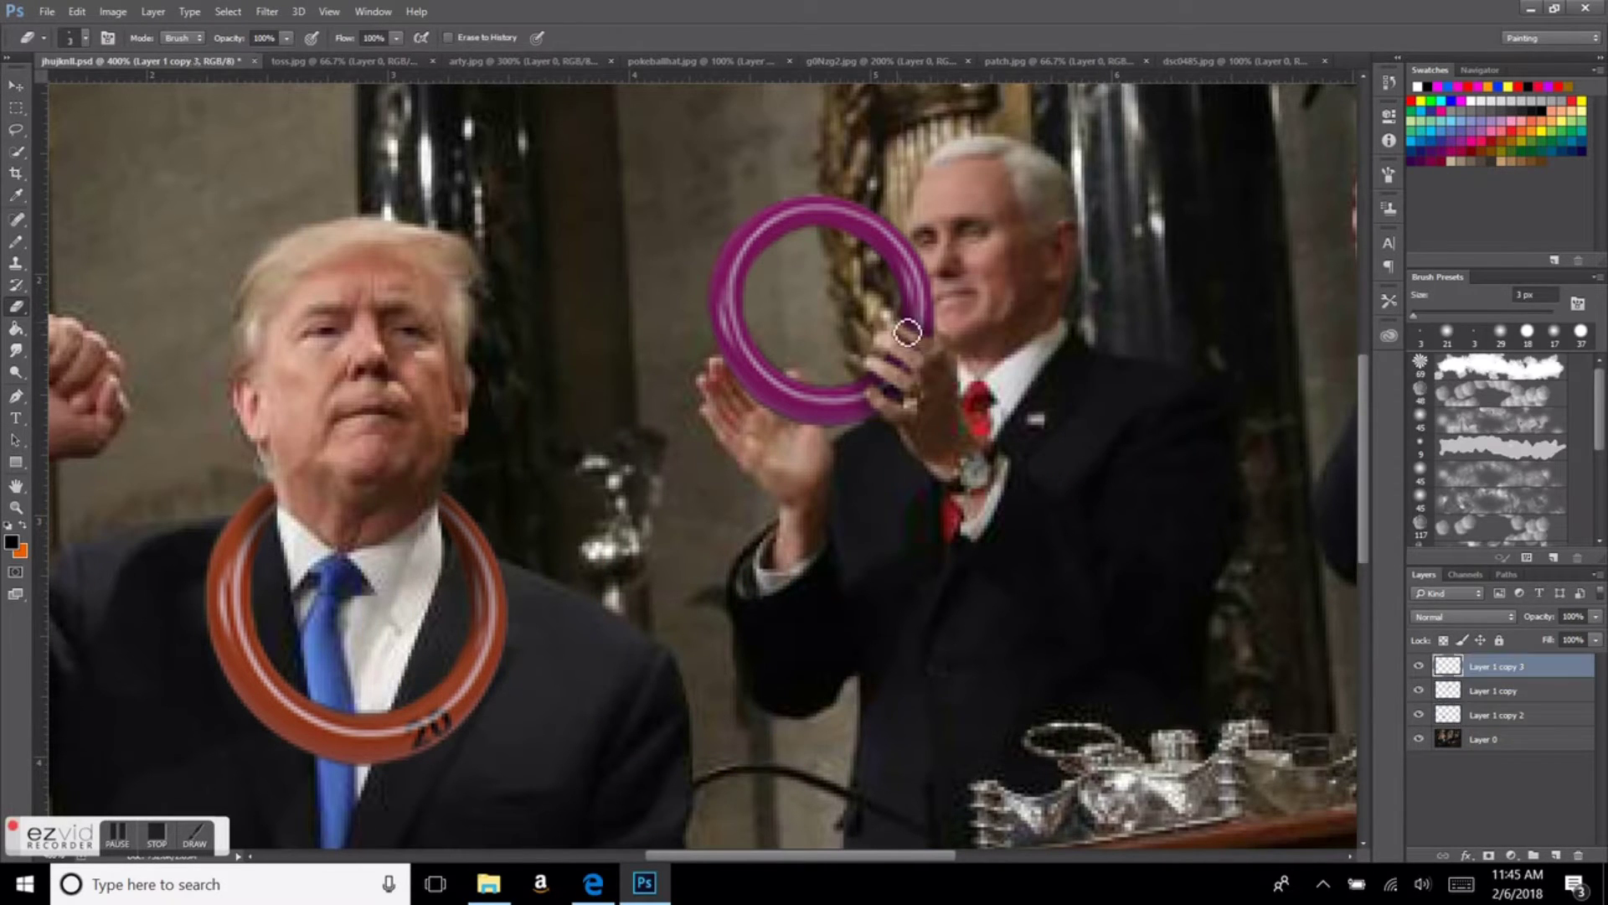
Step: Set ring Brightness -44 and Contrast 100, then erase around fingers with a 17 px eraser
key("alt+i")
key("a")
key("c")
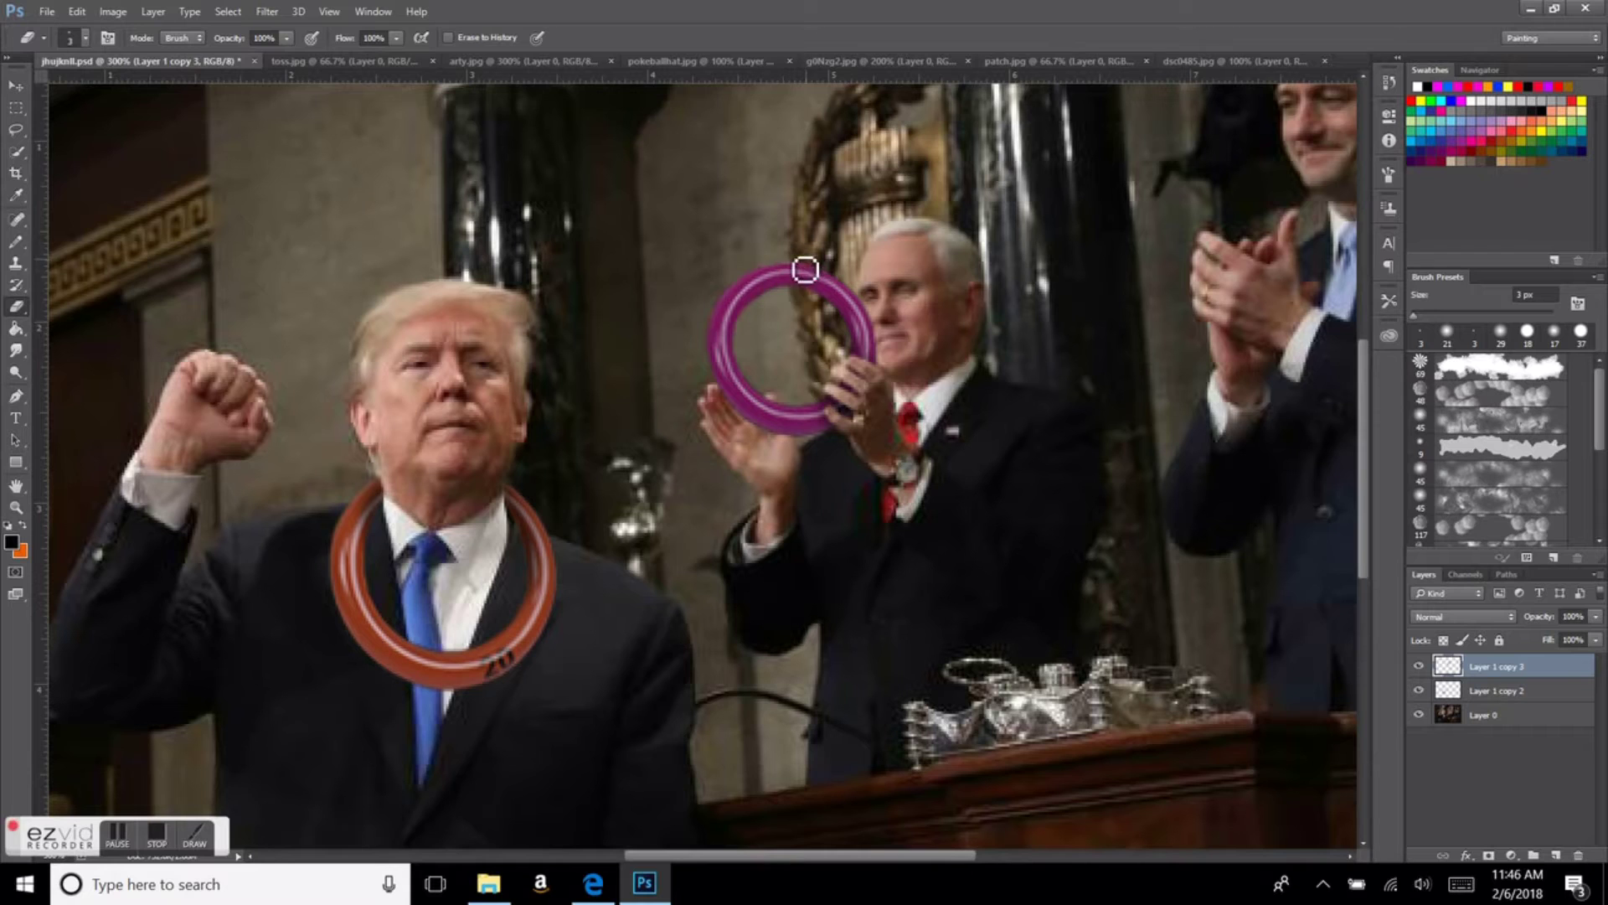
left_click(85, 37)
double_click(93, 168)
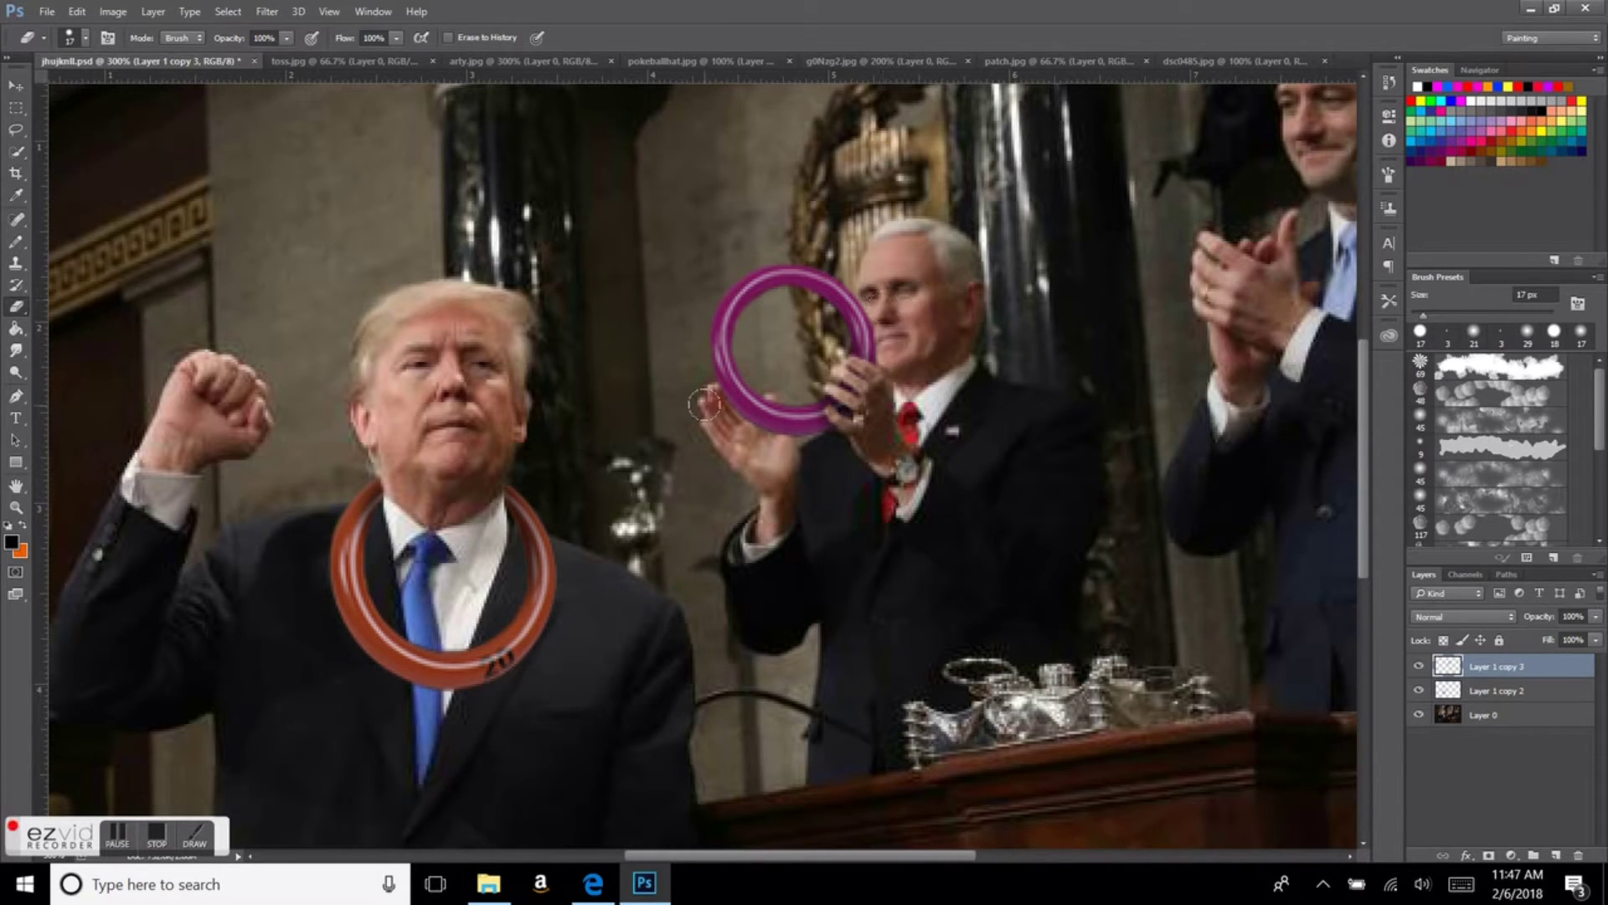
left_click(16, 86)
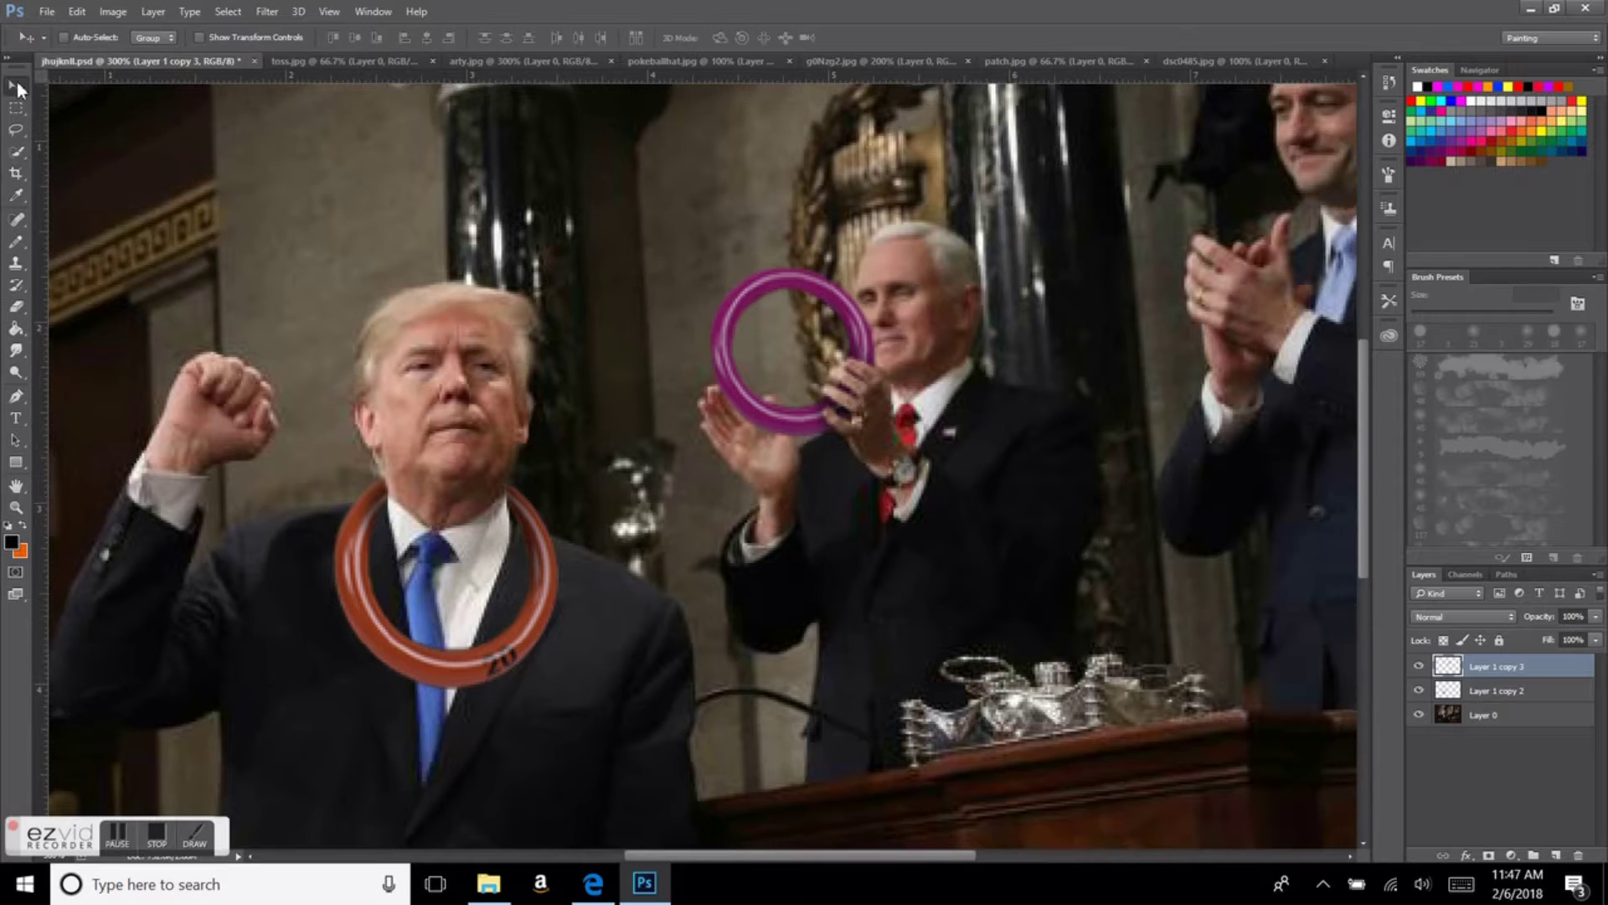
Step: Zoom out and try an Exposure adjustment, then cancel it
key("ctrl+minus")
left_click(100, 11)
left_click(377, 117)
left_click_drag(1289, 509, 1295, 513)
key("Escape")
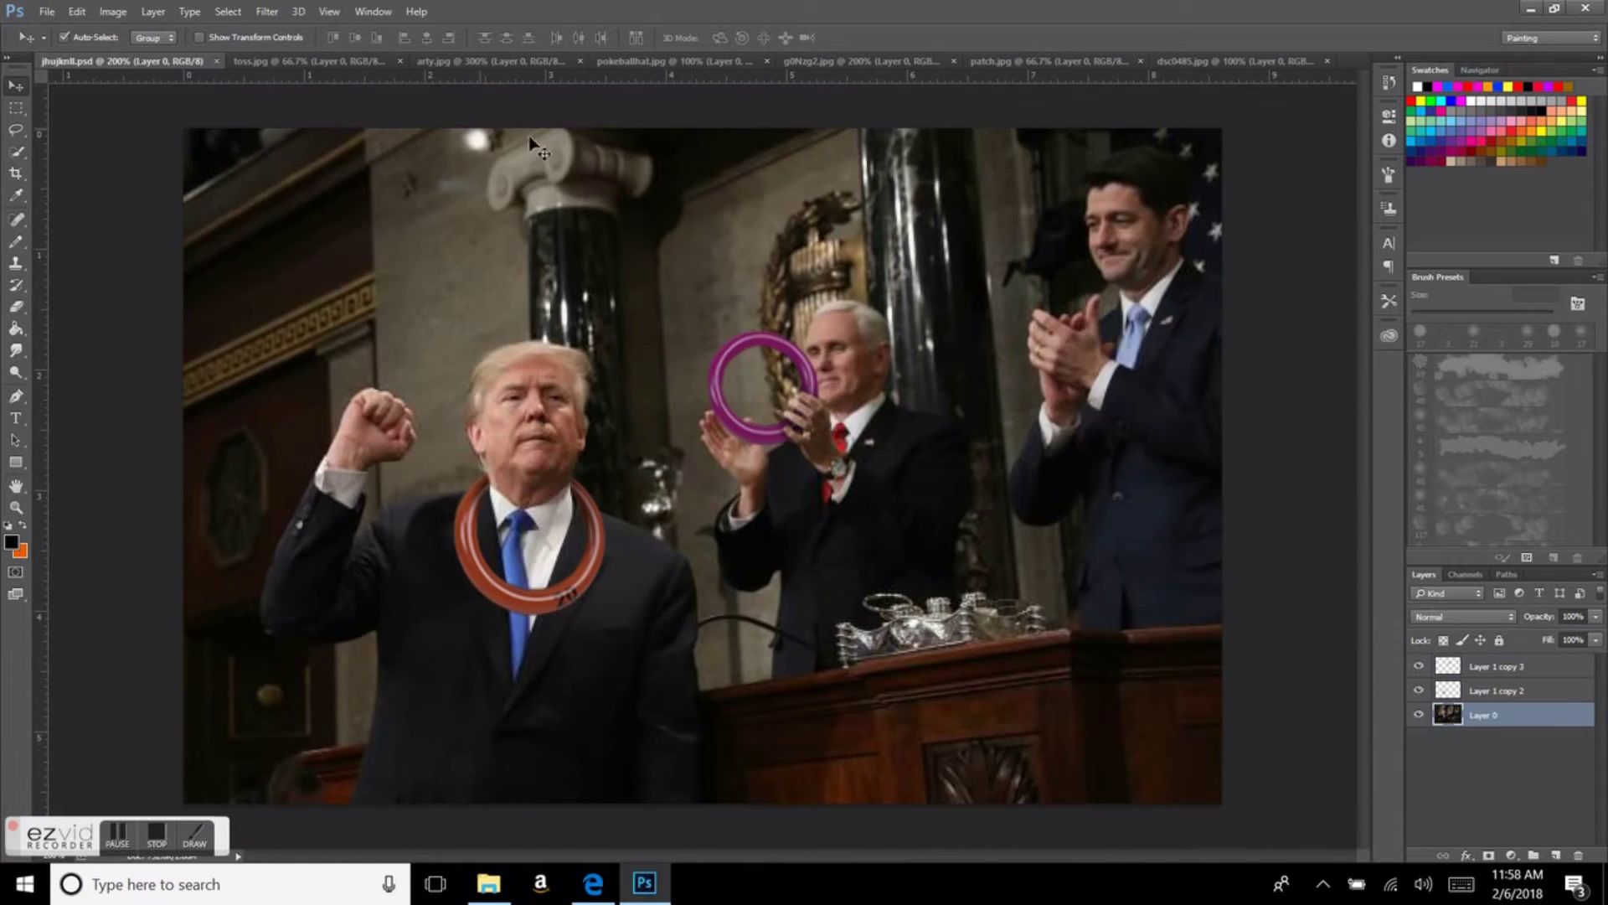
Step: Bring the pirate hook from arty.jpg and Free Transform it onto the left man's raised fist
left_click(486, 61)
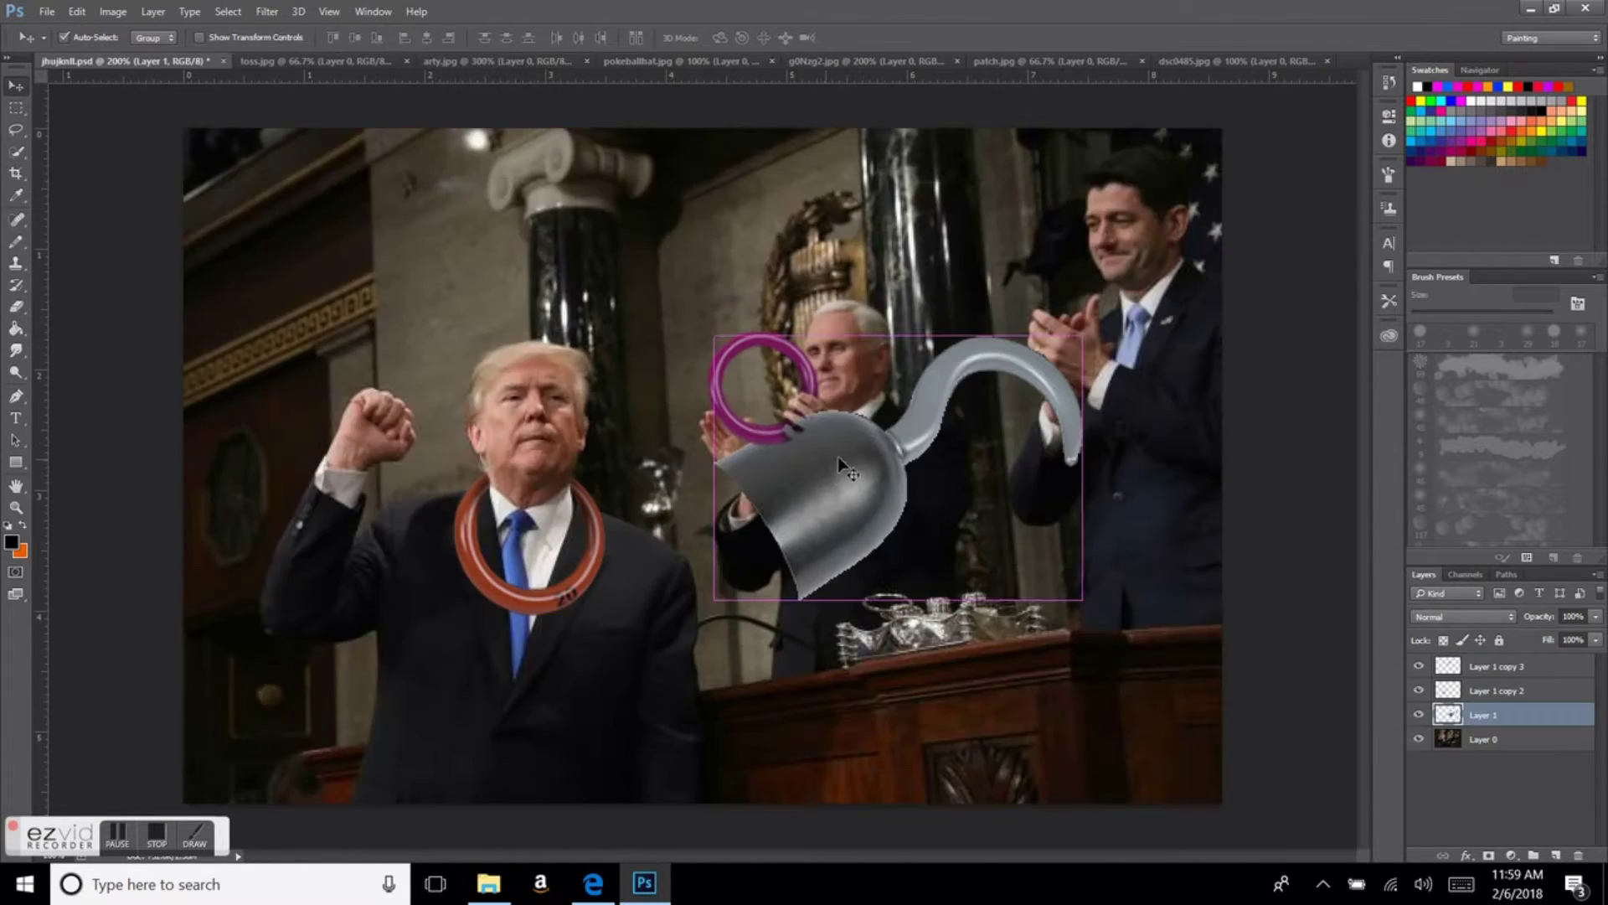
left_click_drag(841, 465, 459, 346)
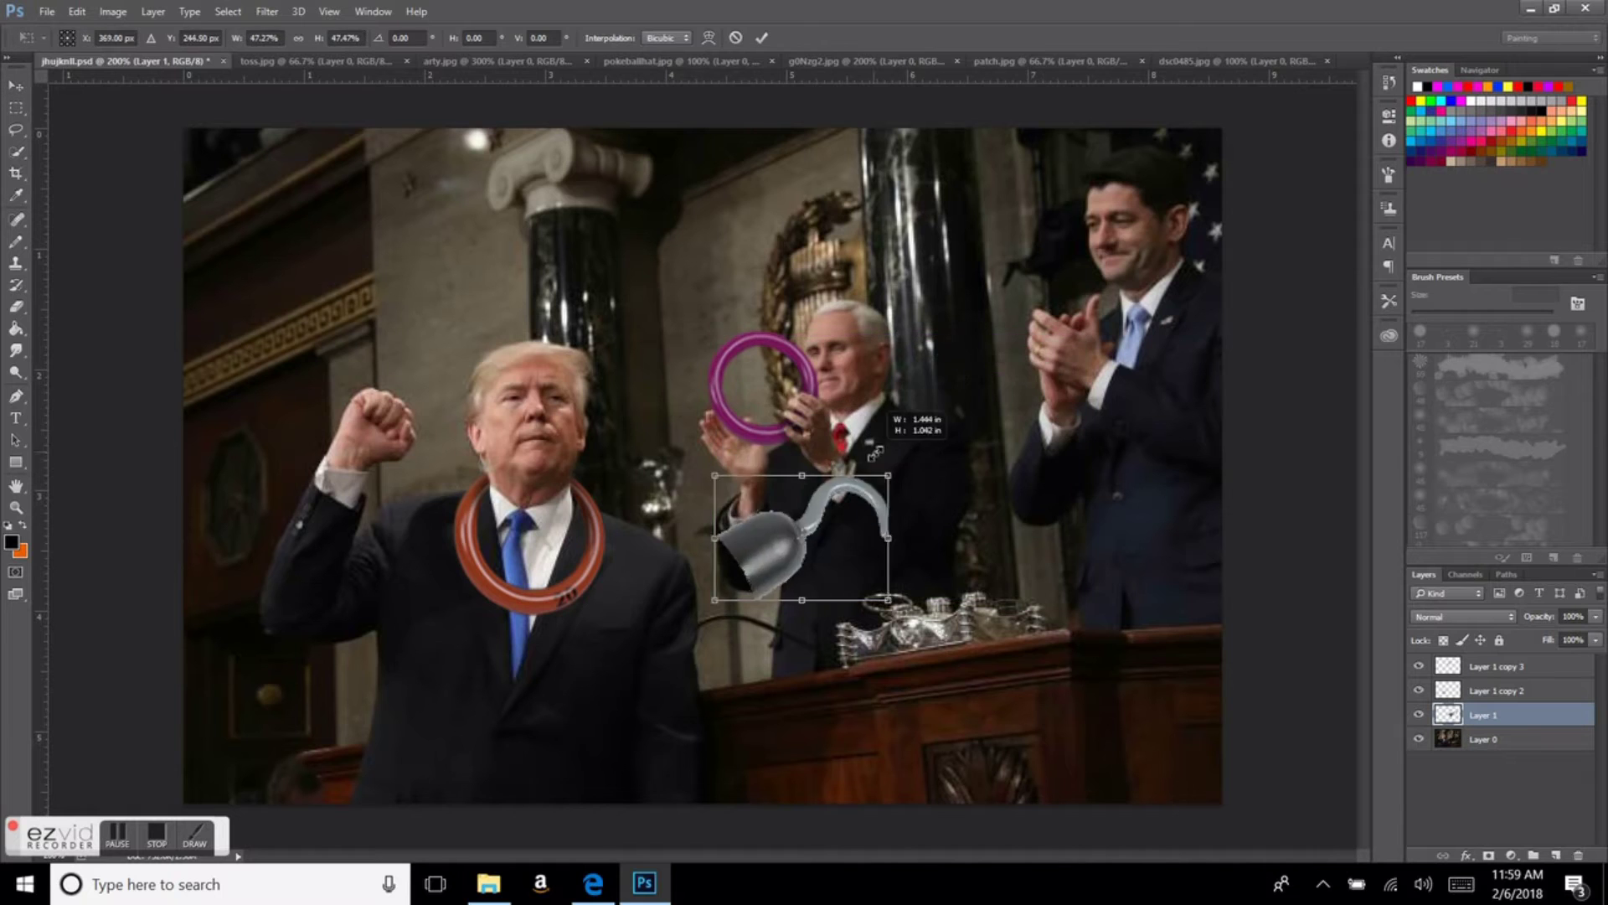
key("ctrl+t")
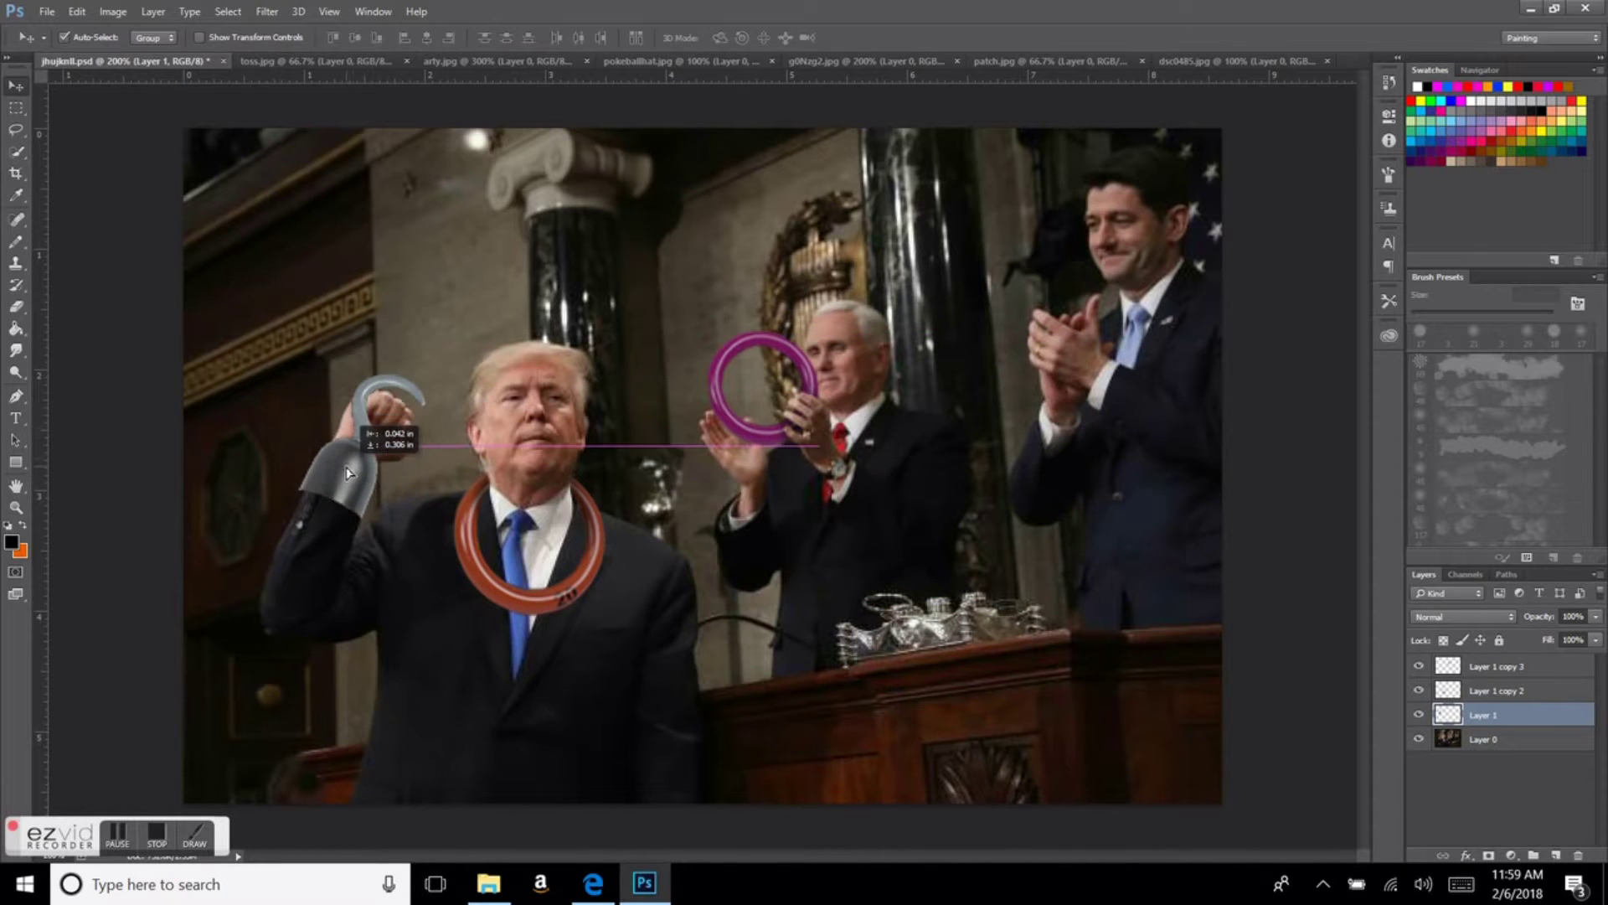
scroll(459, 346, "up", 2)
key("Return")
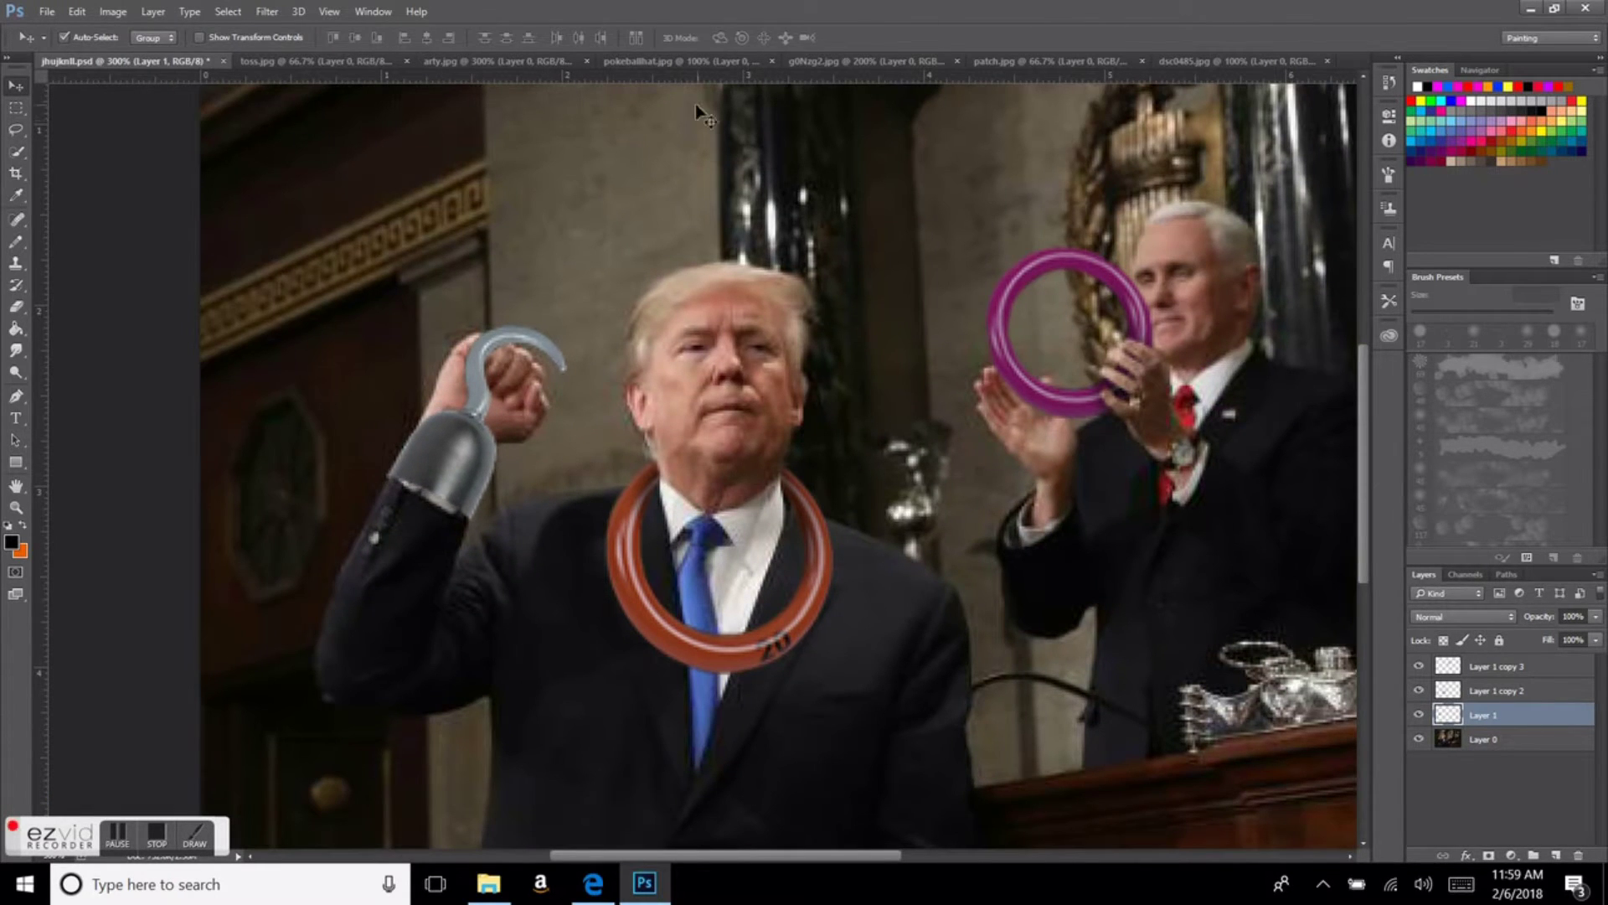
Step: Clone Stamp sleeve texture over the cuff beside the hook on the background layer
left_click(1482, 739)
left_click(15, 262)
left_click_drag(406, 486, 416, 513)
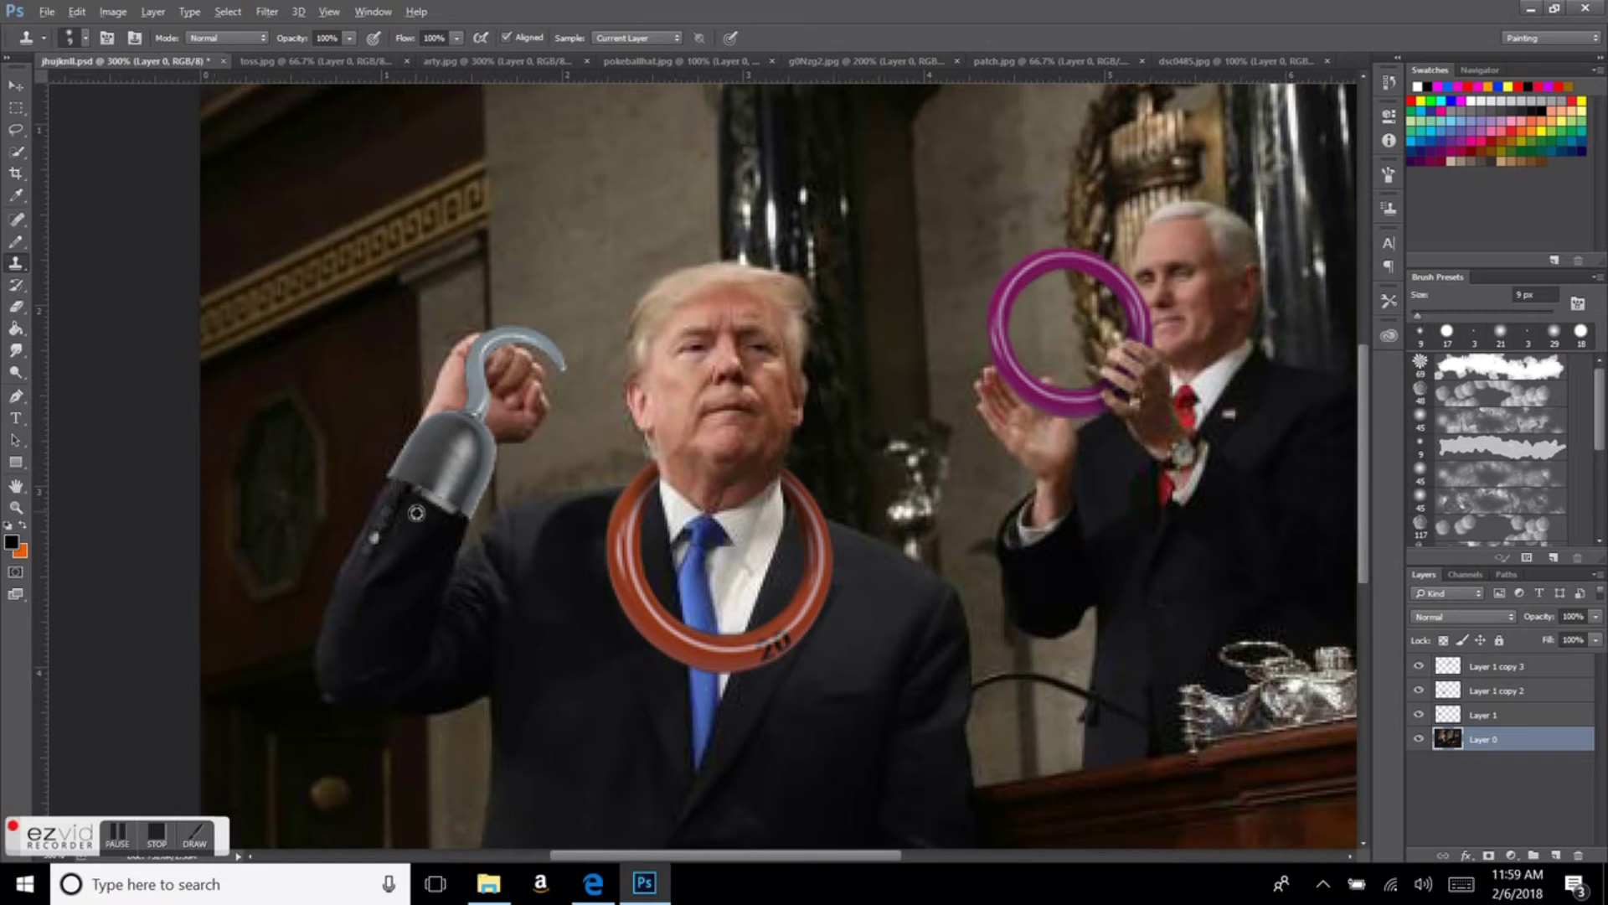
left_click(1482, 715)
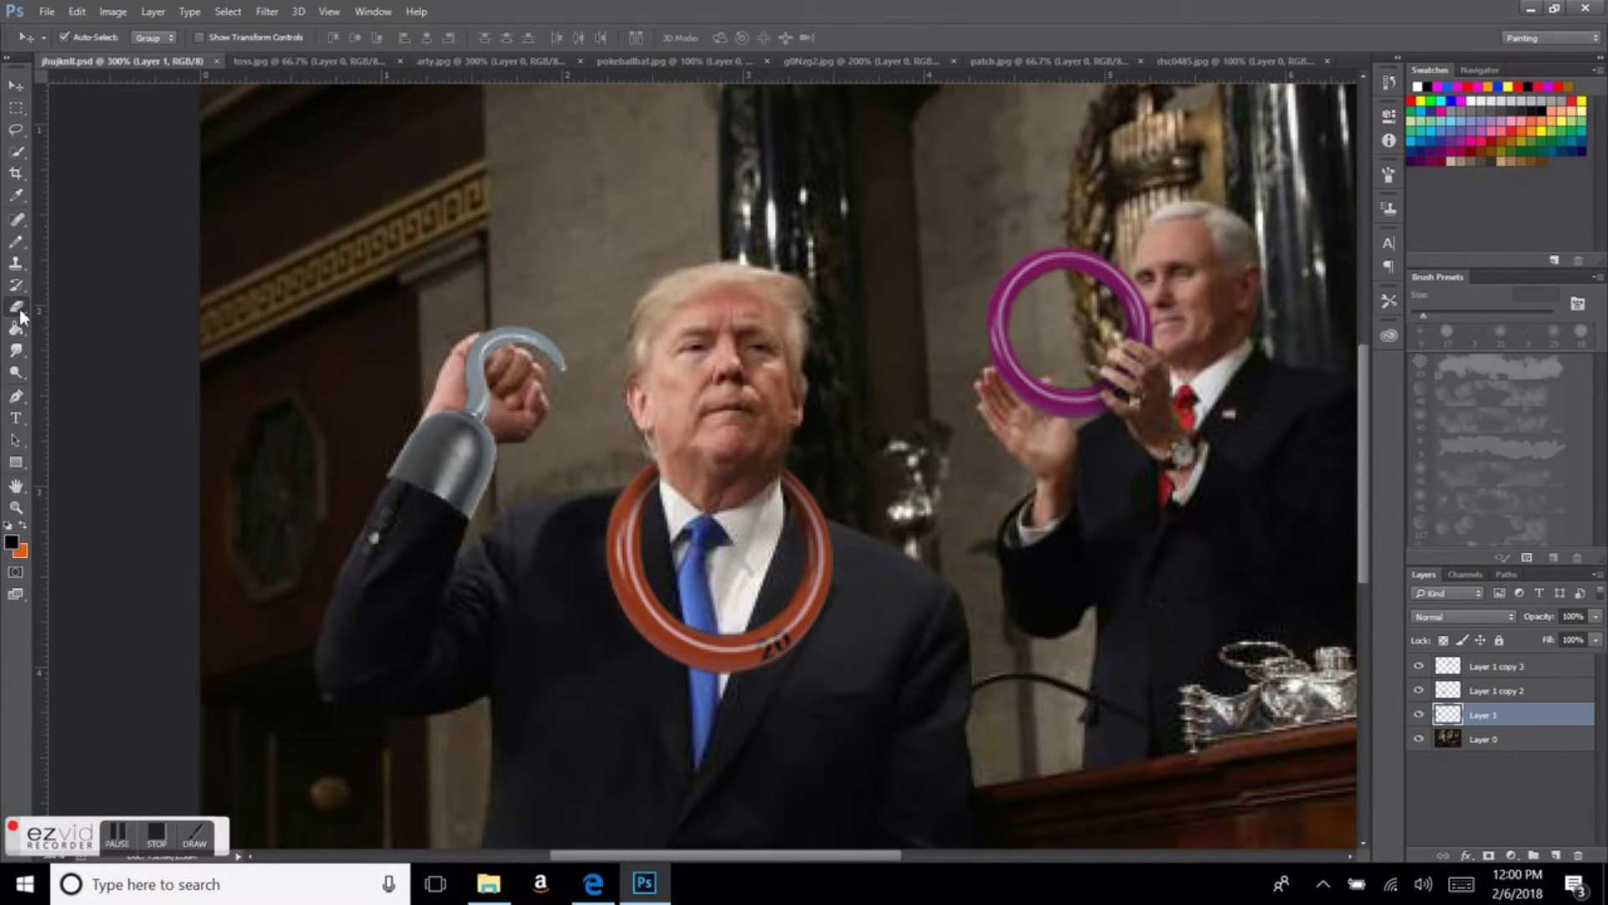
key("e")
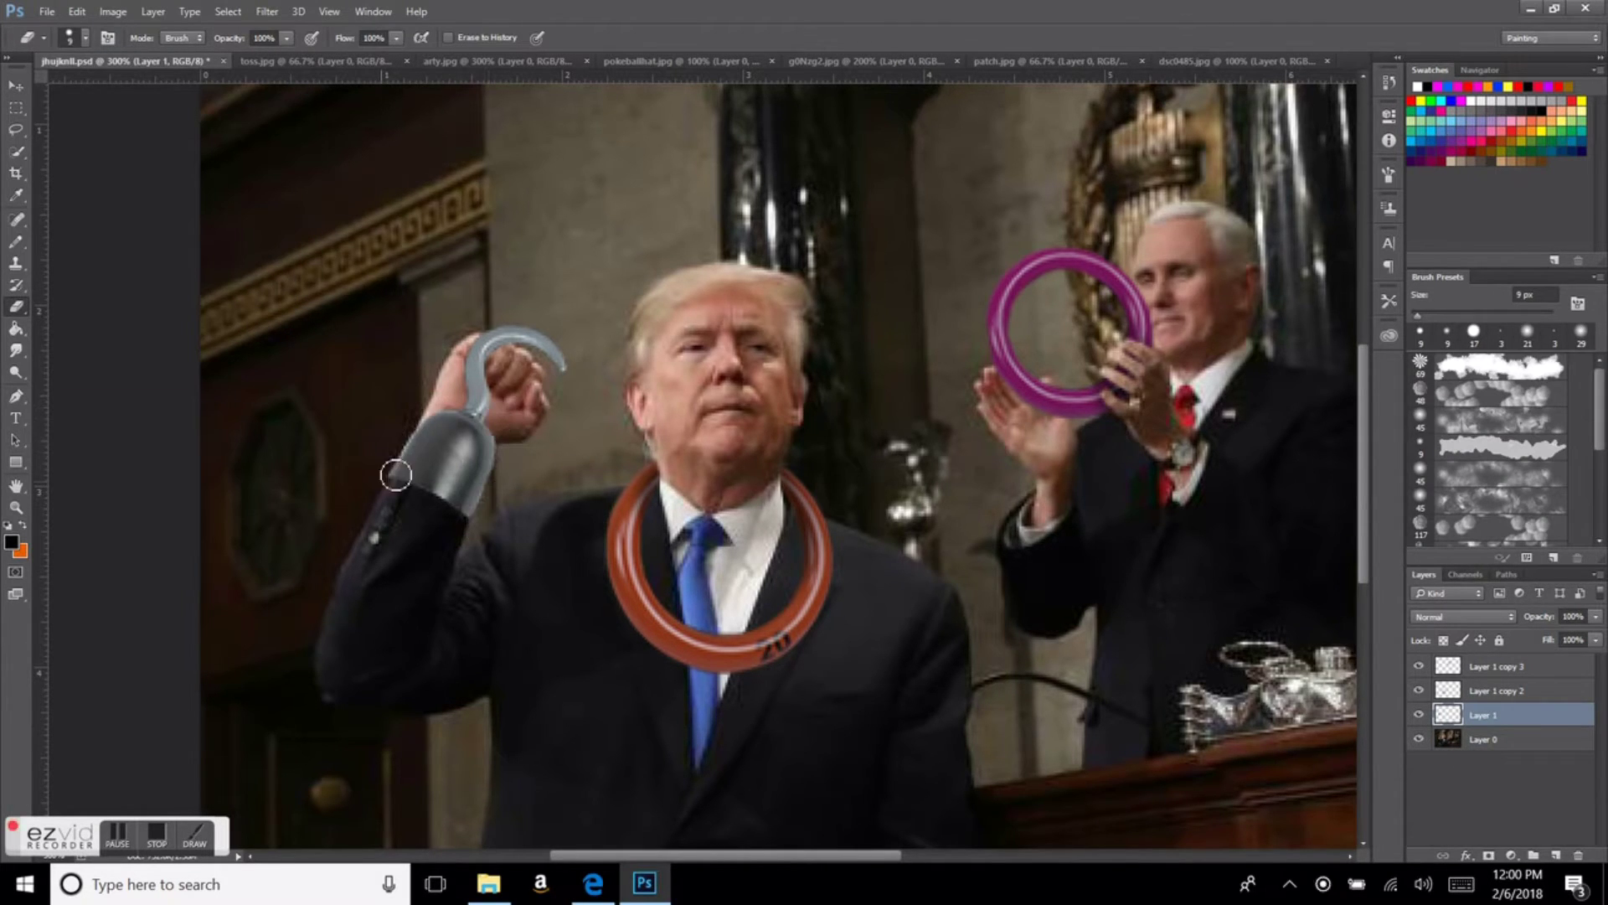
Step: Clone background over the fist behind the hook and save the composite
key("alt+bracketleft")
key("s")
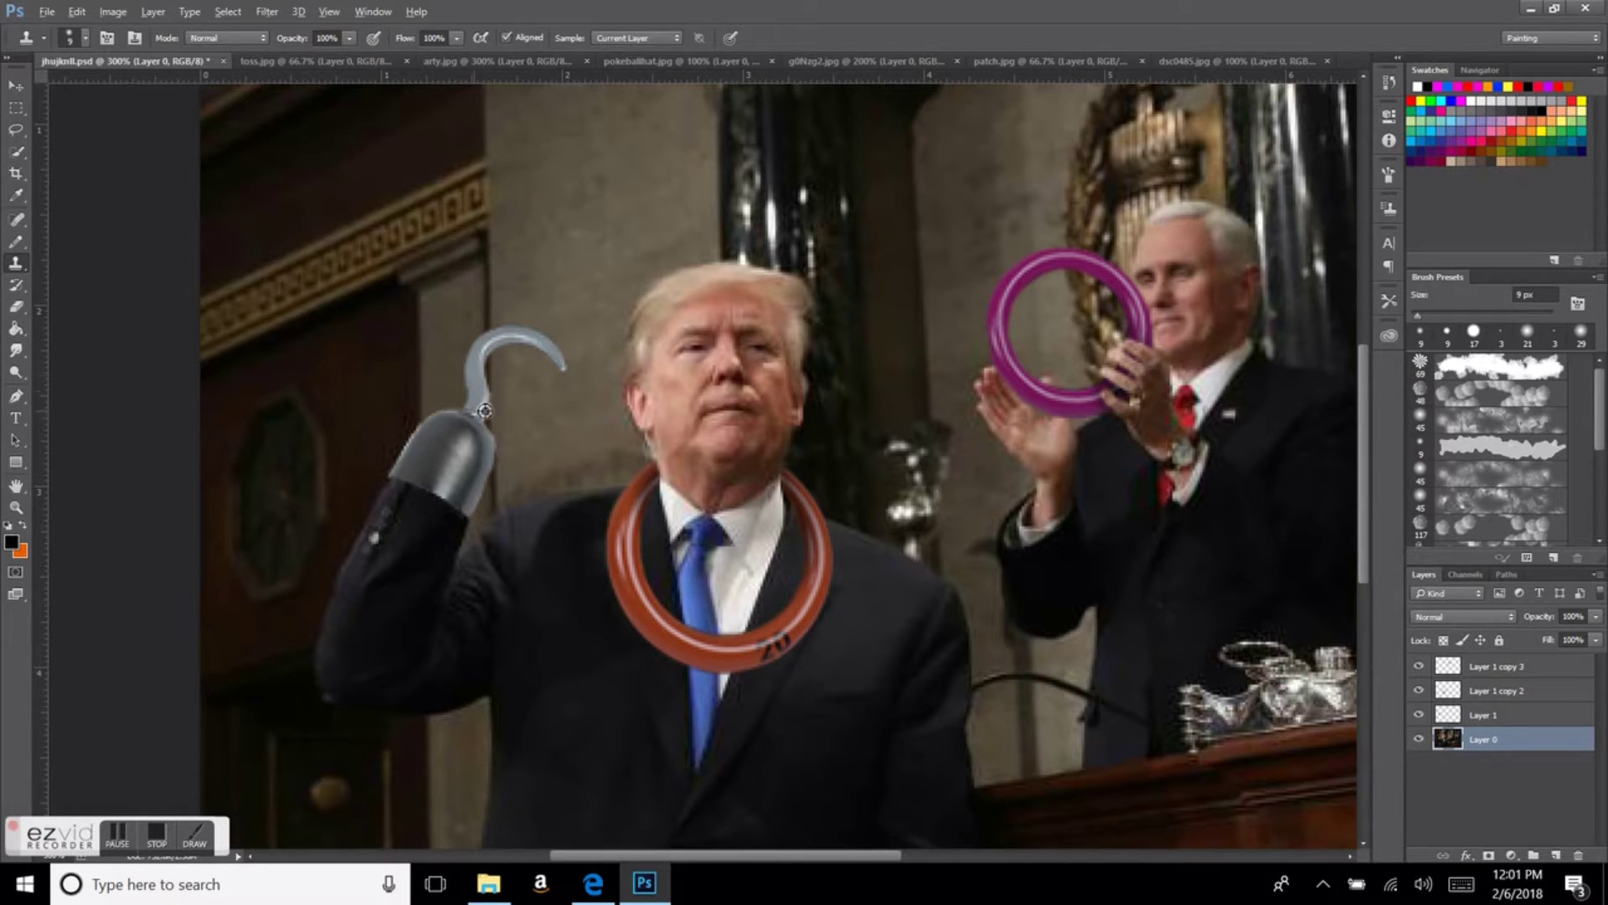
scroll(484, 410, "up", 1)
key("ctrl+s")
left_click(466, 416)
Step: Darken the hook layer to Brightness -26 with Brightness/Contrast
key("alt+bracketright")
scroll(373, 509, "up", 4)
left_click(113, 12)
left_click(469, 61)
left_click_drag(1272, 115, 822, 194)
left_click_drag(857, 248, 843, 248)
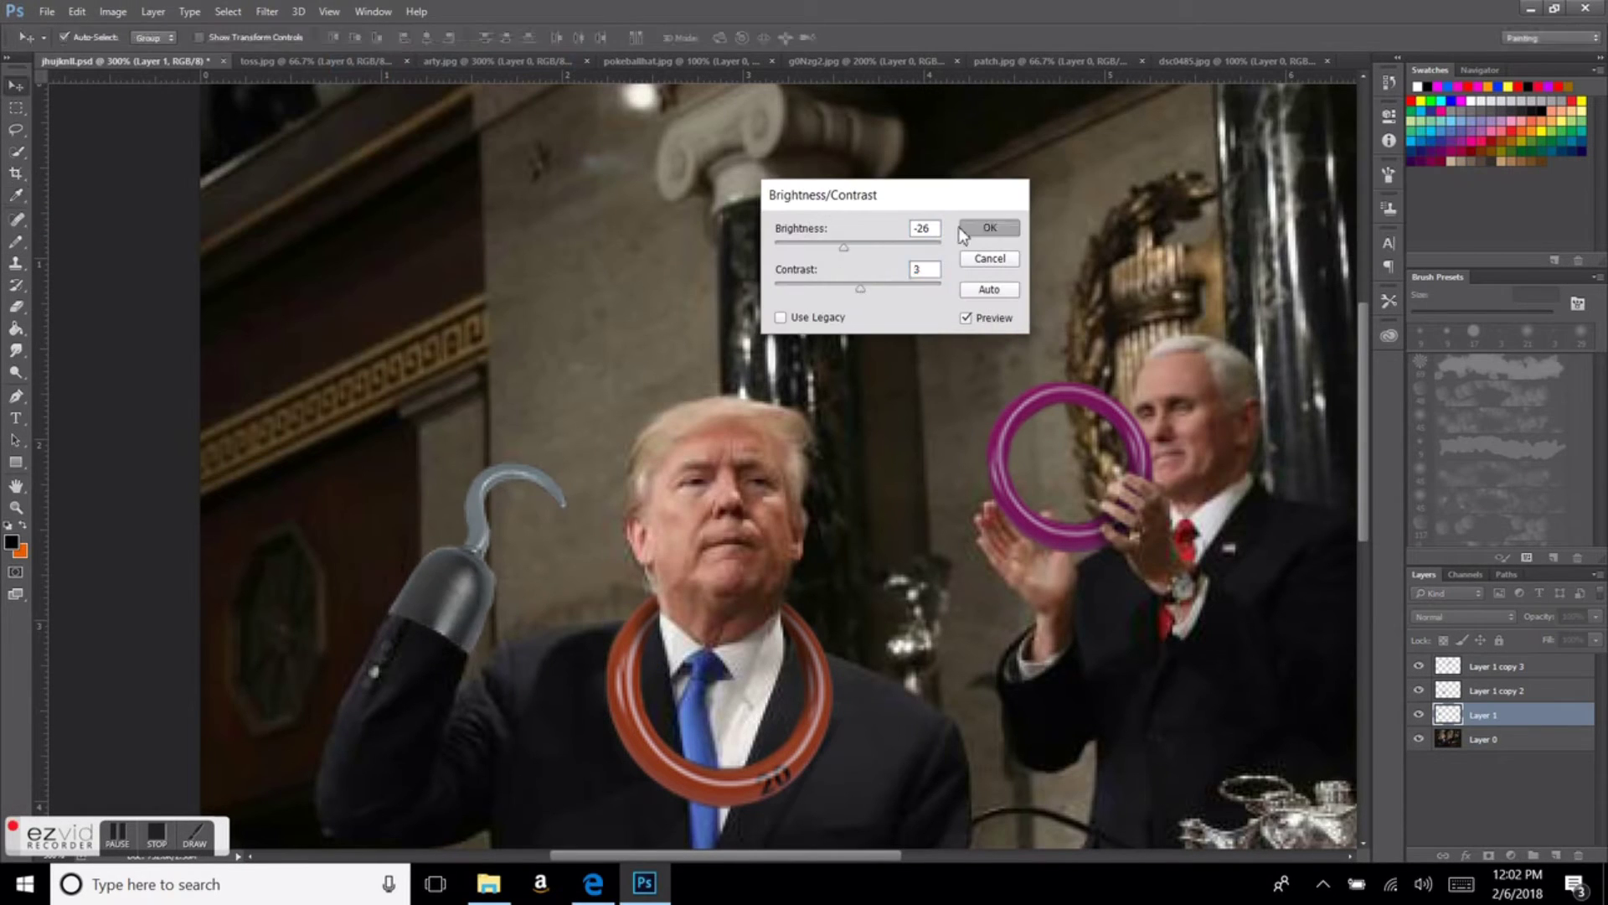
left_click(988, 228)
Step: Dismiss Hue/Saturation unchanged and zoom out to the whole composite with the Move tool active
left_click(113, 11)
left_click(377, 171)
key("Escape")
key("v")
key("ctrl+minus")
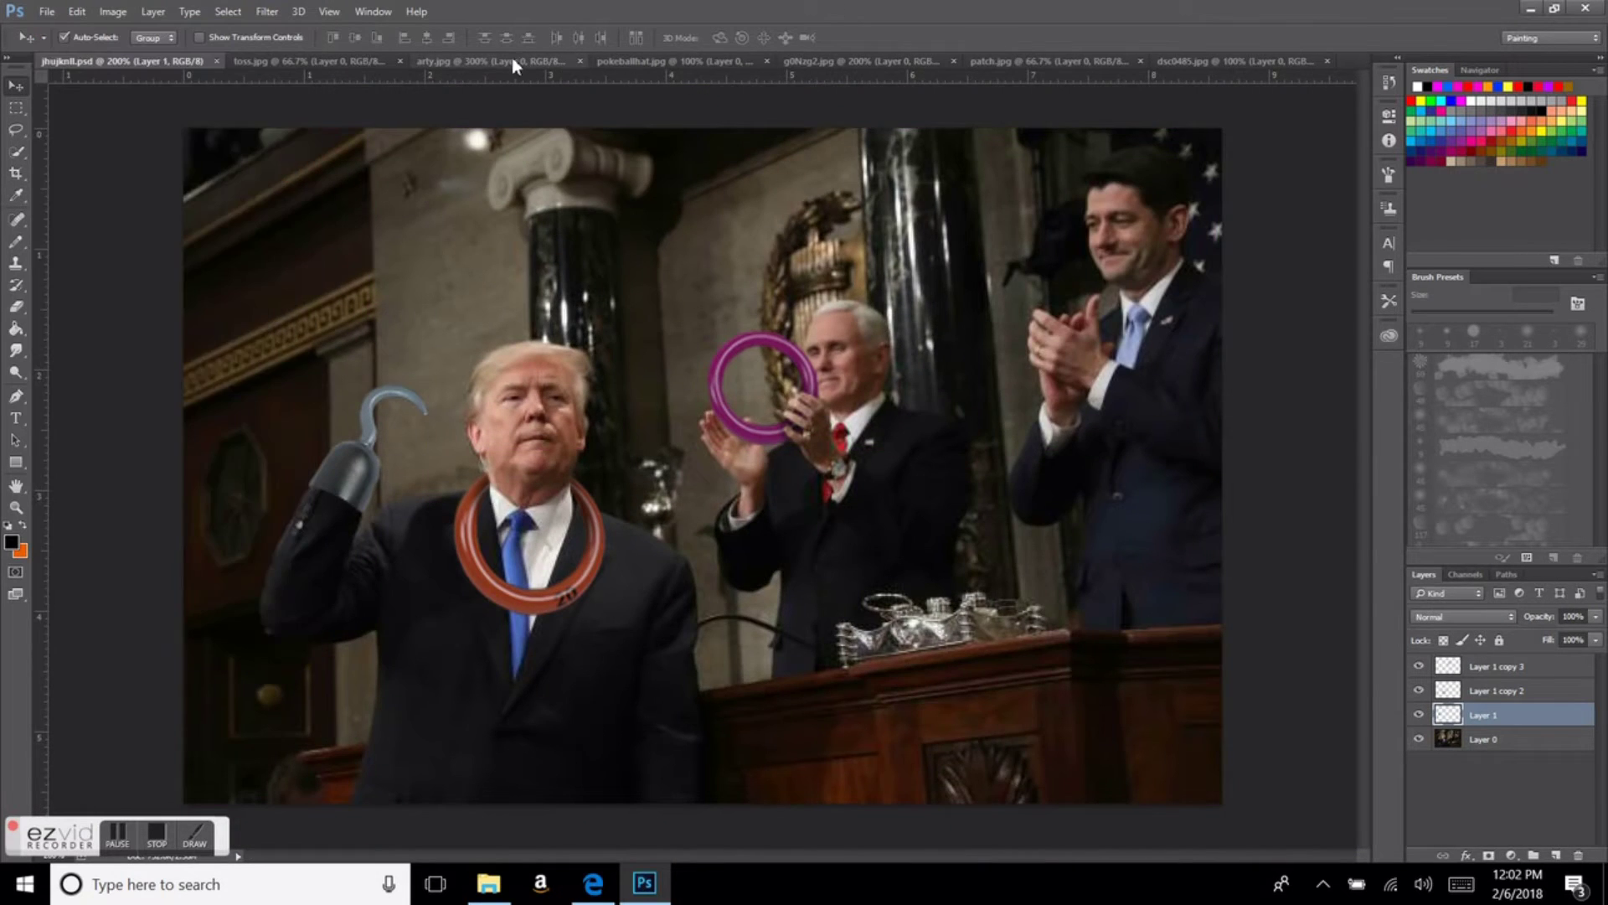
left_click(620, 61)
Step: Quick Select the Pikachu cap and its brim in pokeballhat.jpg
key("w")
left_click_drag(645, 419, 494, 417)
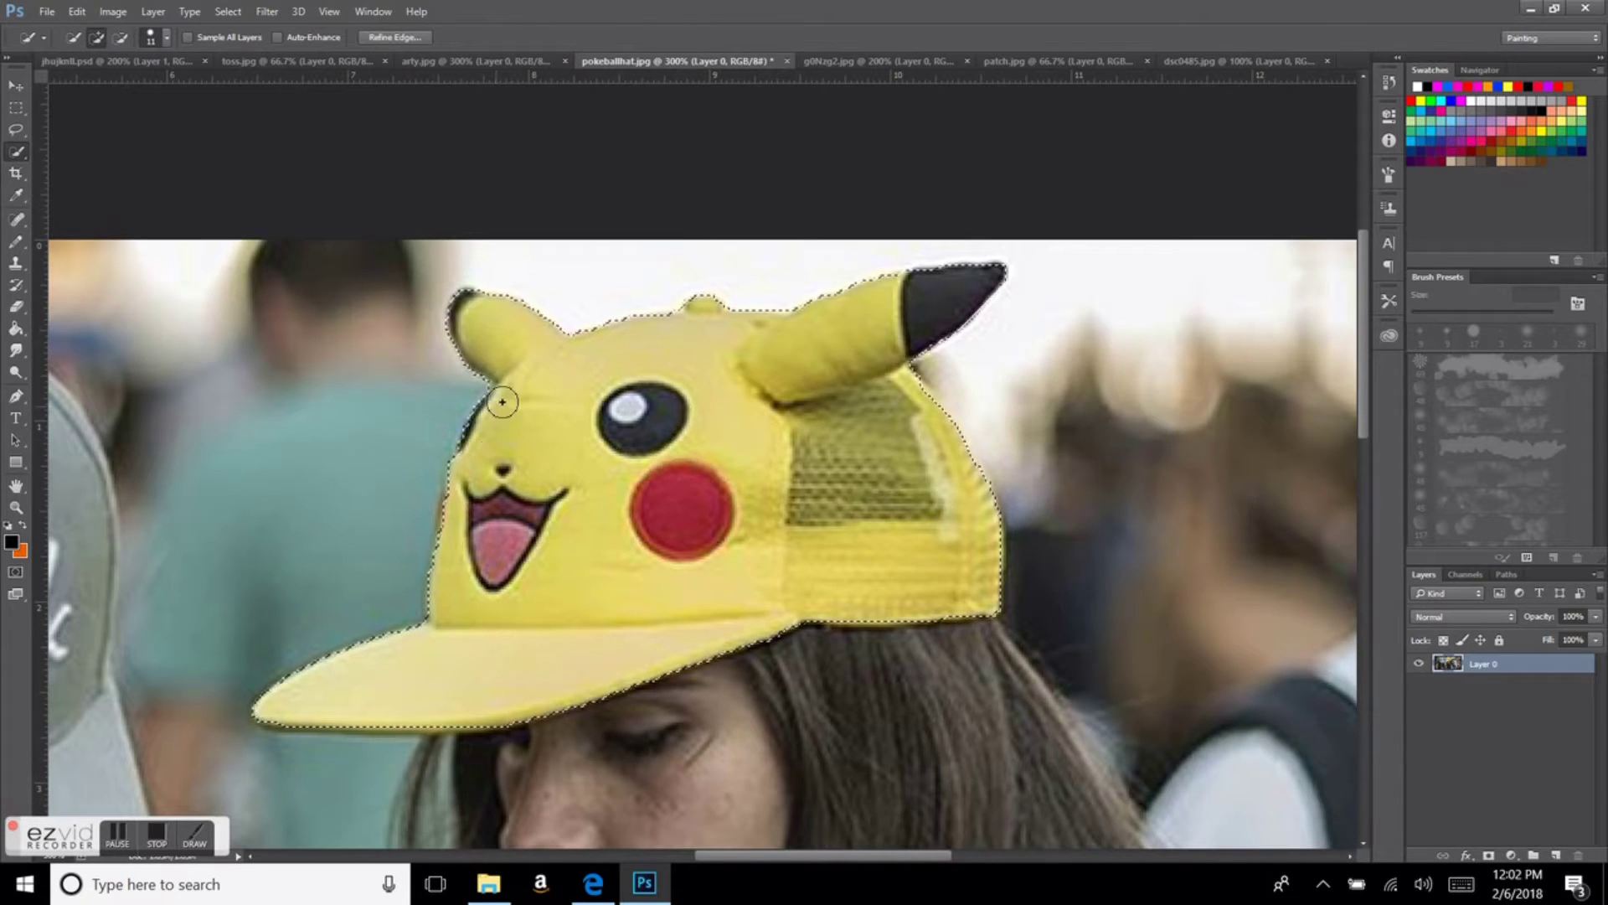
left_click_drag(459, 707, 293, 704)
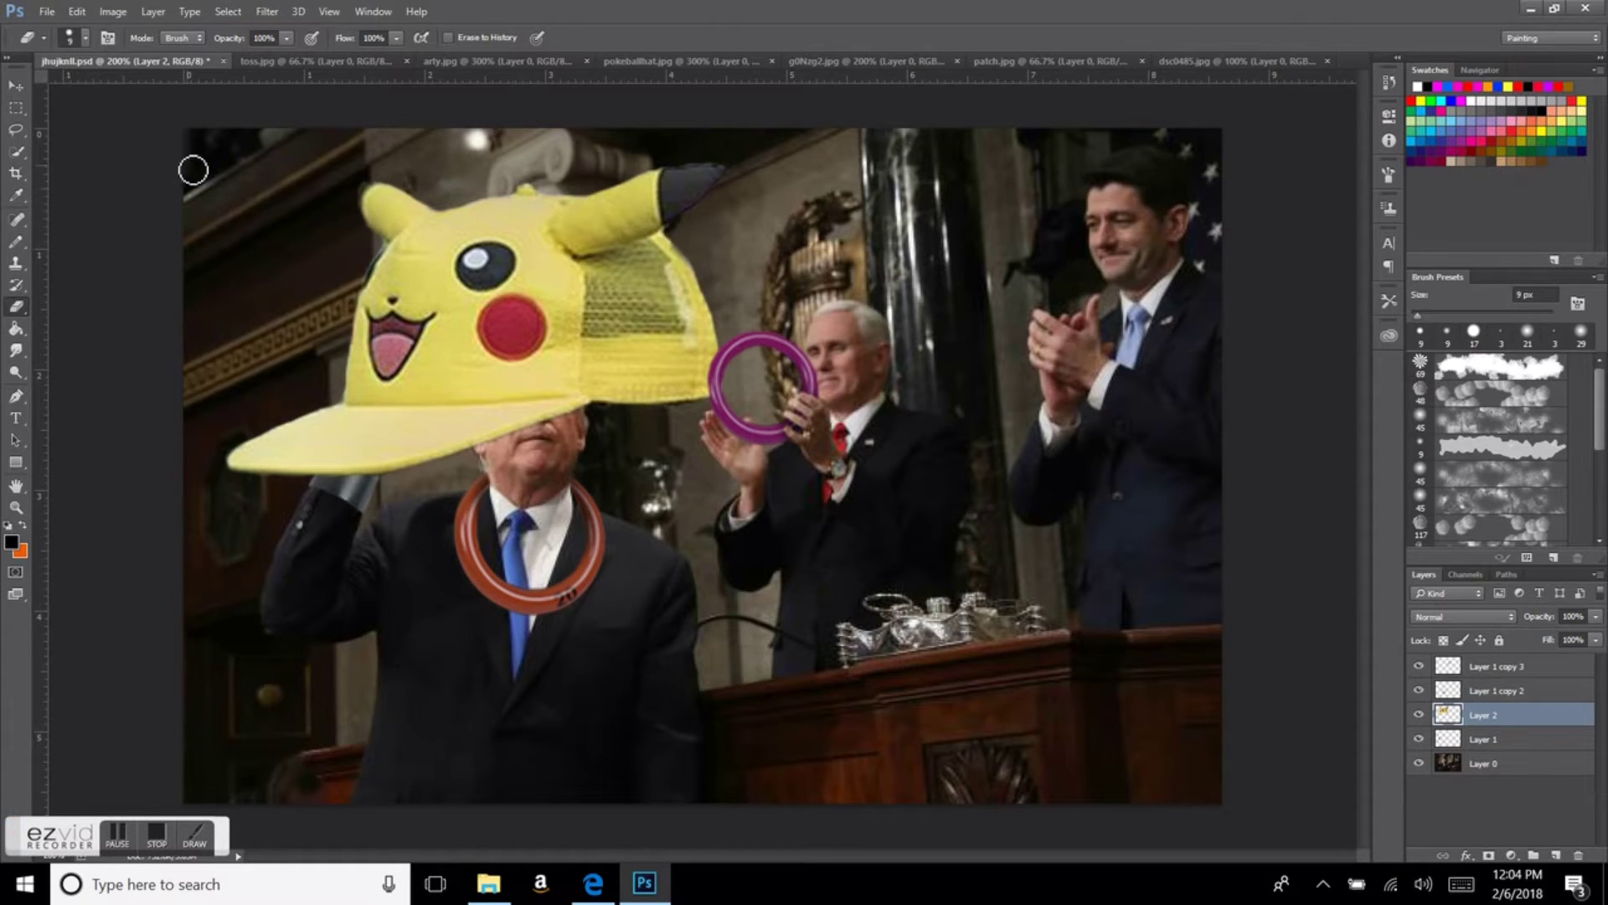
key("v")
Step: Shrink and fit the Pikachu cap onto the middle man's head and commit it
key("ctrl+z")
scroll(674, 277, "up", 3)
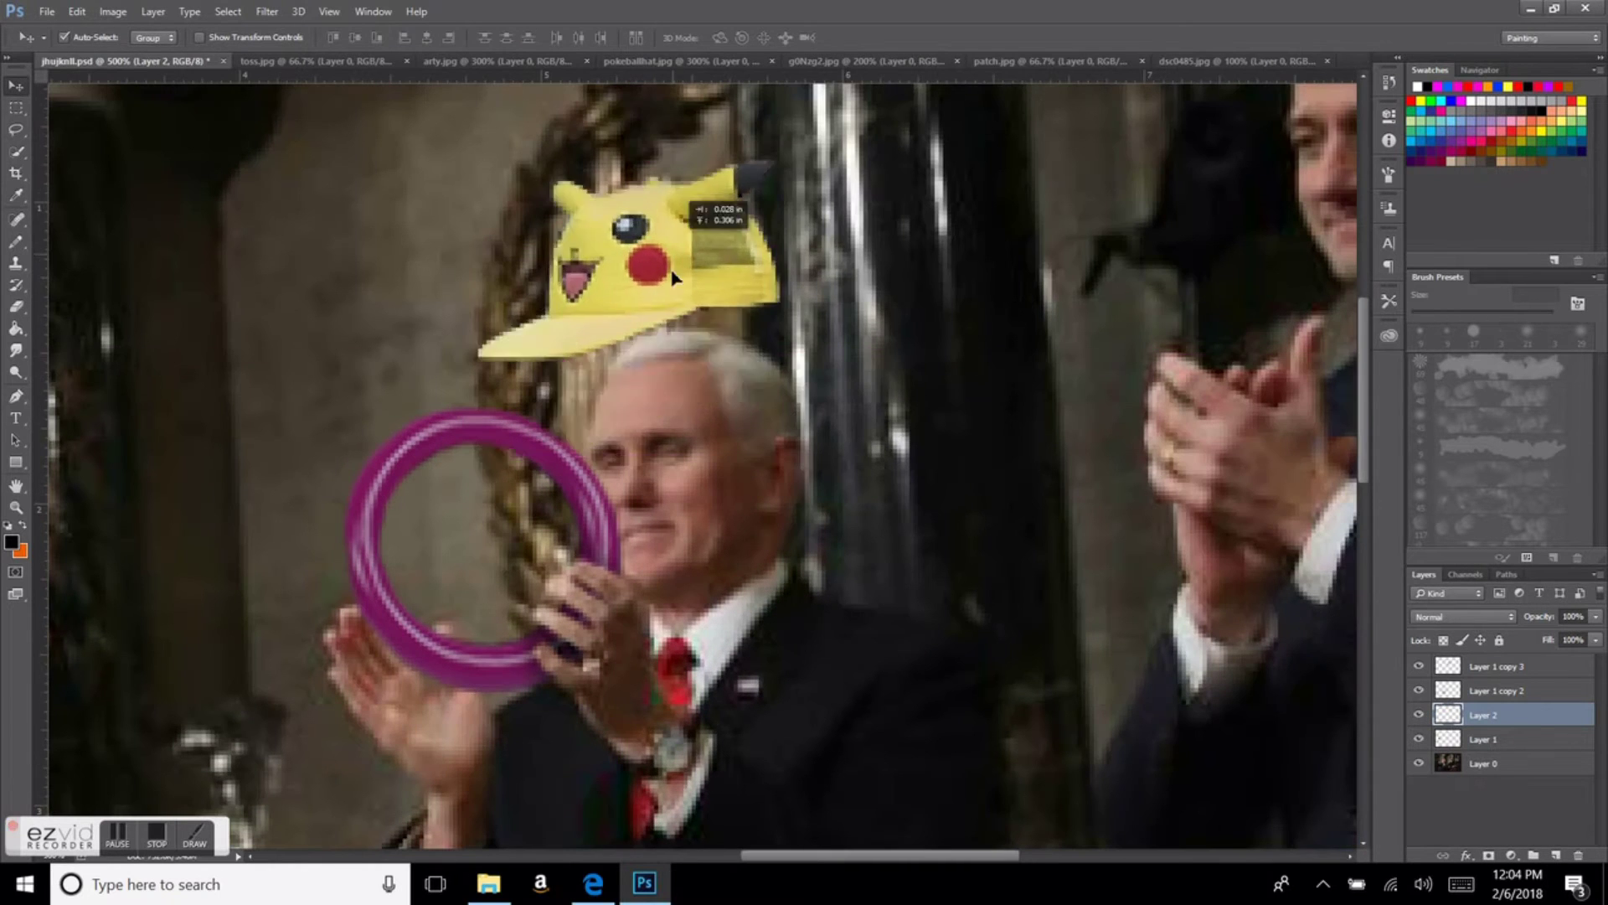
left_click_drag(675, 276, 703, 369)
key("ctrl+t")
left_click(766, 38)
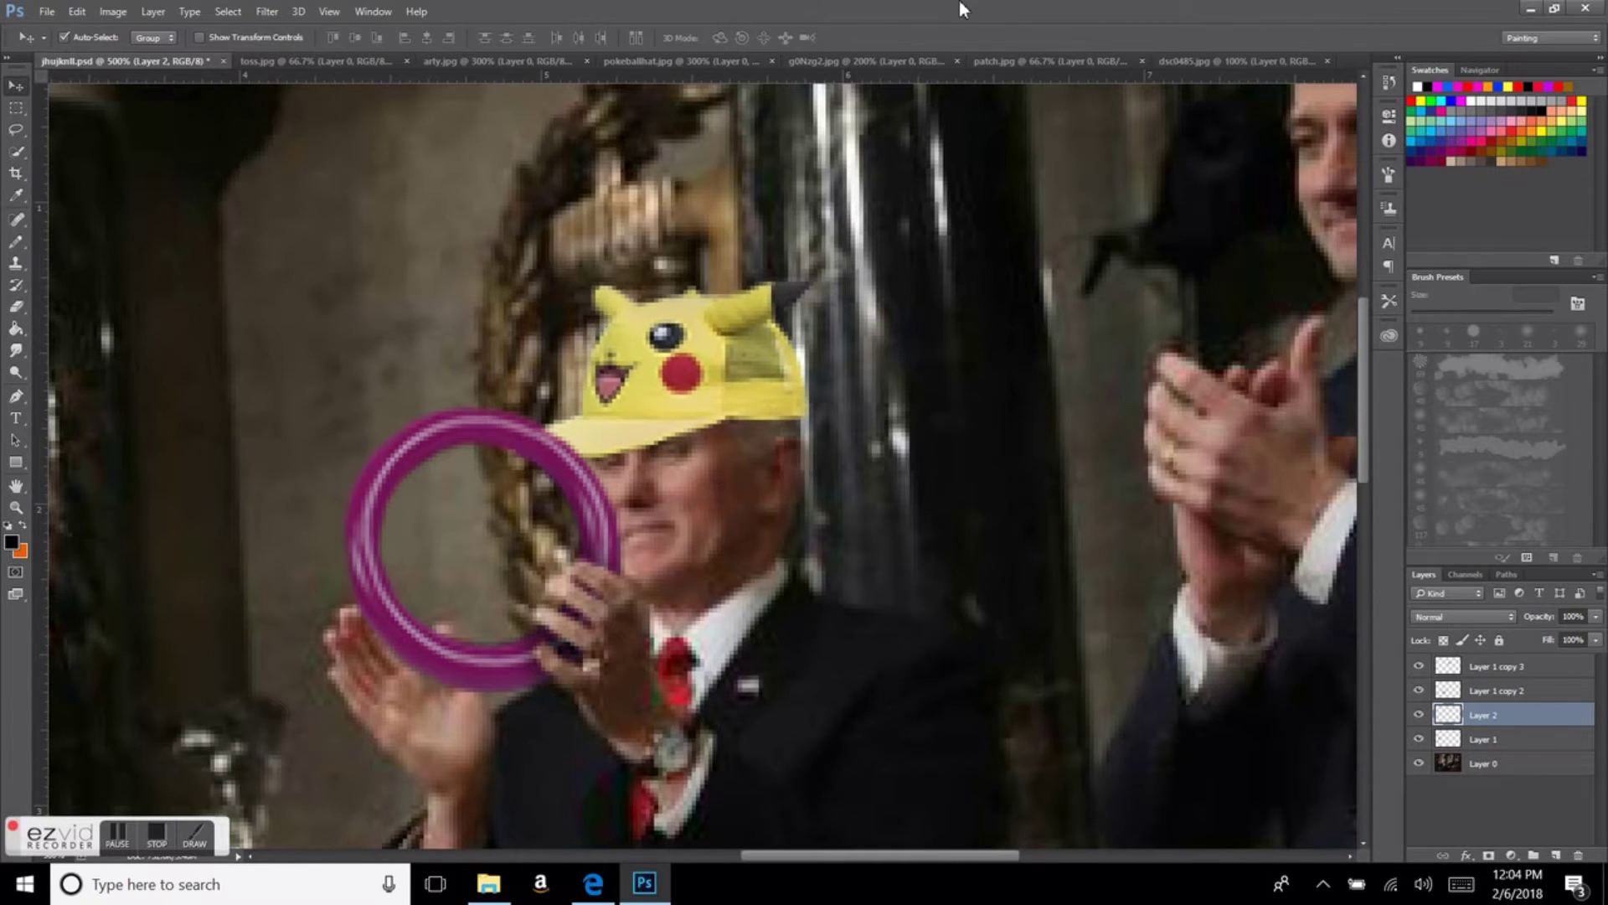
scroll(237, 87, "down", 3)
Step: Try Gaussian Blur and Brightness/Contrast on the cap, cancelling both
left_click(76, 11)
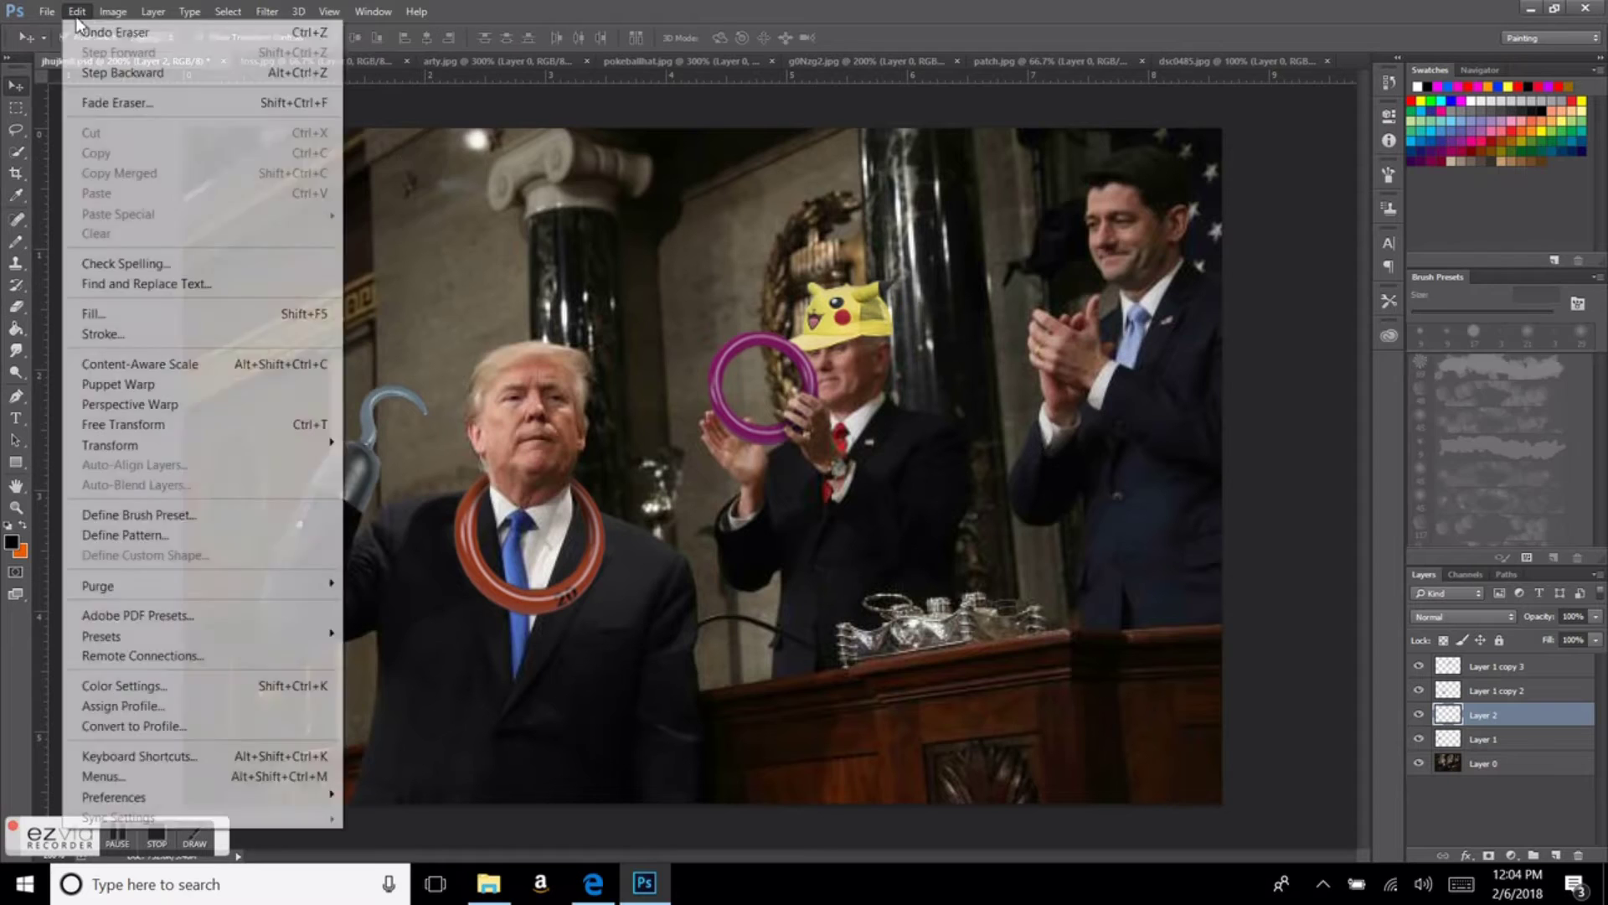
left_click(603, 419)
left_click(1138, 455)
left_click(112, 12)
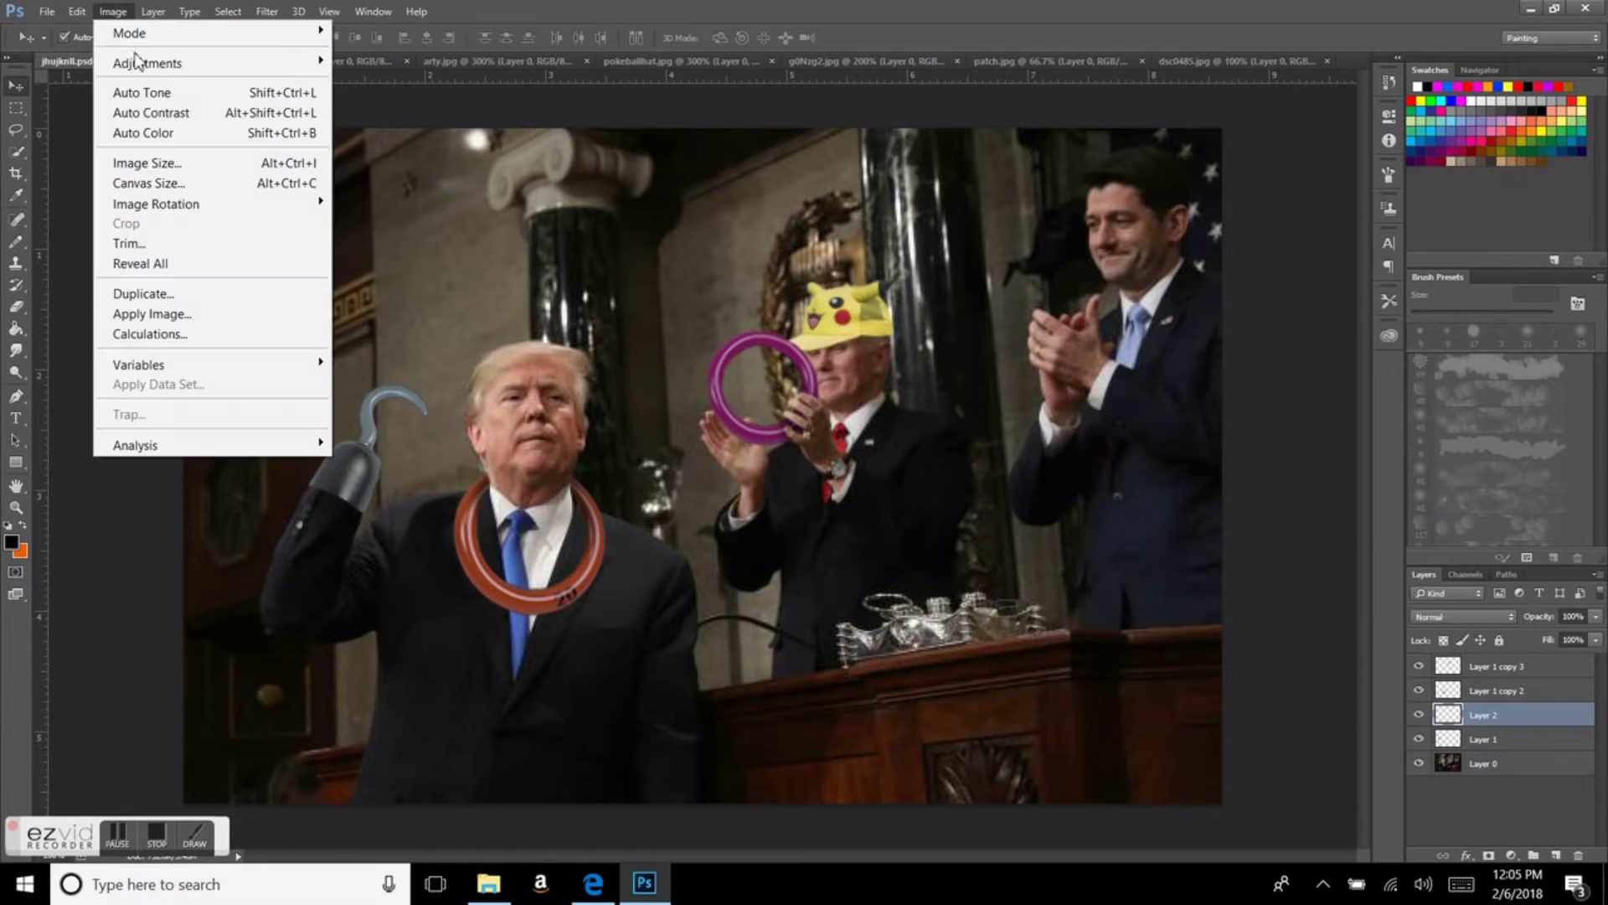
left_click(394, 63)
Step: Lower the cap's saturation to -8 with Hue/Saturation
left_click(1318, 402)
left_click(112, 12)
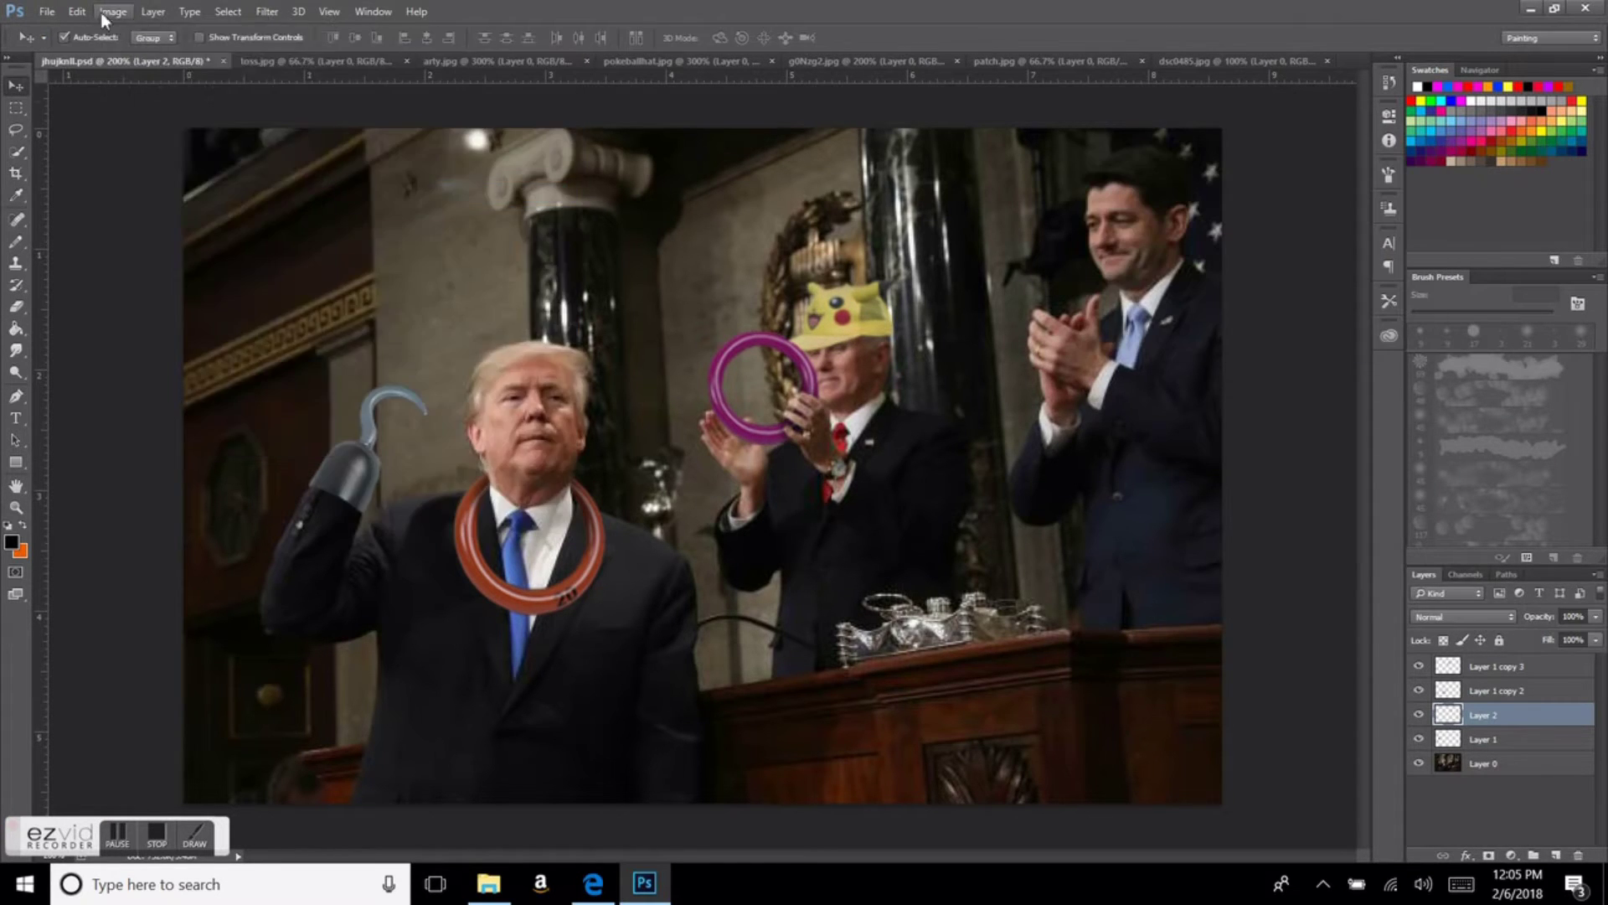
key("ctrl+u")
left_click_drag(1045, 585, 1039, 585)
key("Return")
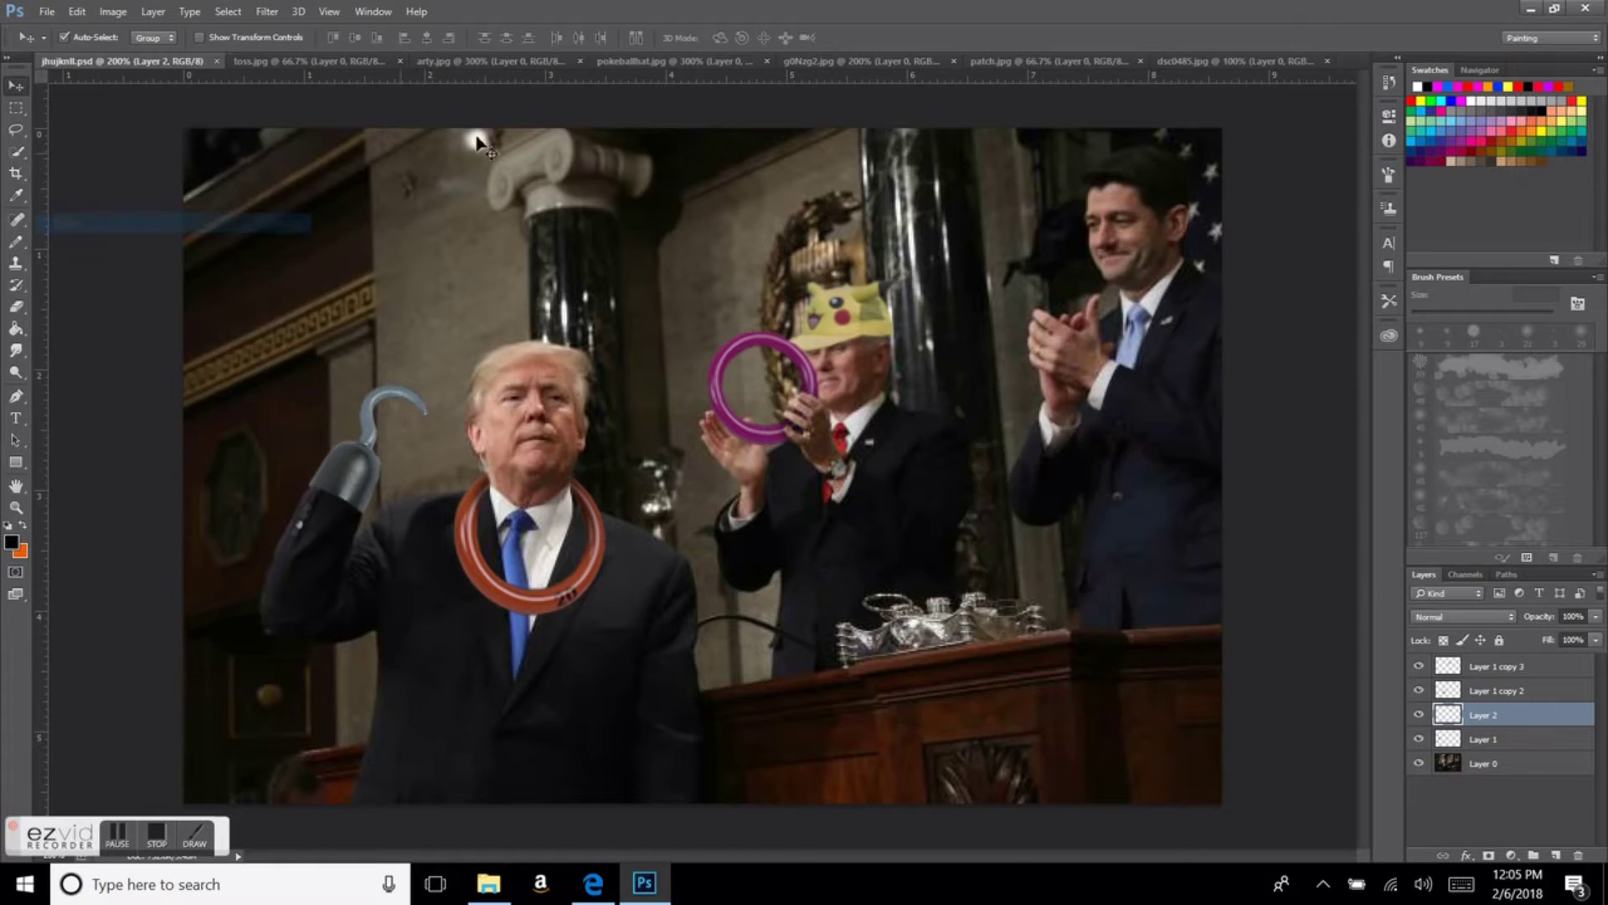
left_click(867, 61)
Step: Fill the white background and the blue ring's inside with black in g0Nzp2.jpg
key("v")
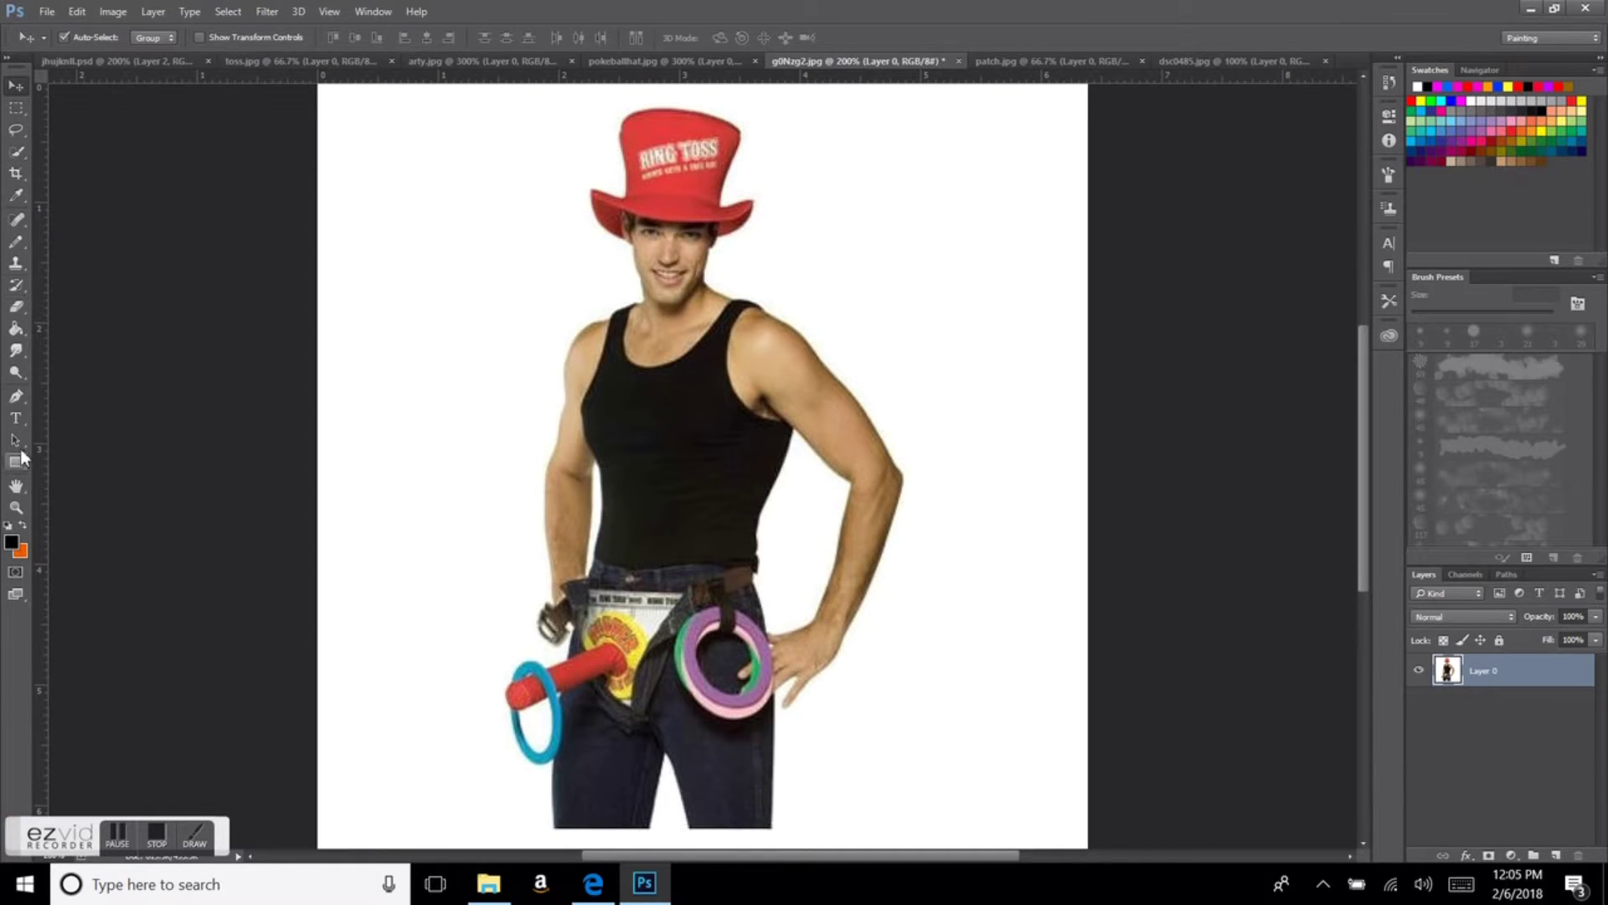
left_click(15, 328)
left_click(461, 419)
left_click(816, 527)
Step: Copy the jeans and rings into the composite and enlarge them at the right-hand man's waist
left_click(535, 724)
key("w")
left_click_drag(527, 687, 543, 752)
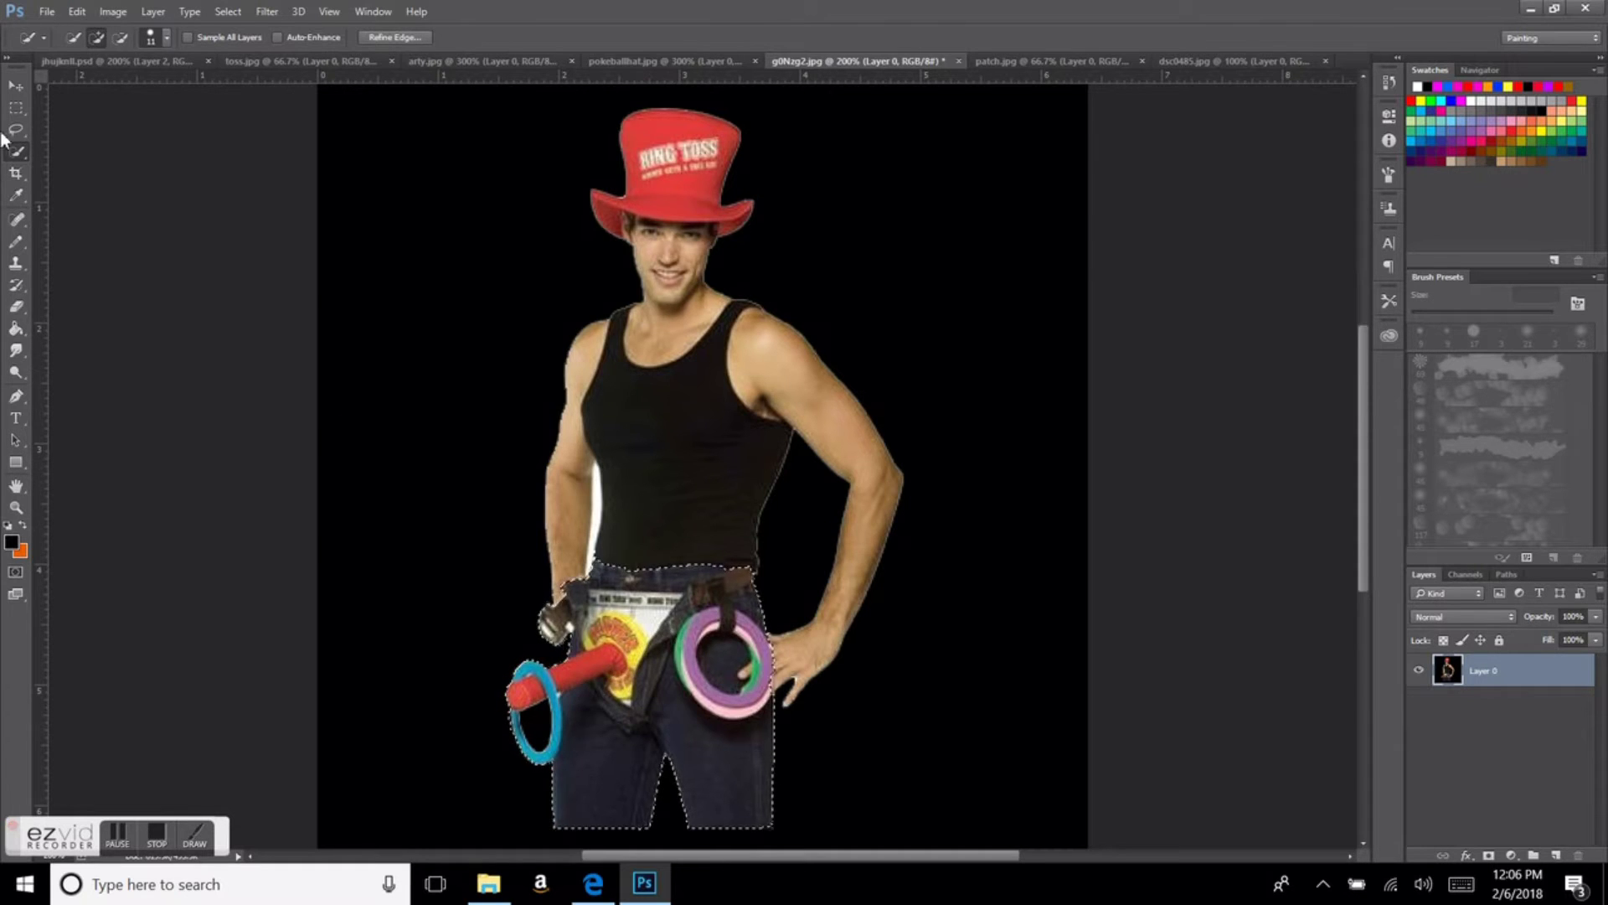
key("v")
key("ctrl+t")
mouse_move(598, 597)
left_mouse_down()
mouse_move(798, 652)
mouse_move(1168, 649)
left_mouse_up()
left_click_drag(1032, 686, 1009, 722)
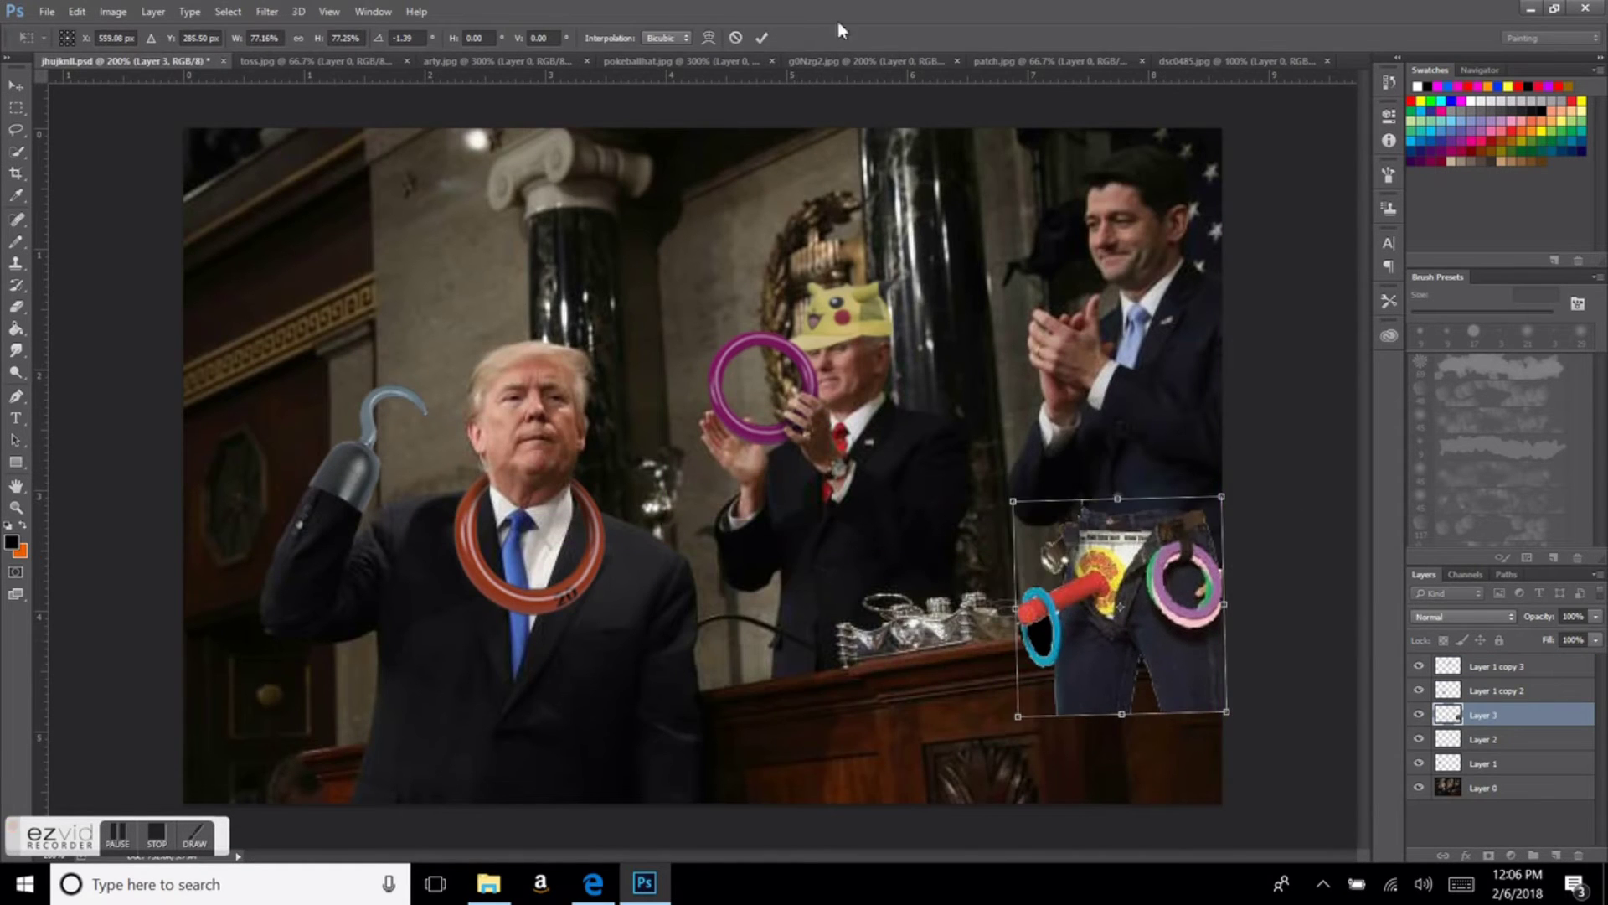
key("Return")
left_click(46, 12)
Step: Erase the jeans' bottom and desk overlap, keeping full opacity, and set a 3 px eraser
key("Escape")
key("ctrl+plus")
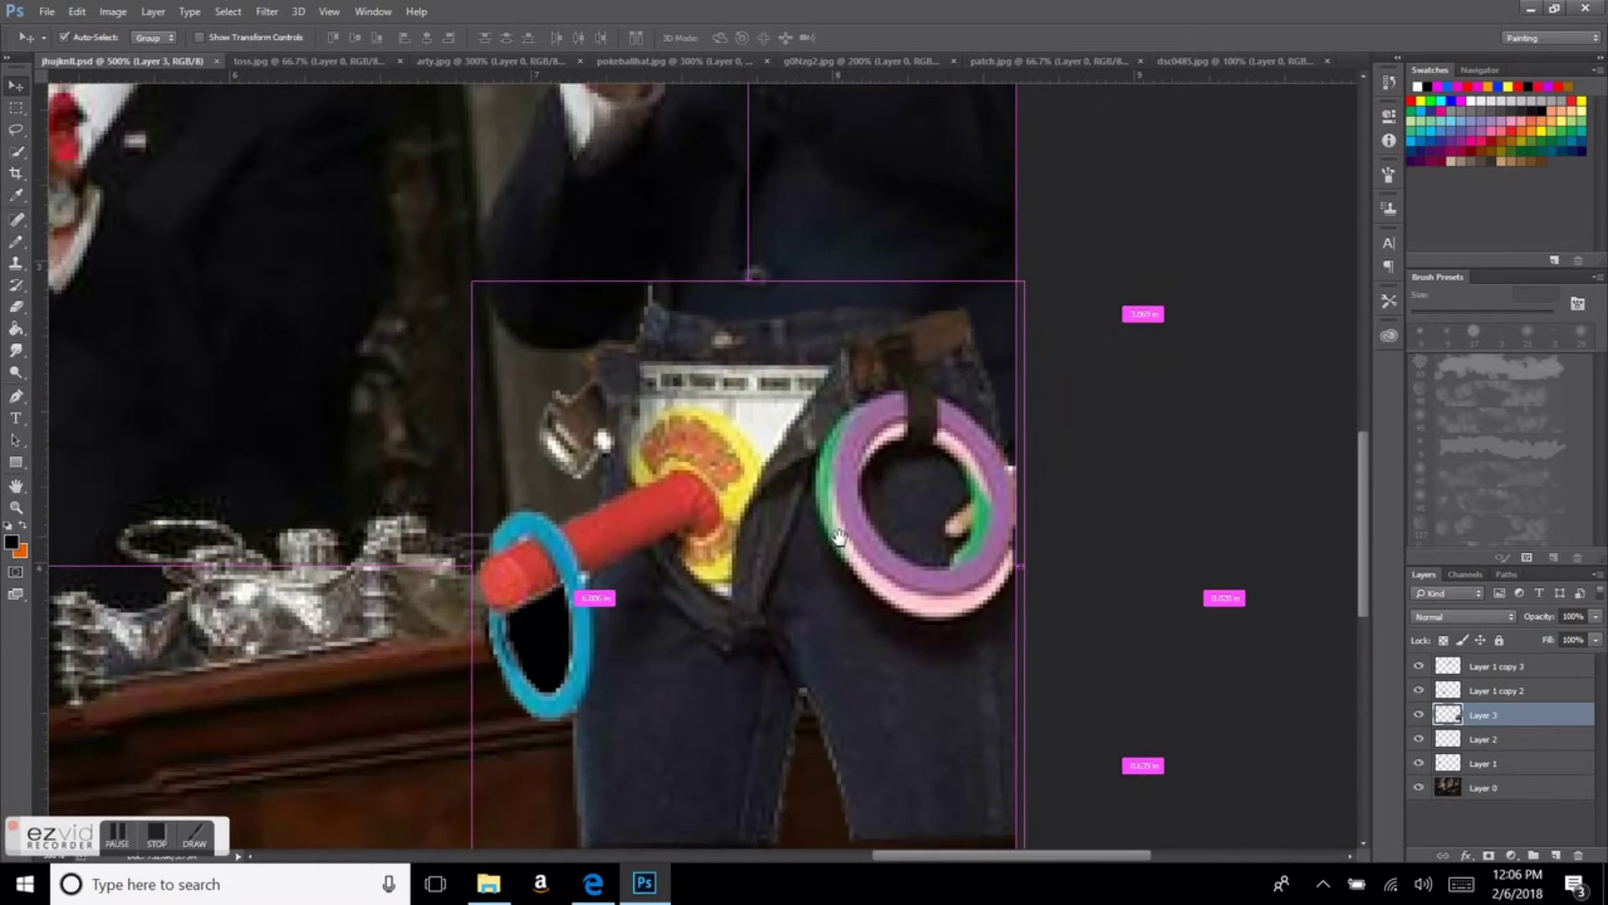
key("e")
left_click_drag(671, 618, 873, 683)
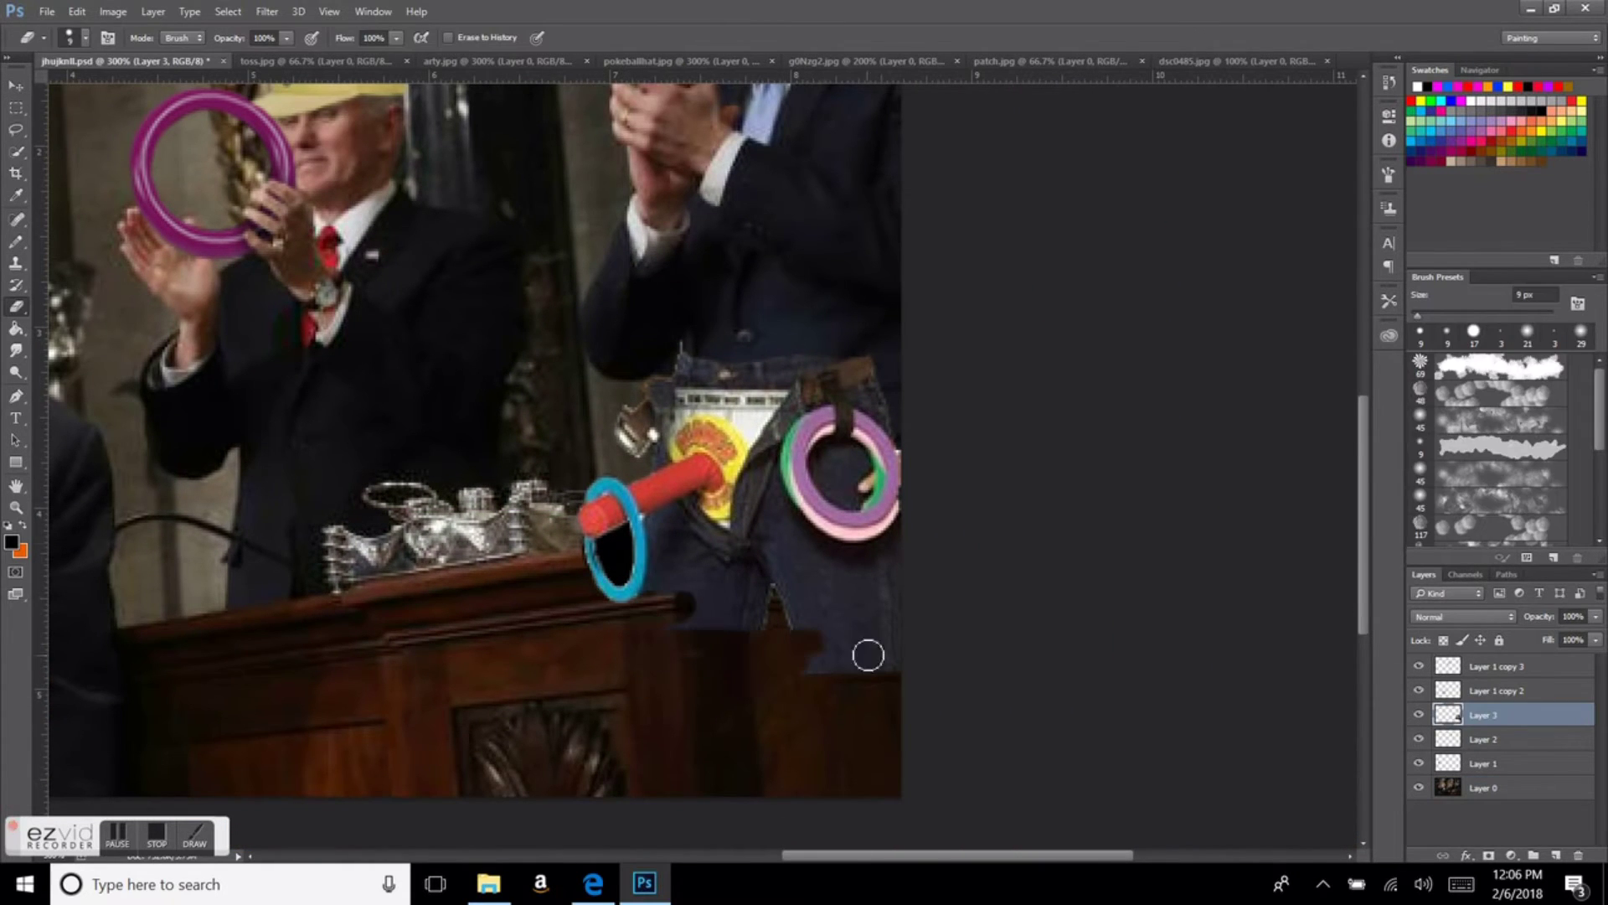
left_click_drag(1562, 635, 1515, 635)
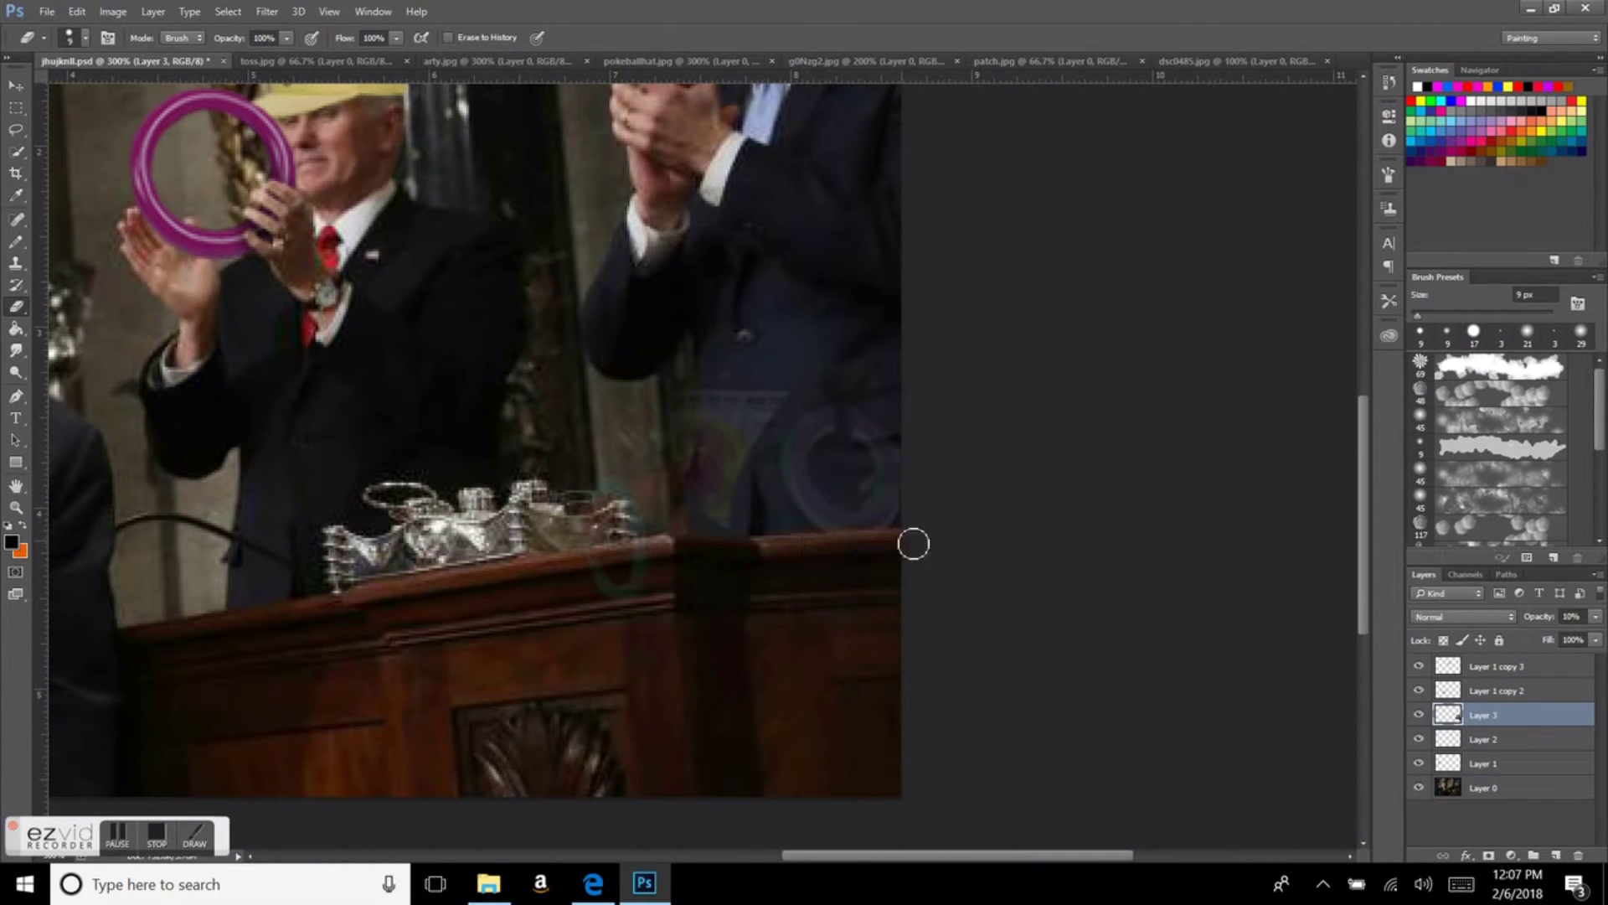
key("ctrl+z")
mouse_move(877, 564)
left_mouse_down()
mouse_move(664, 578)
mouse_move(868, 692)
mouse_move(809, 585)
mouse_move(617, 548)
left_mouse_up()
left_click(84, 38)
left_click(593, 567)
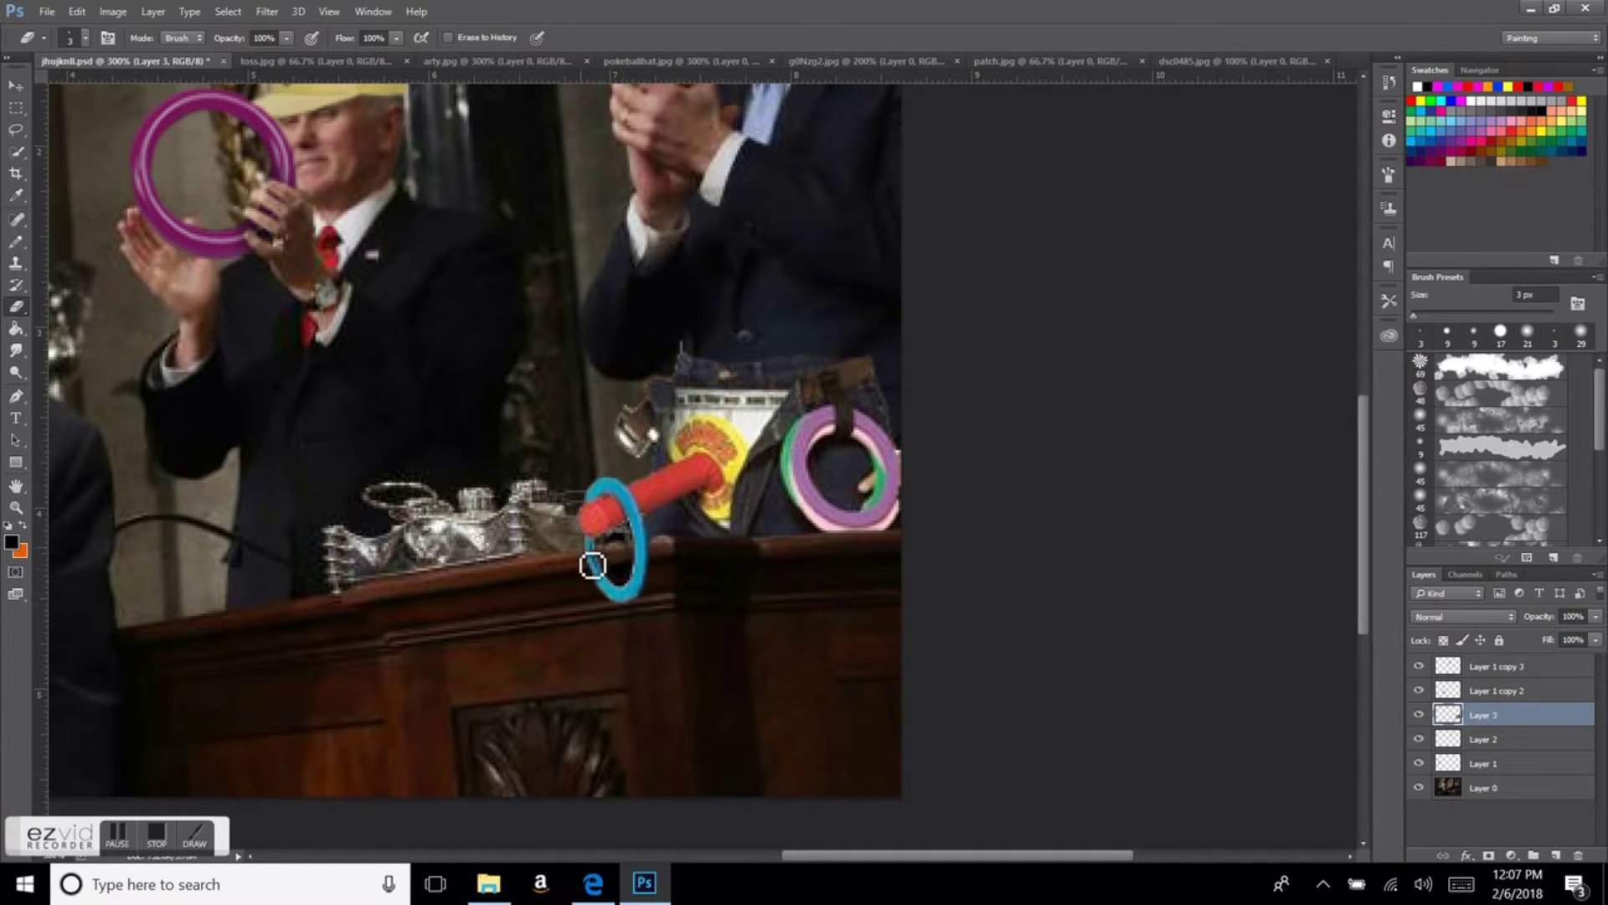
Step: Erase the leftover jeans piece beside the red peg, briefly trying Clone Stamp, then fit the view
mouse_move(663, 463)
left_mouse_down()
mouse_move(668, 410)
mouse_move(801, 359)
left_mouse_up()
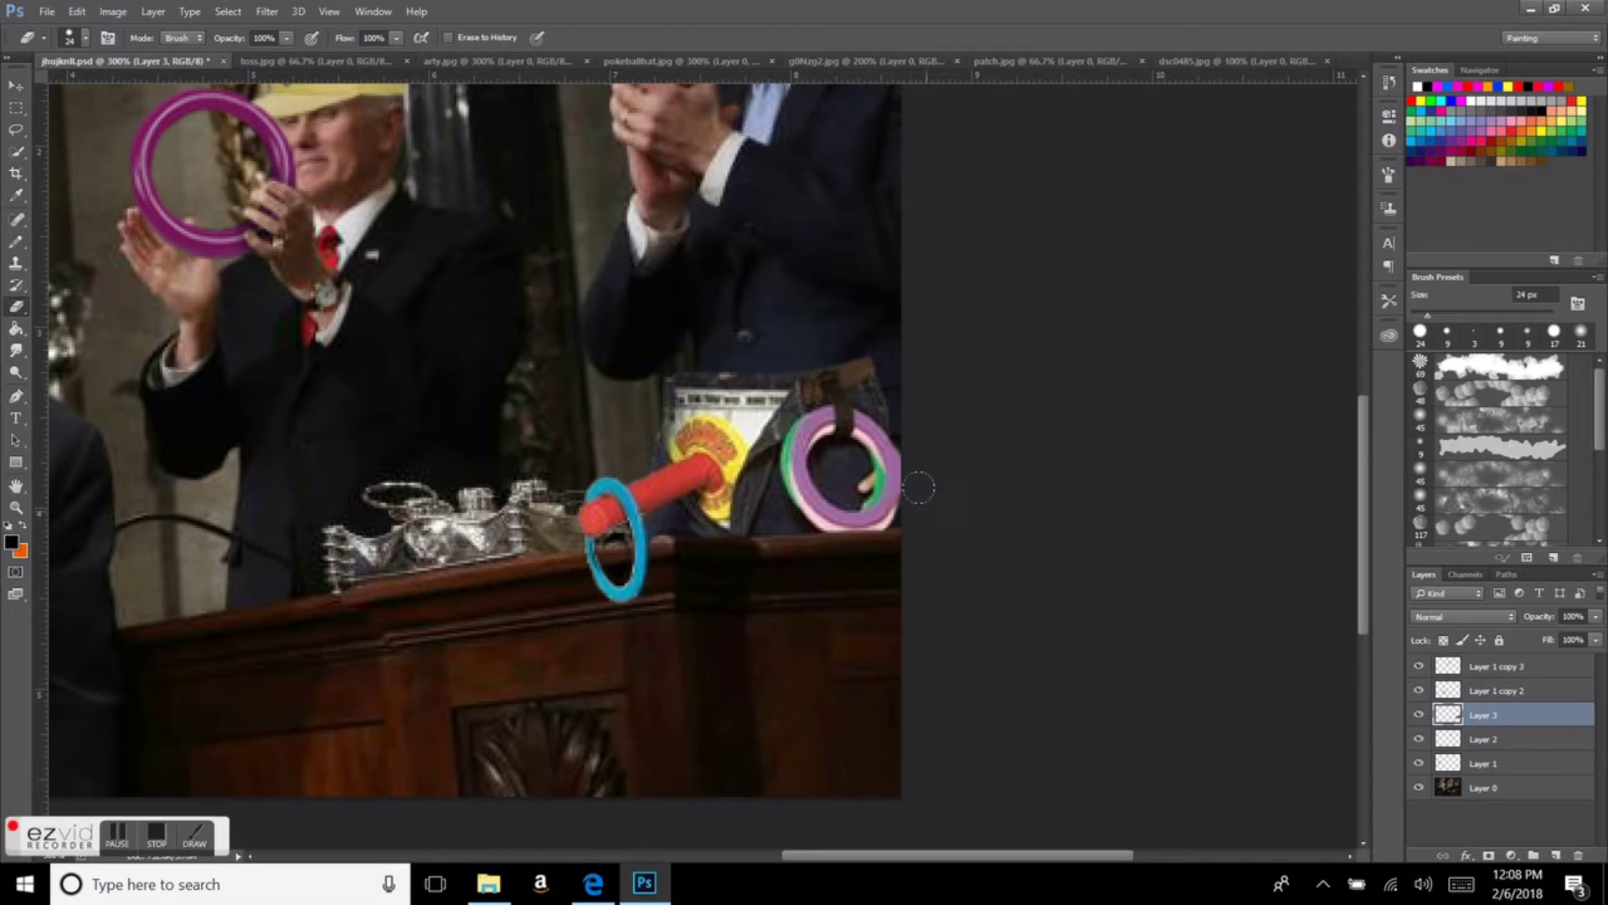
scroll(919, 487, "down", 3)
scroll(637, 369, "up", 4)
left_click(16, 264)
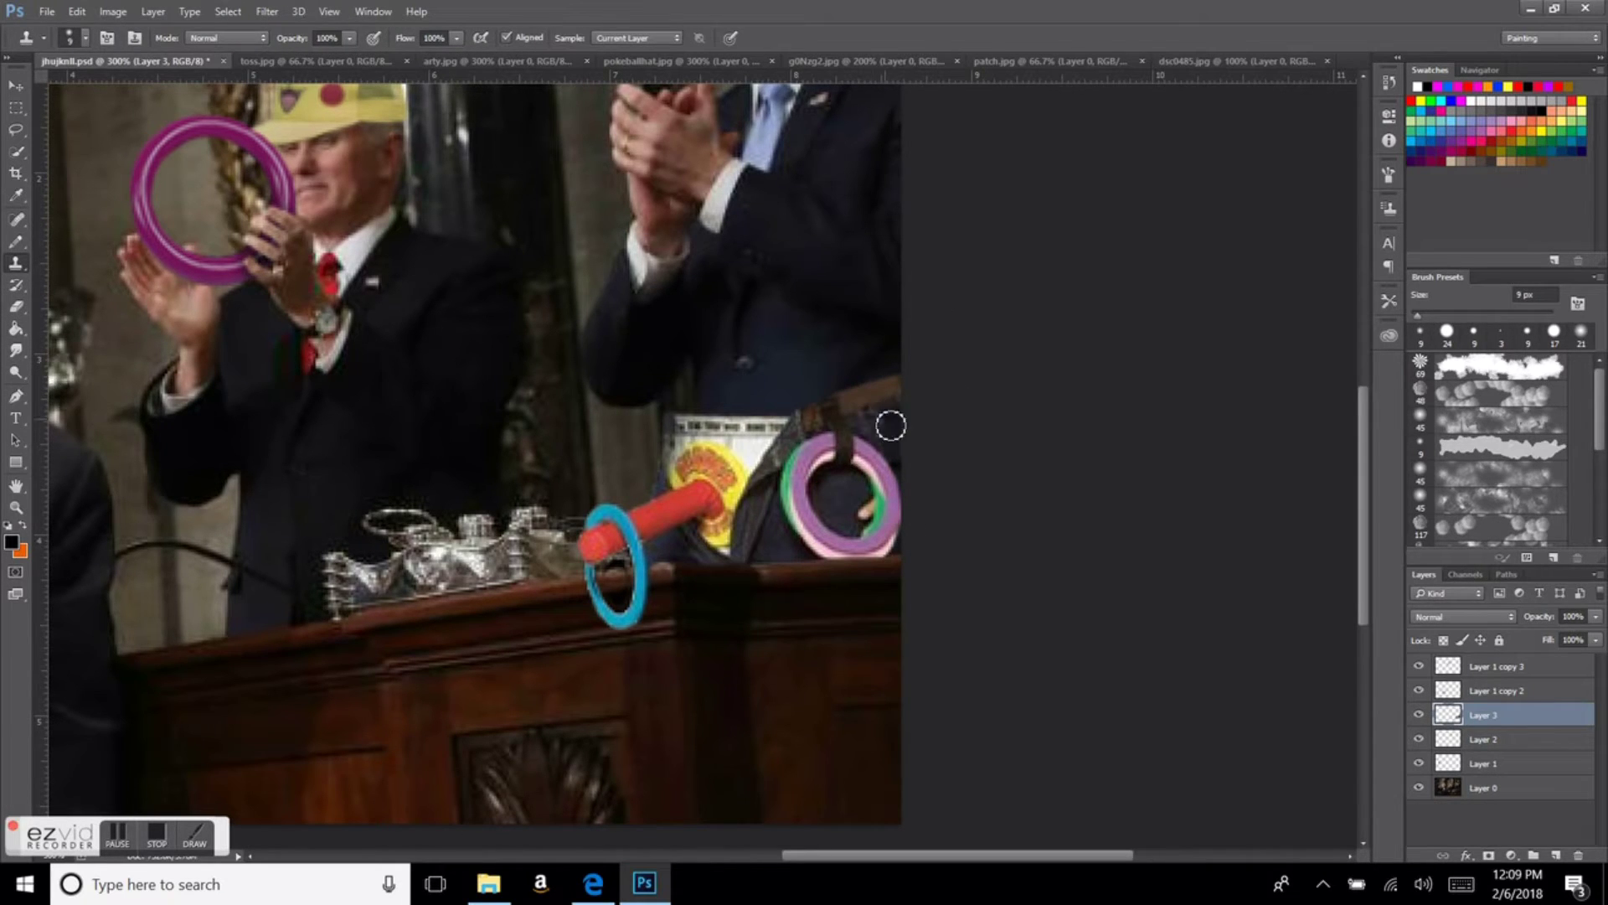
scroll(904, 463, "up", 3)
key("e")
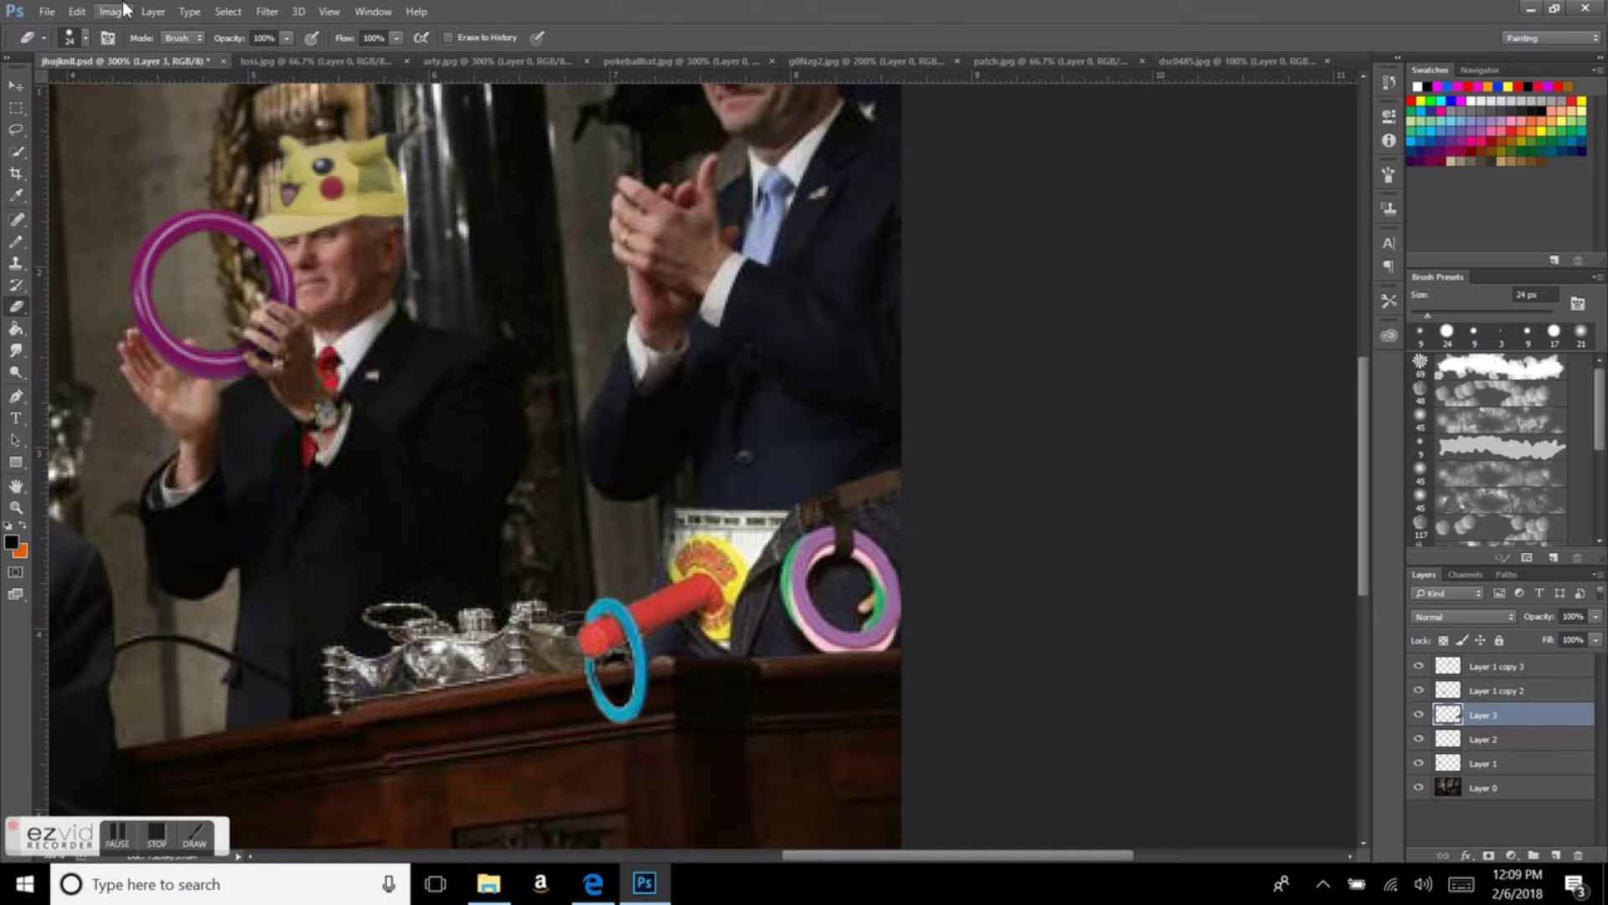
scroll(634, 714, "up", 1)
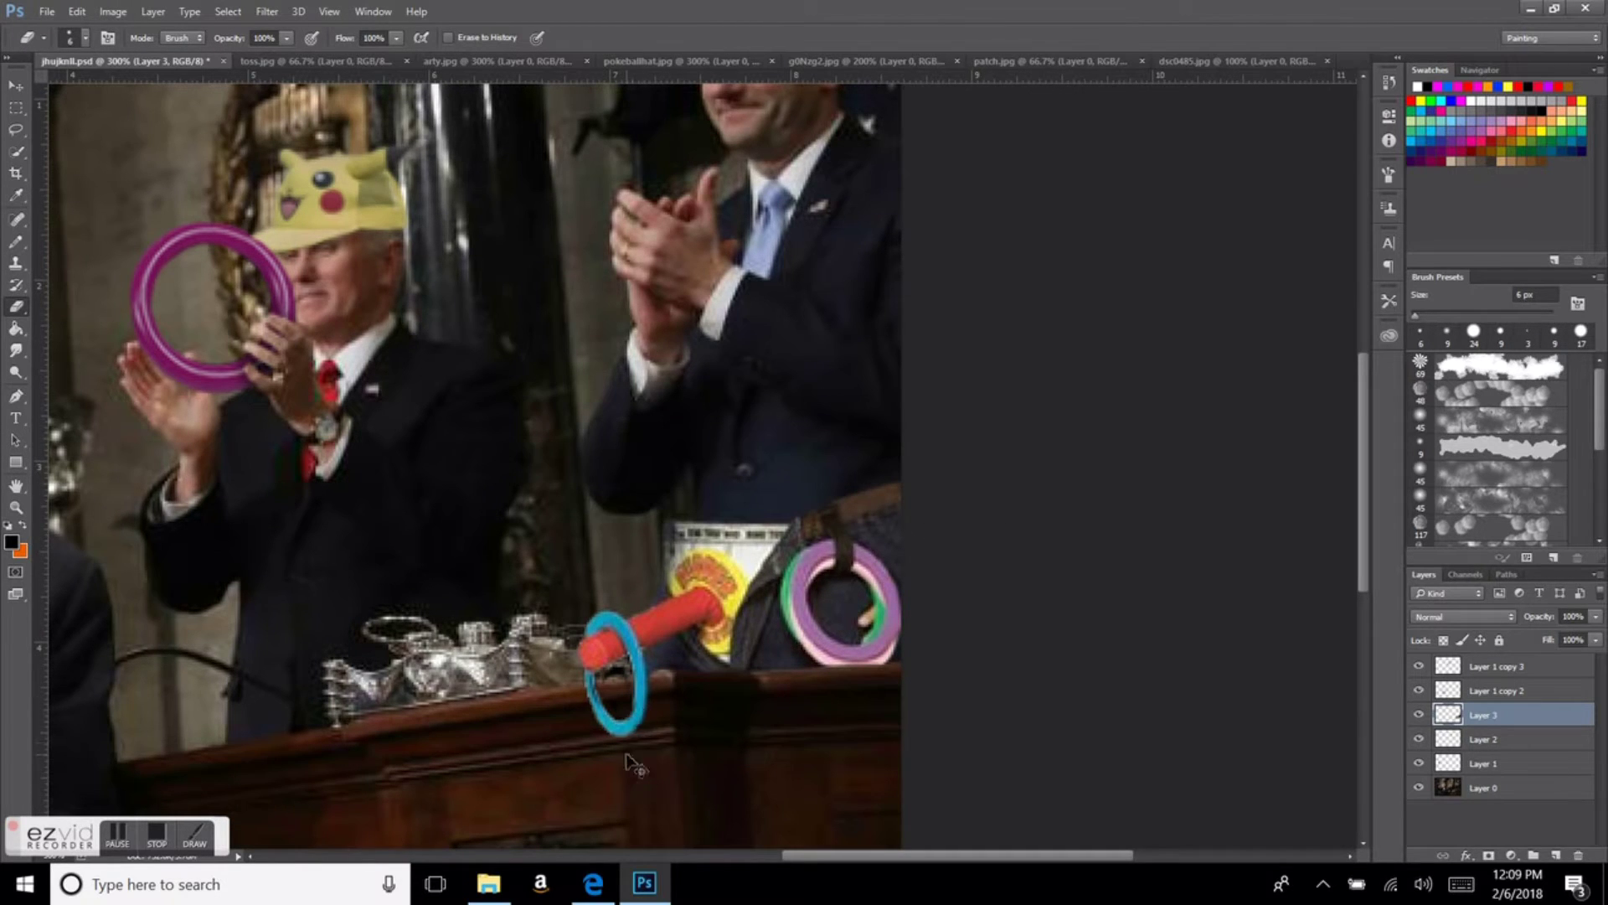
scroll(635, 618, "up", 1)
key("ctrl+minus")
Step: Bend the ring-toss piece's top-left corner upward to fit over the jeans
key("v")
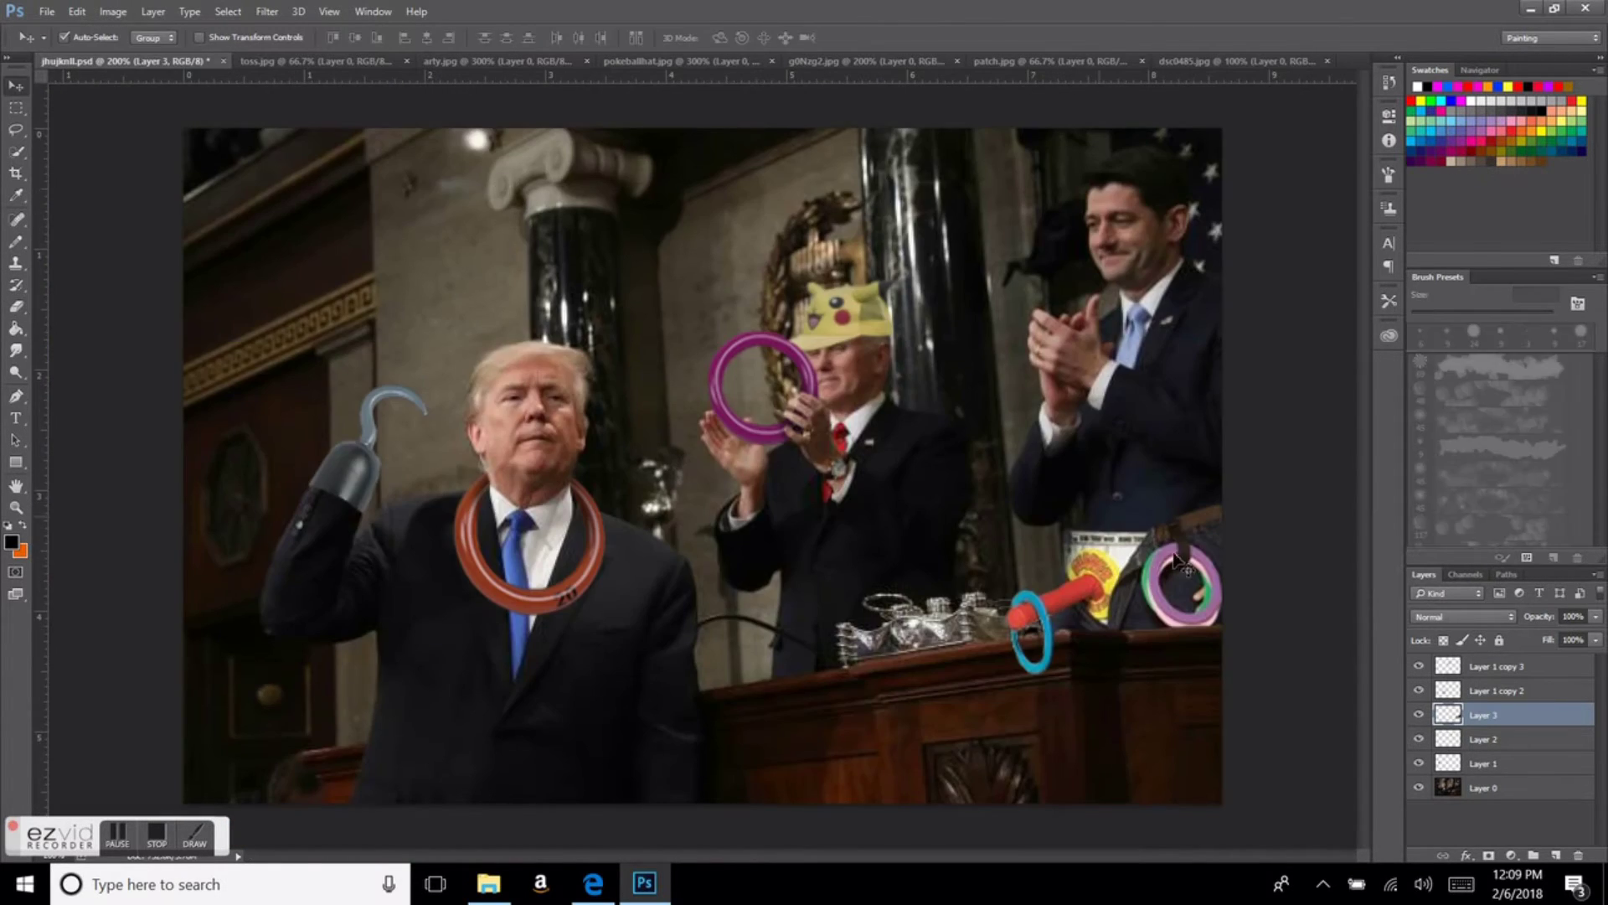
key("ctrl+t")
left_click_drag(1003, 501, 996, 460)
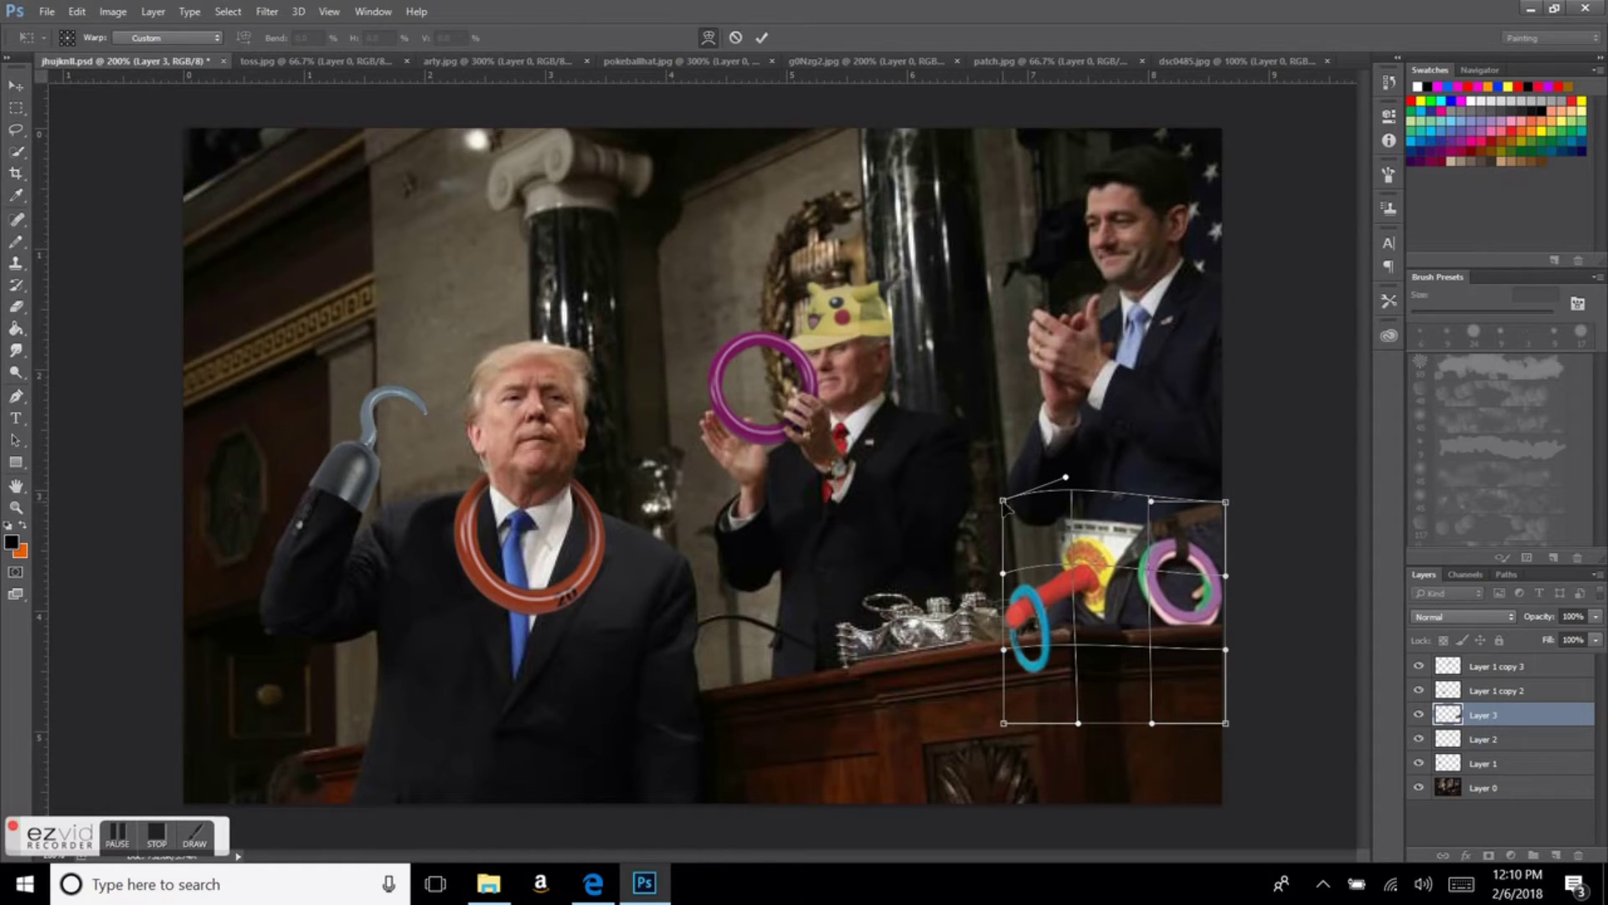
key("Return")
Step: Zoom in and erase the blue ring's bottom edge, briefly trying Smudge
key("e")
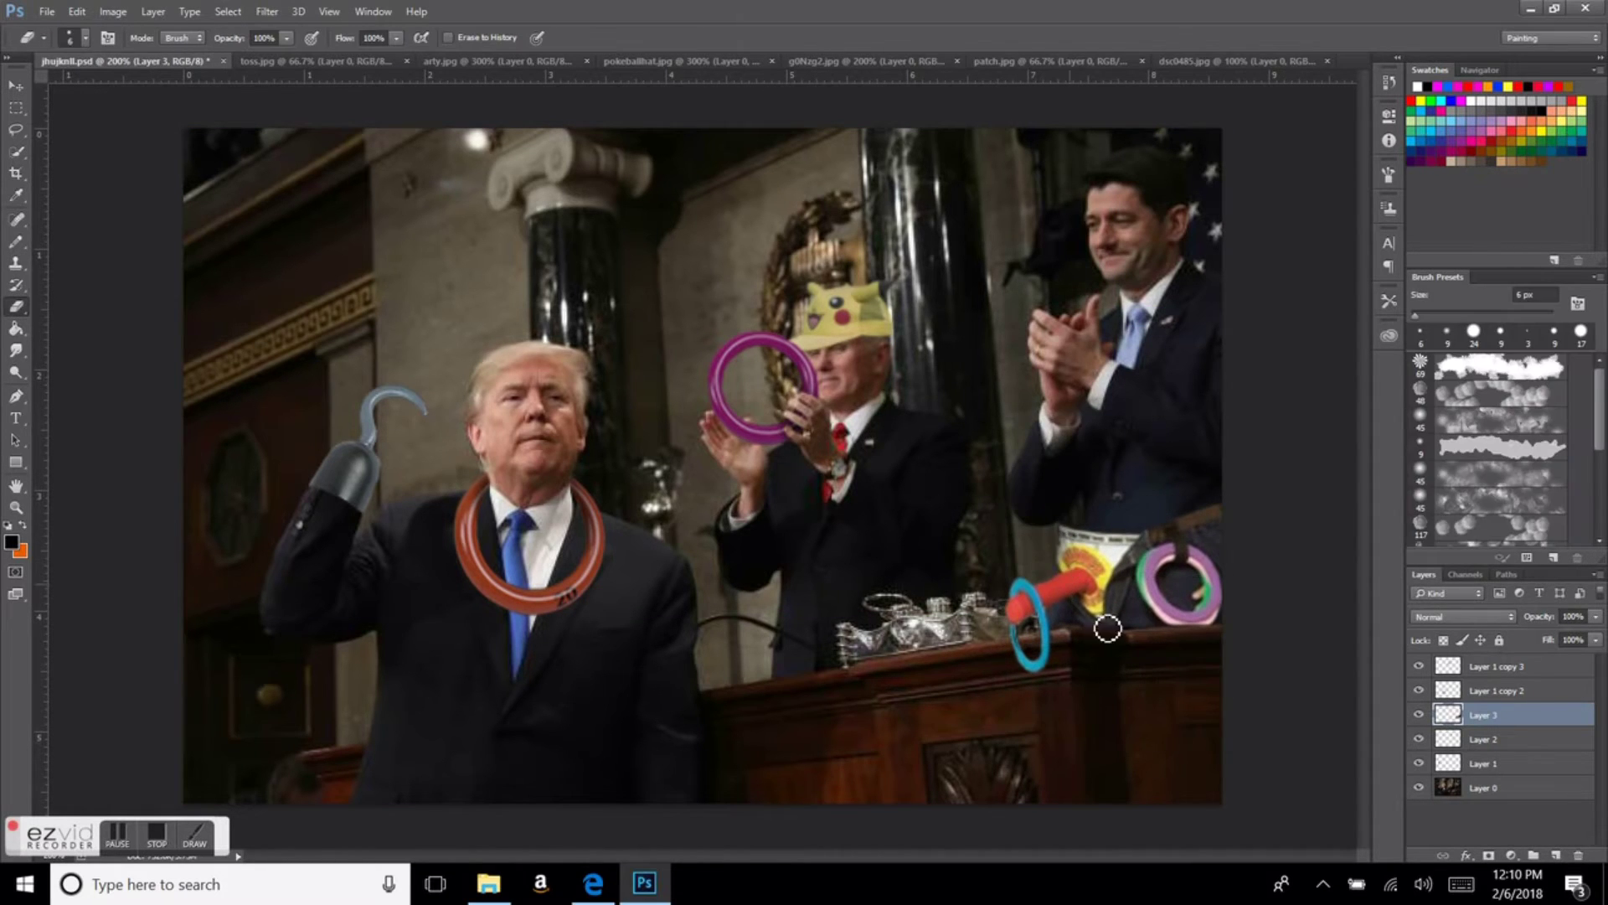
key("ctrl+plus")
left_click_drag(713, 601, 706, 620)
left_click(7, 355)
scroll(754, 629, "up", 3)
key("e")
scroll(329, 307, "up", 3)
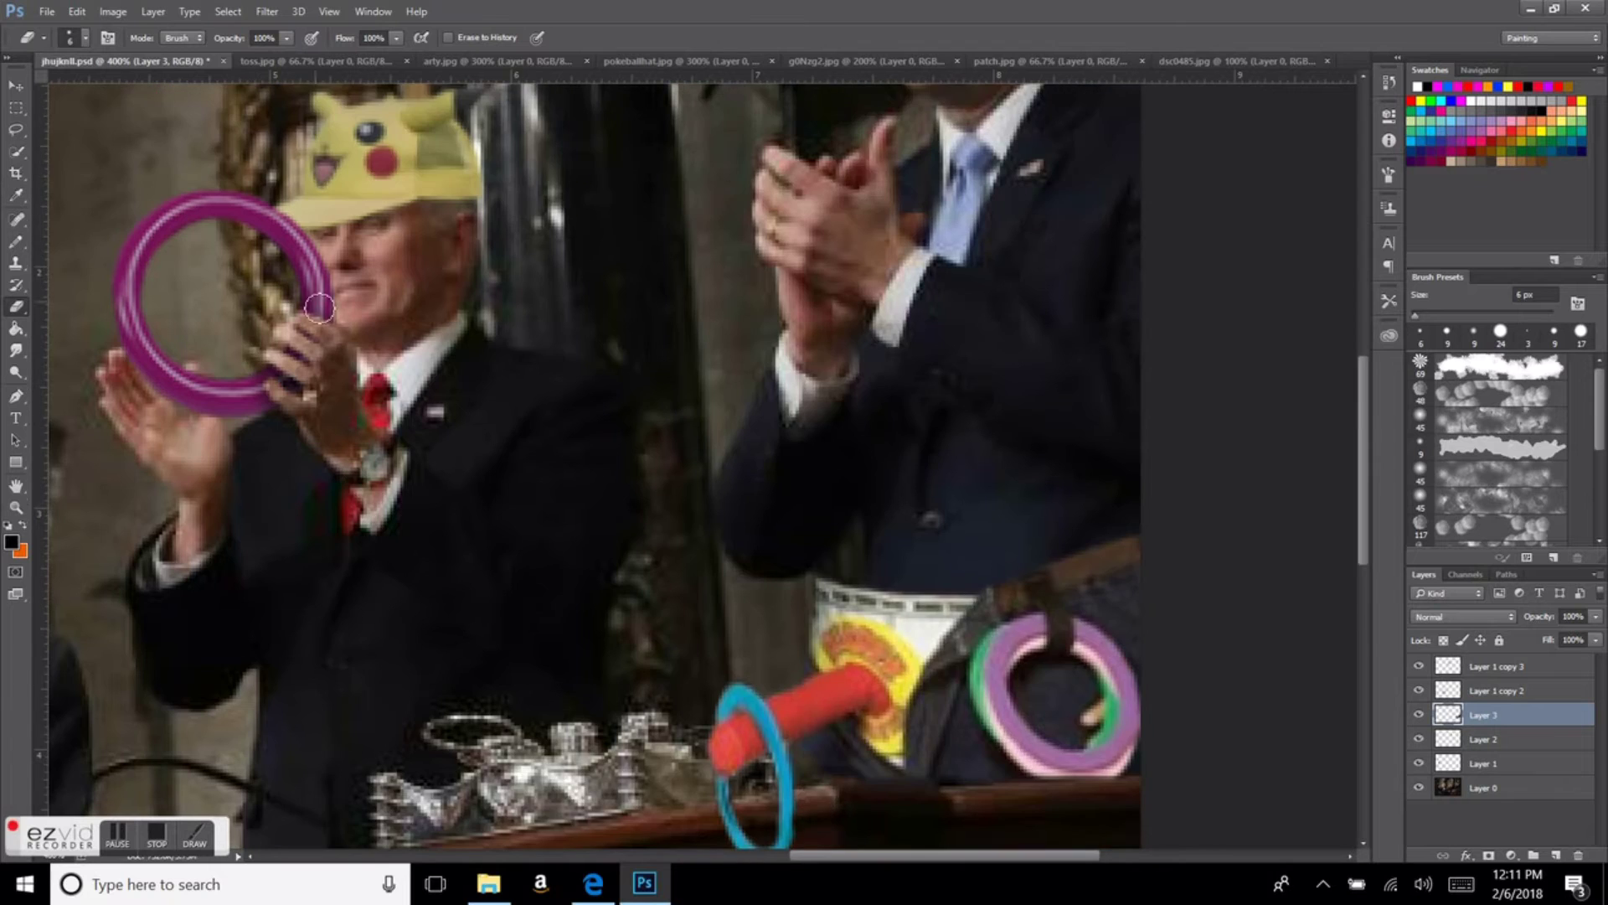
Step: Reshape the ring-toss piece's top edge with another transform and fit the image in view
key("ctrl+t")
left_click_drag(849, 513, 884, 521)
key("Return")
key("s")
key("alt+shift+bracketleft")
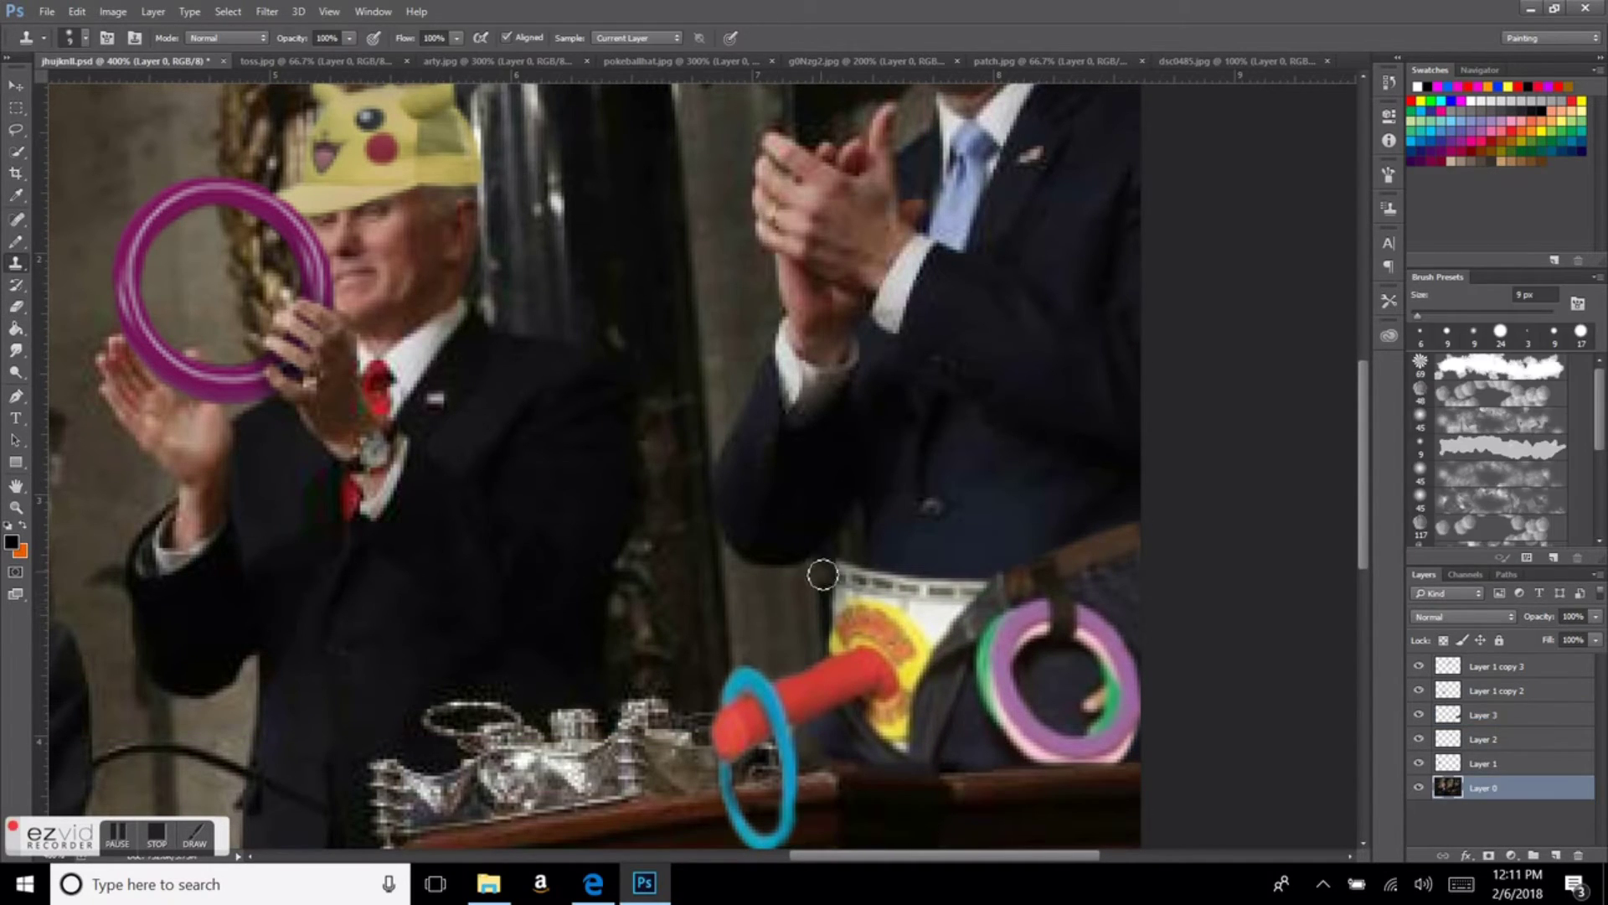
scroll(1232, 281, "up", 2)
key("ctrl+minus")
key("ctrl+minus")
key("v")
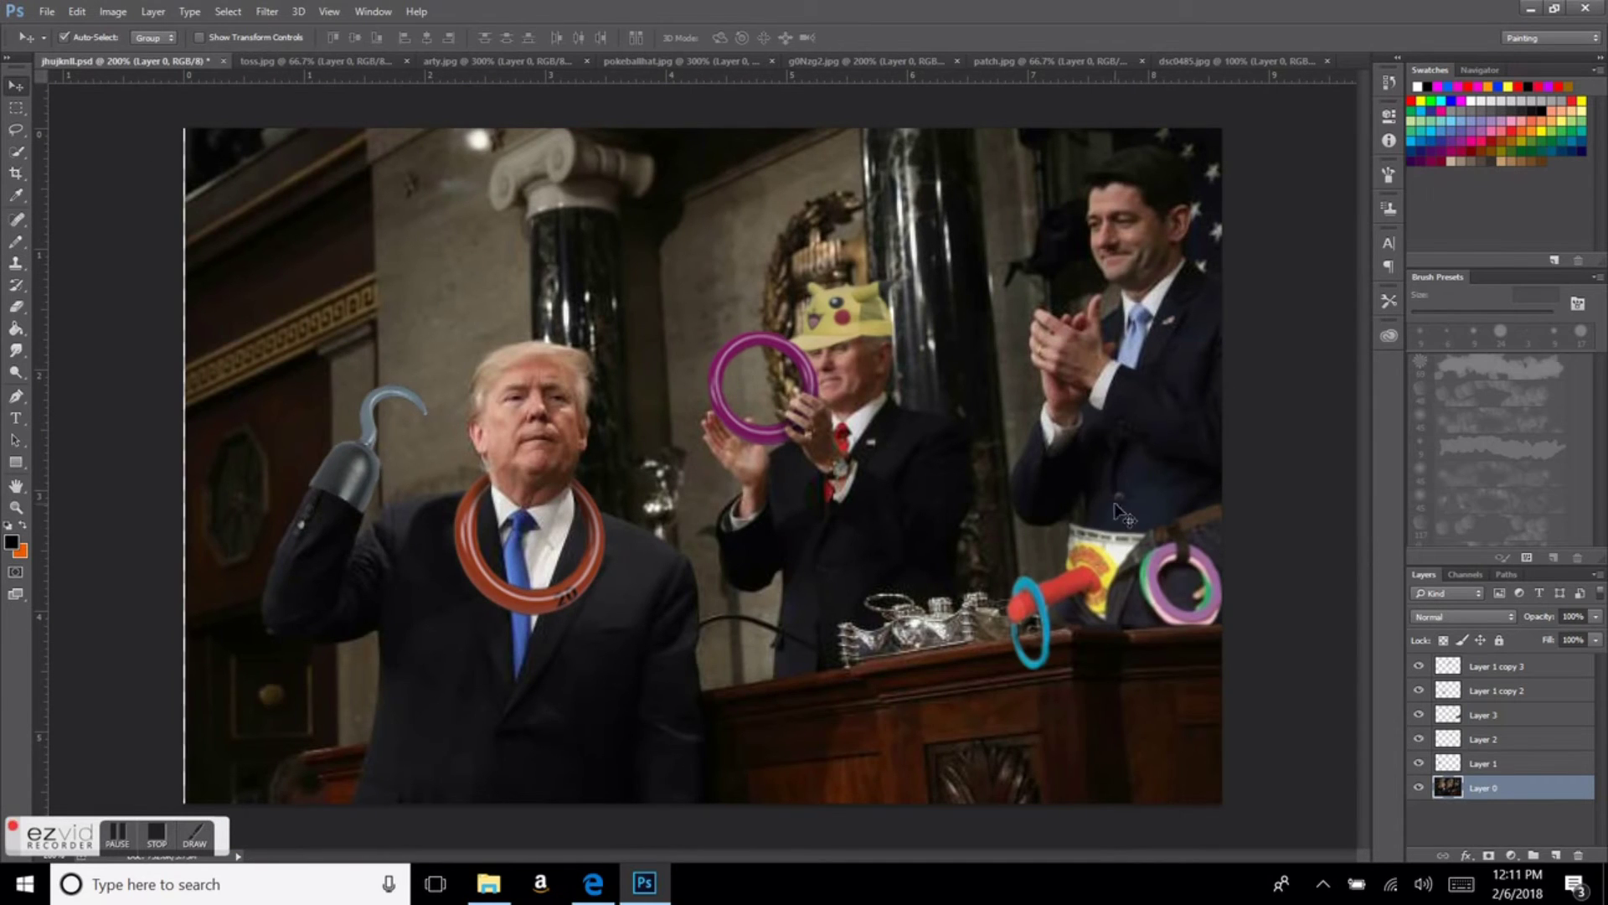
key("s")
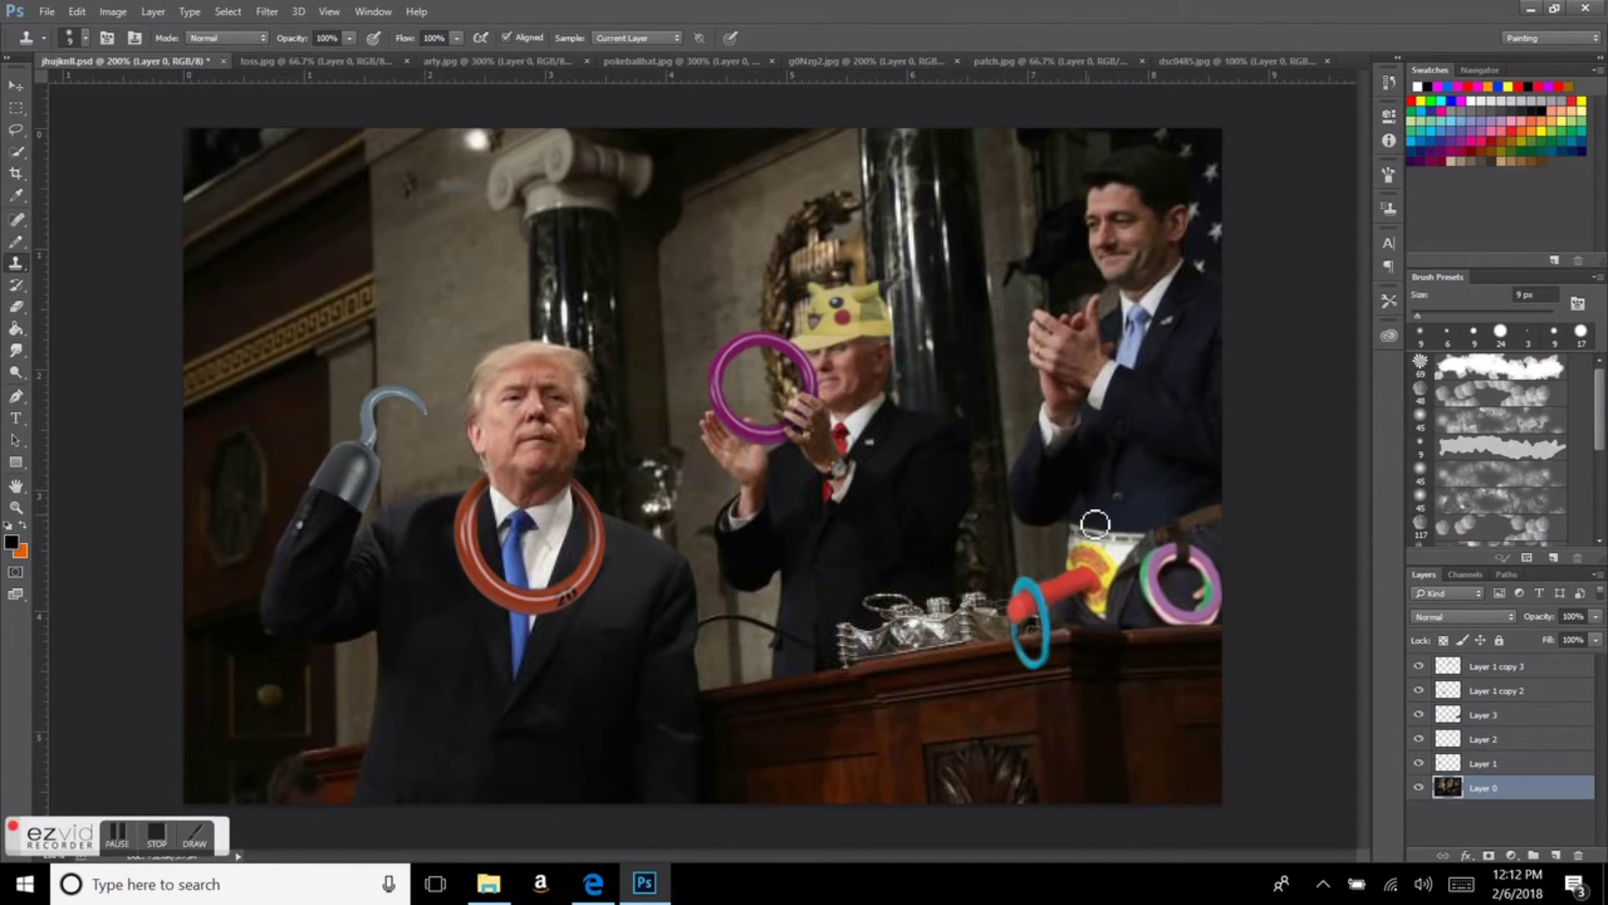
Step: Darken the ring-toss pieces to Brightness -52 and Contrast -13
left_click(113, 12)
left_click(385, 51)
left_click_drag(1149, 400, 1142, 270)
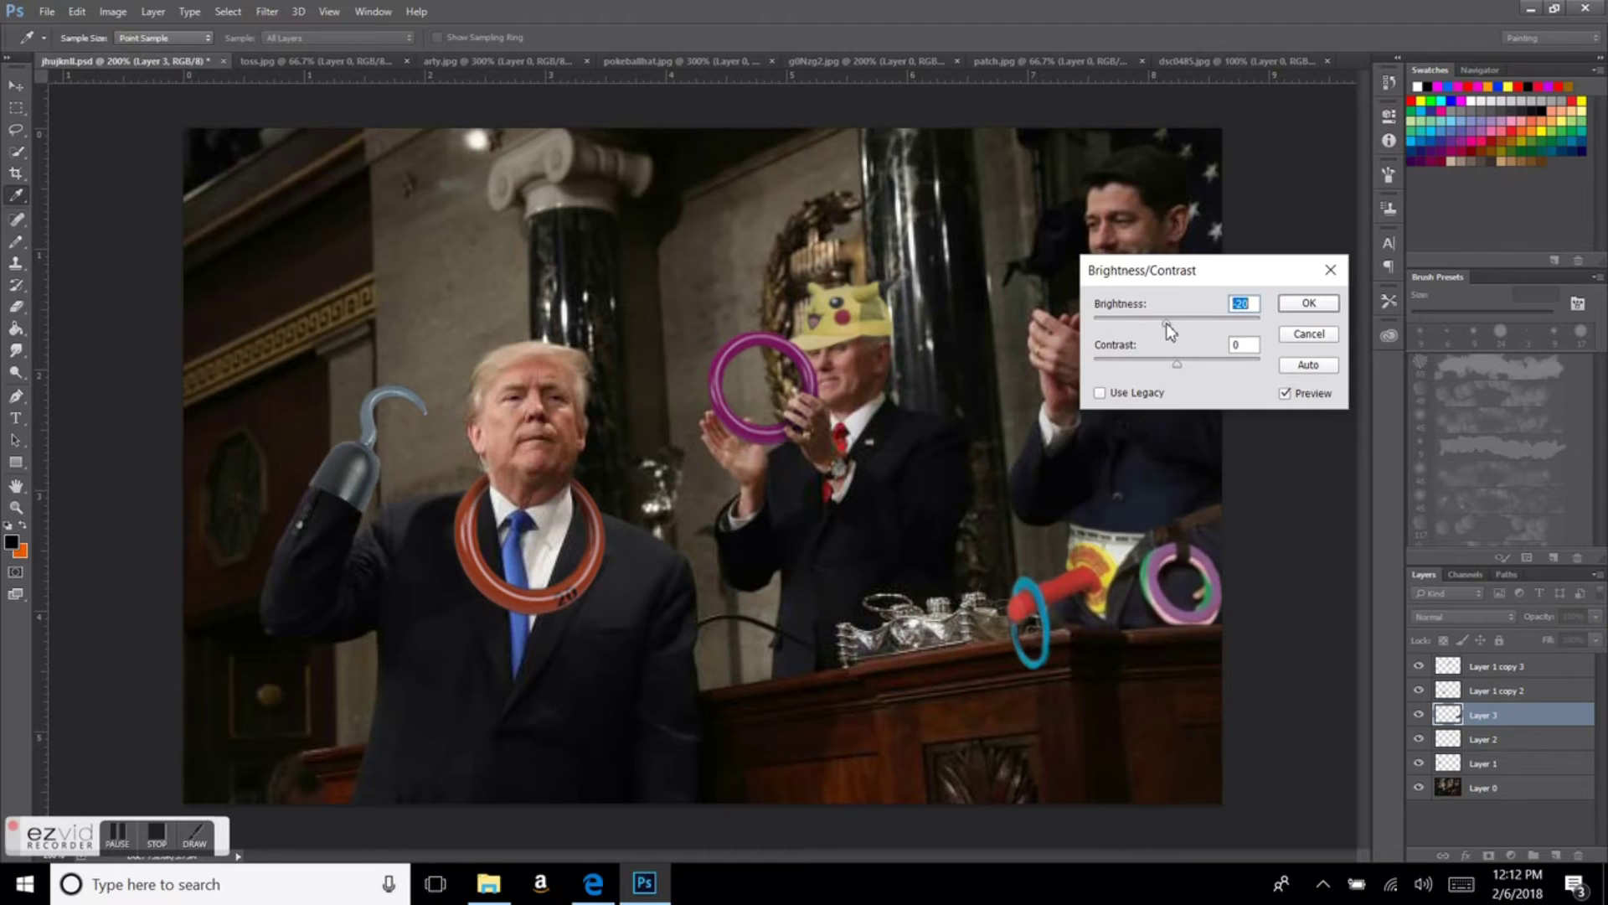
left_click_drag(1166, 324, 1148, 323)
left_click_drag(1128, 365, 1113, 371)
left_click_drag(1198, 272, 424, 149)
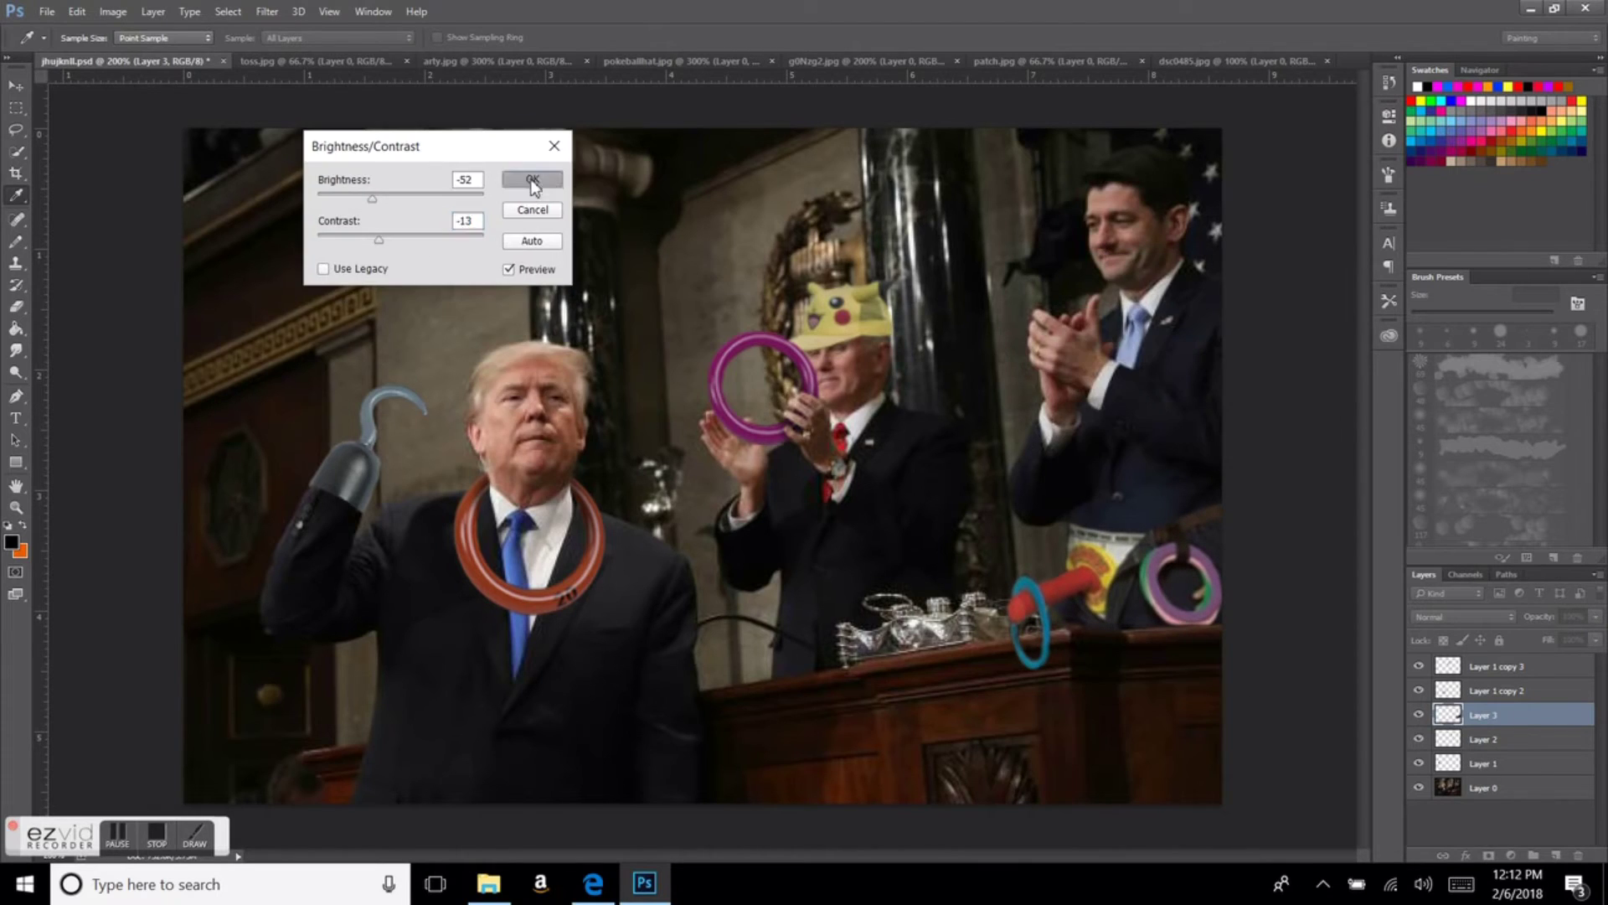
left_click(535, 179)
Step: Move on to patch.jpg with Quick Selection ready to cut out the eye patch
left_click(871, 61)
left_click(997, 61)
key("w")
scroll(829, 310, "up", 1)
scroll(837, 310, "up", 1)
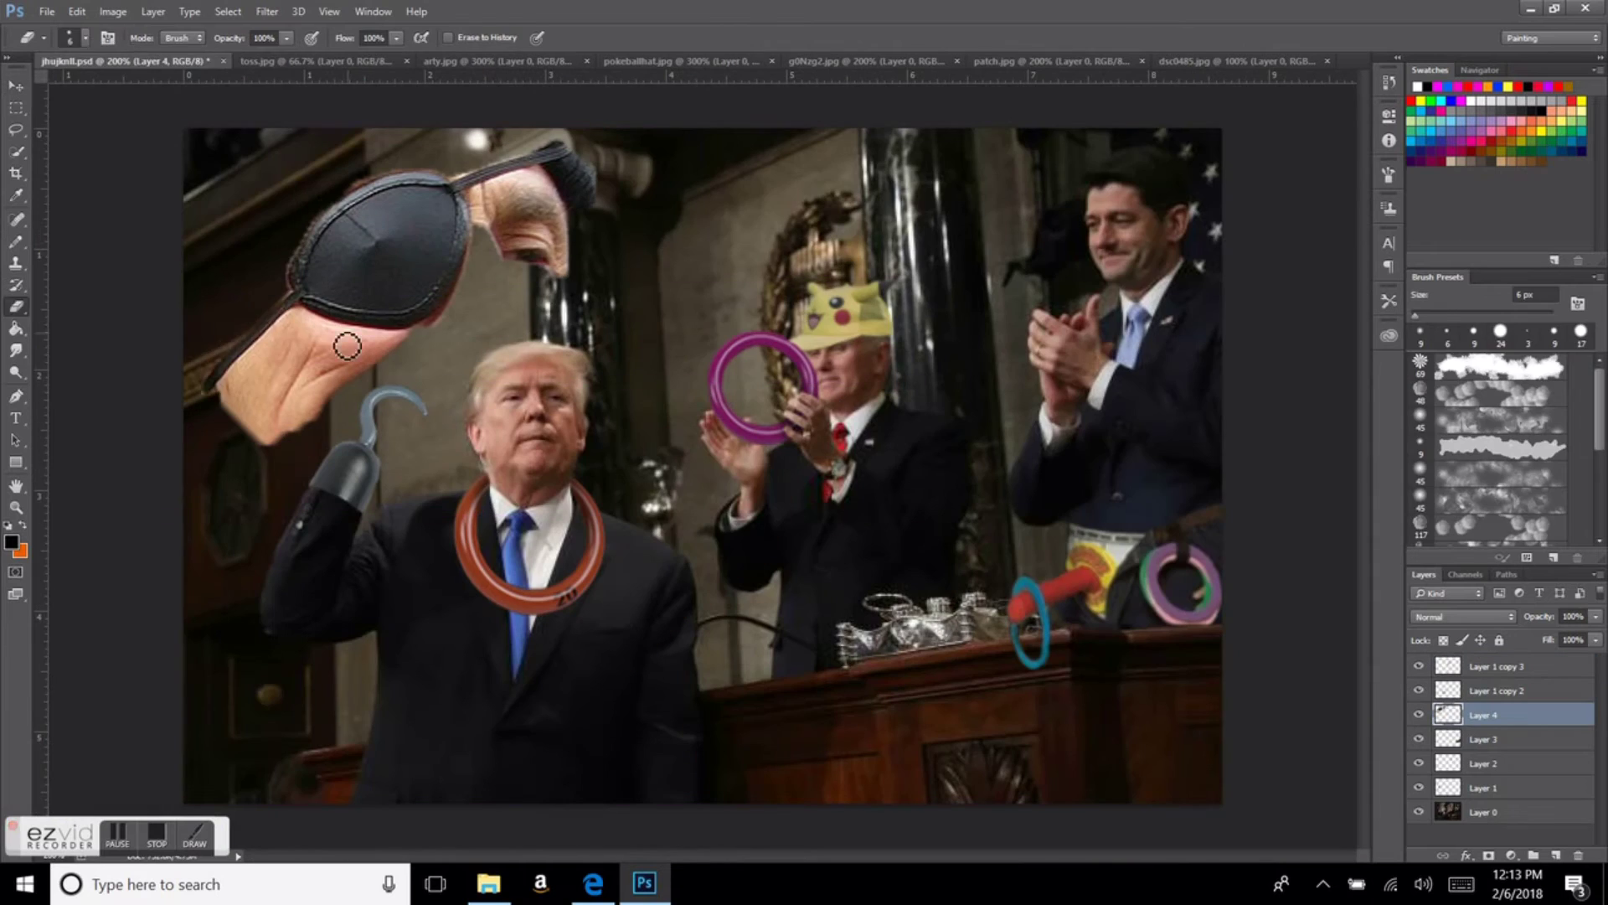
Step: Erase the skin around the eyepatch, then shrink the eraser to 7 px
left_click_drag(515, 235, 607, 157)
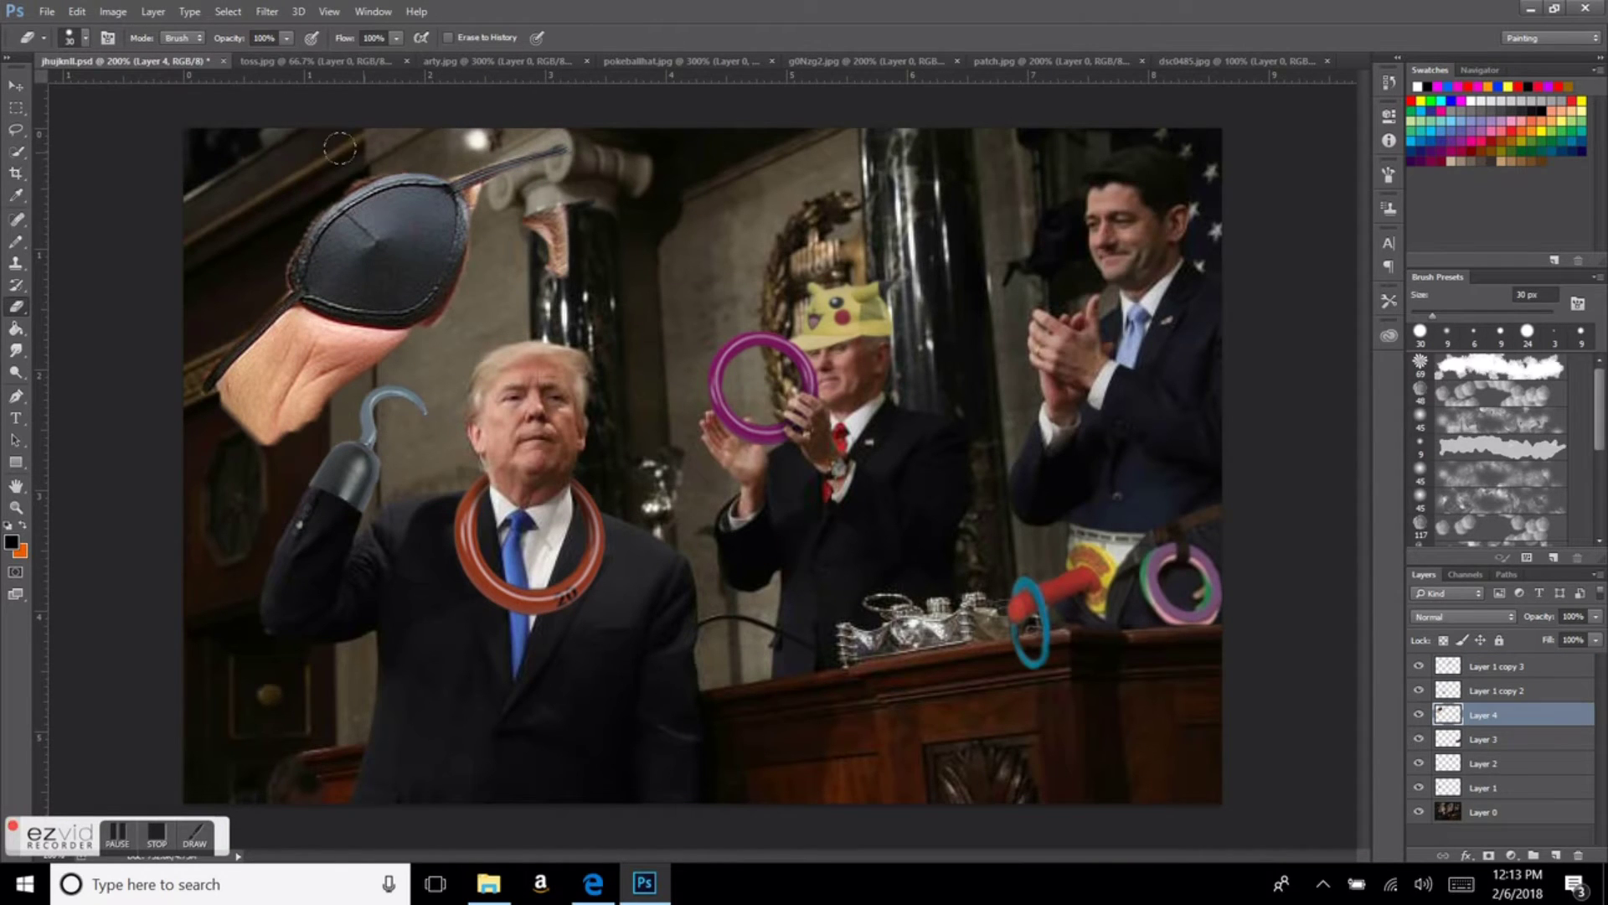
left_click_drag(271, 220, 304, 333)
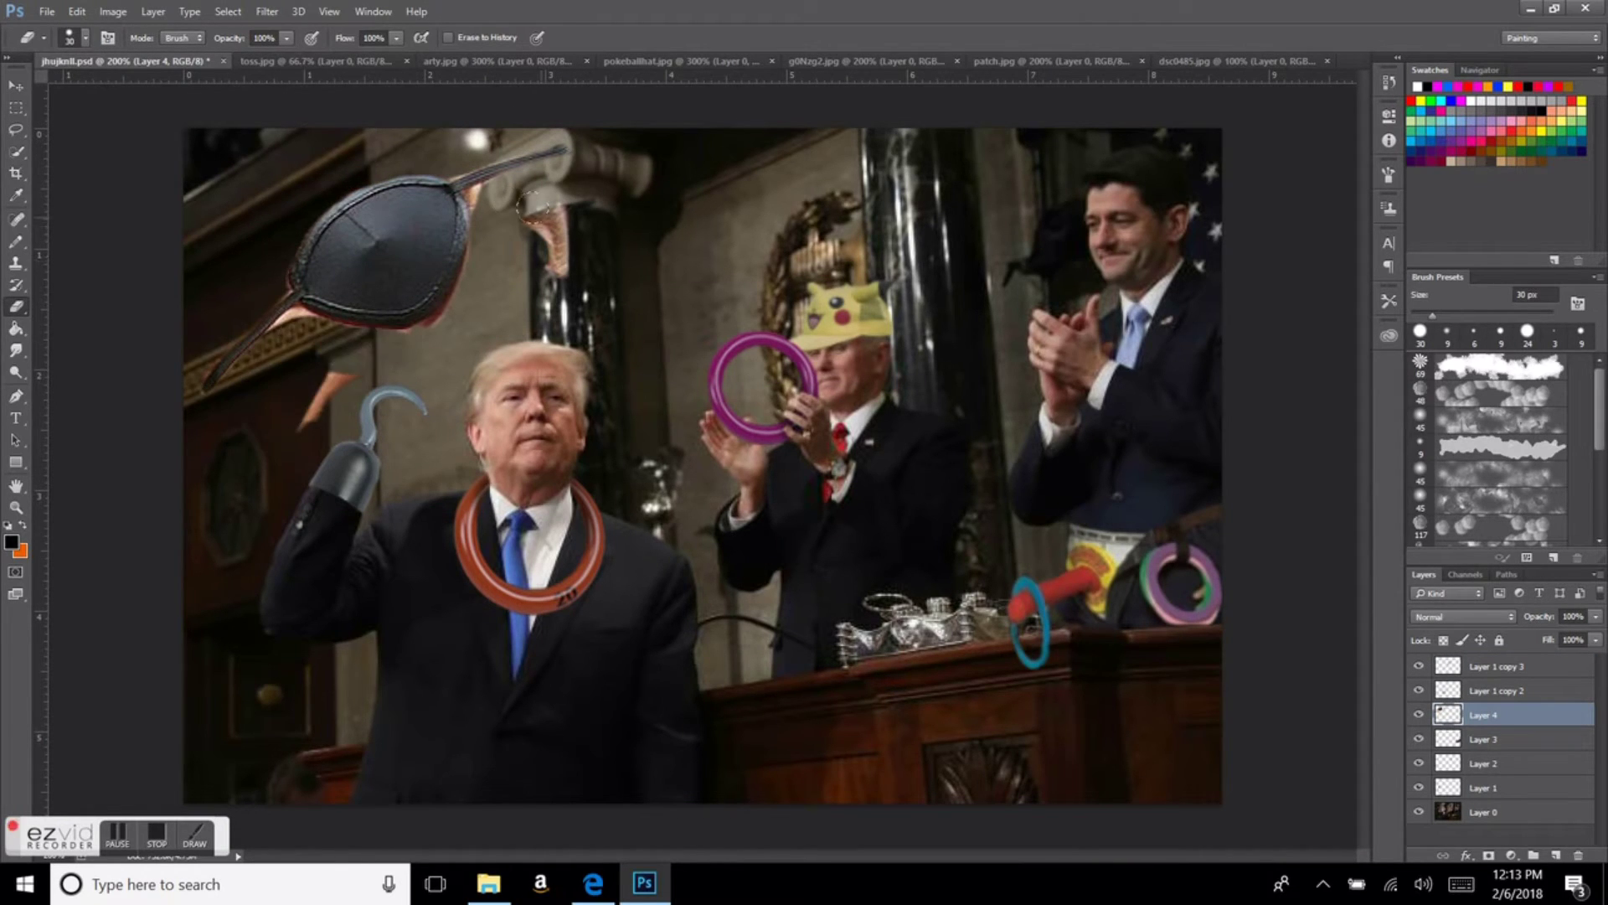
left_click(84, 38)
type("7")
key("Return")
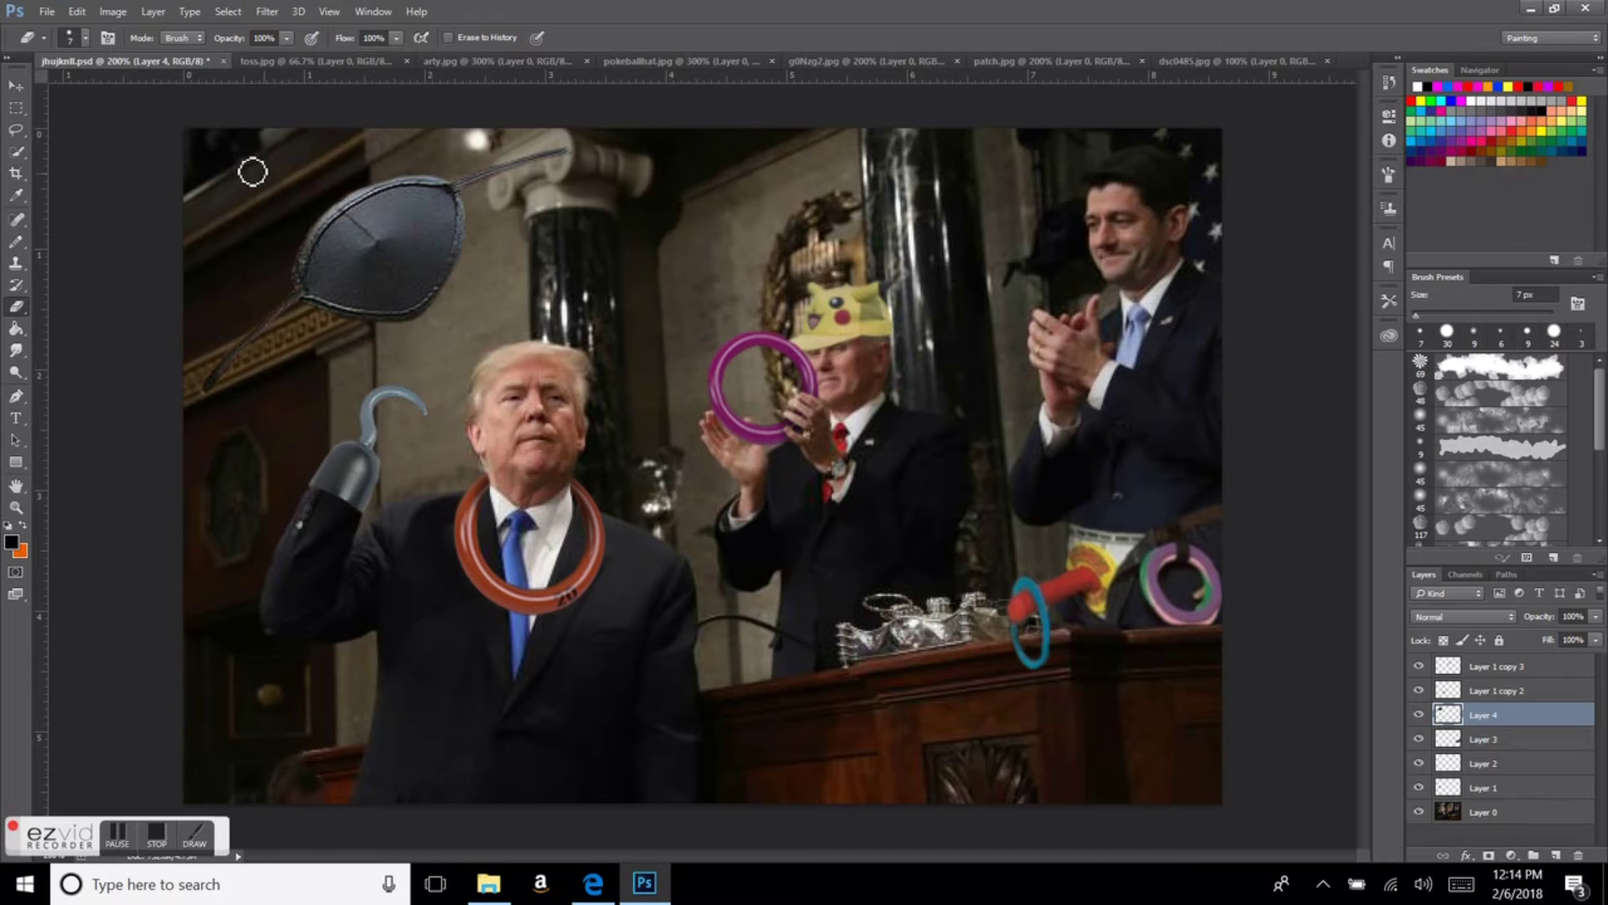
Step: Move the eyepatch onto the right man's eye, flip it horizontally, and scale it to fit
key("ctrl+t")
left_click_drag(377, 243, 1123, 301)
right_click(1047, 348)
left_click(1105, 617)
left_click_drag(1274, 233, 997, 419)
key("ctrl+plus")
key("ctrl+plus")
key("ctrl+plus")
left_click_drag(329, 612, 188, 728)
key("Return")
Step: Tilt the eyepatch to the head angle and nudge it into place over the eye
key("ctrl+t")
left_click_drag(950, 279, 920, 233)
left_click_drag(715, 373, 725, 383)
key("Return")
left_click(16, 307)
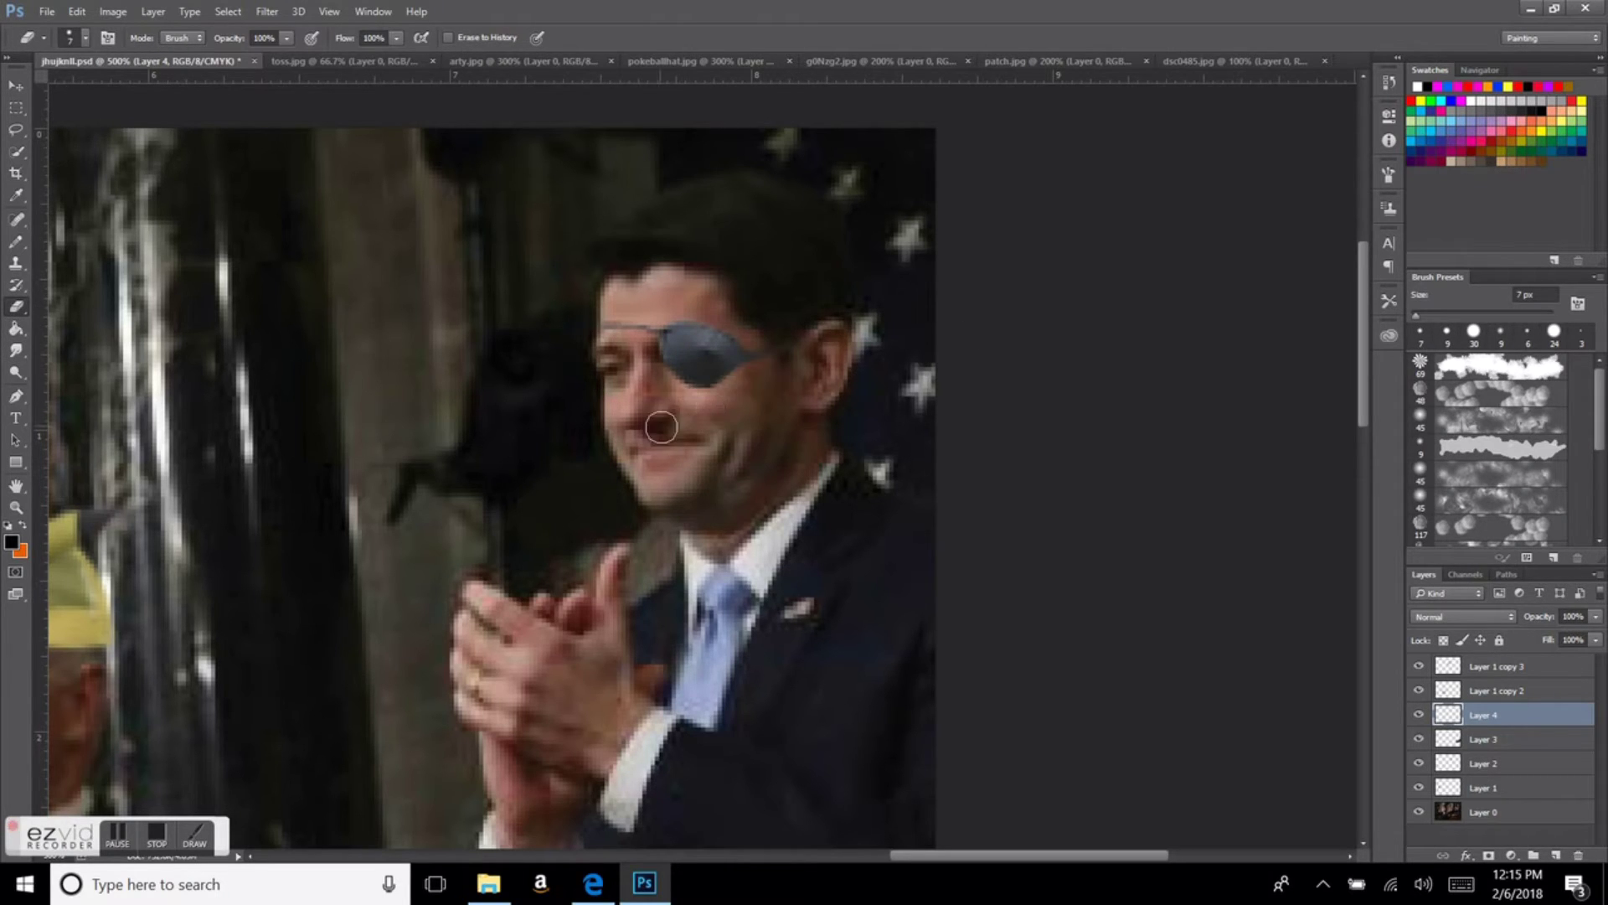
Step: Darken the eyepatch with Brightness -61 and save the composite
left_click(113, 12)
left_click(385, 61)
left_click_drag(1010, 362, 985, 367)
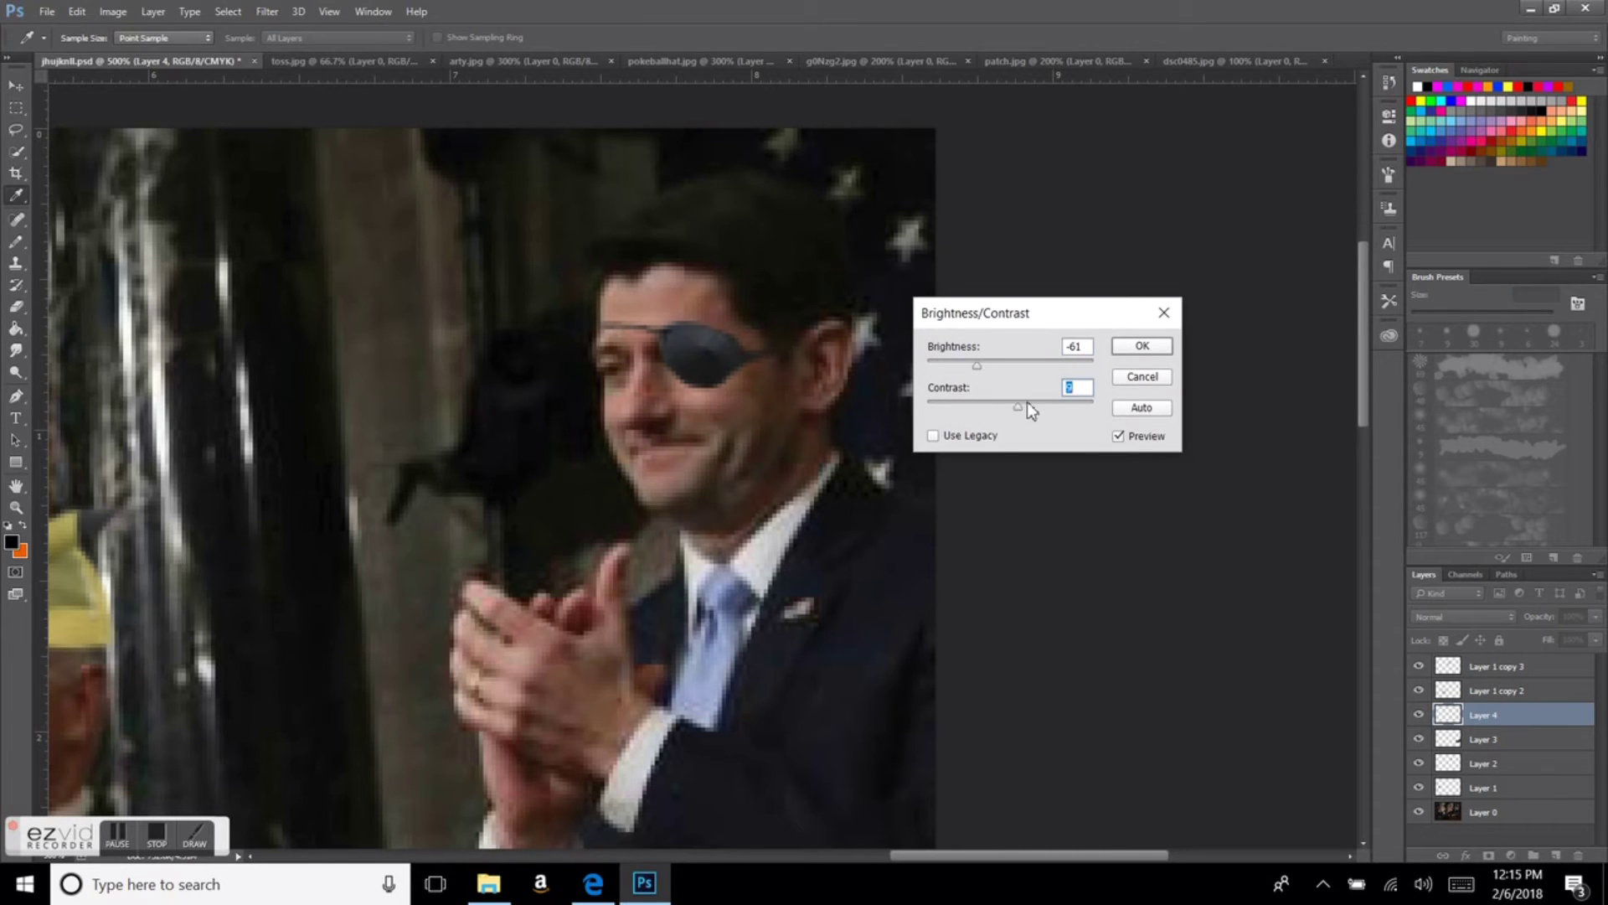
left_click(1142, 346)
key("ctrl+minus")
key("ctrl+minus")
key("ctrl+minus")
key("v")
key("ctrl+s")
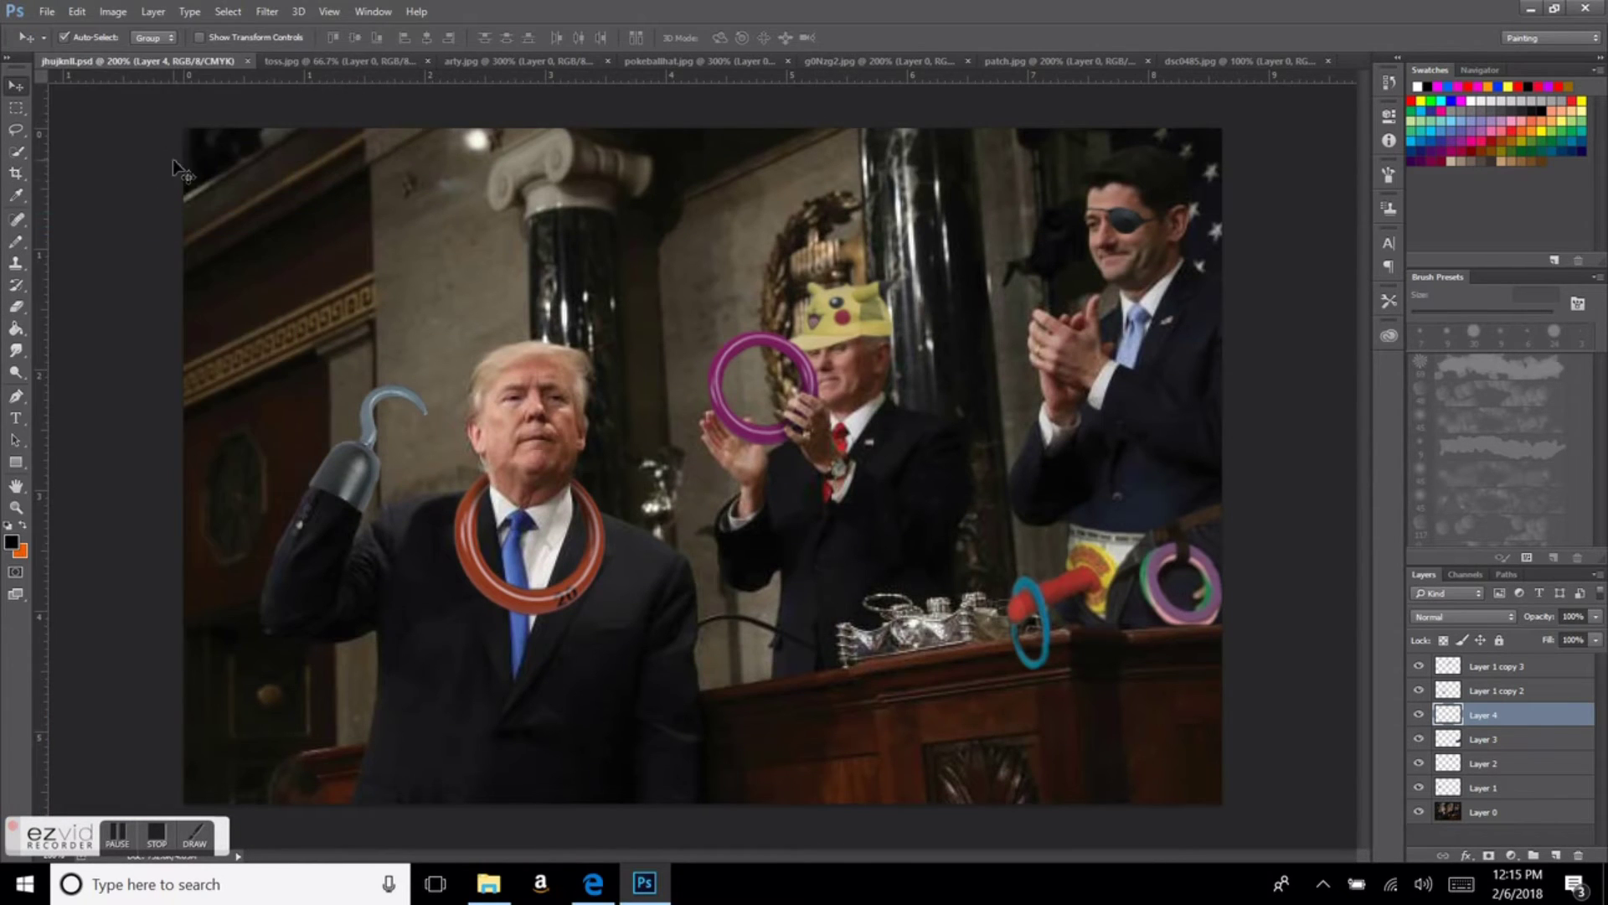
Step: Quick Select the parrot in dsc0485.jpg and copy it onto the front man's shoulder
left_click(46, 12)
left_click(1239, 61)
key("w")
key("ctrl+plus")
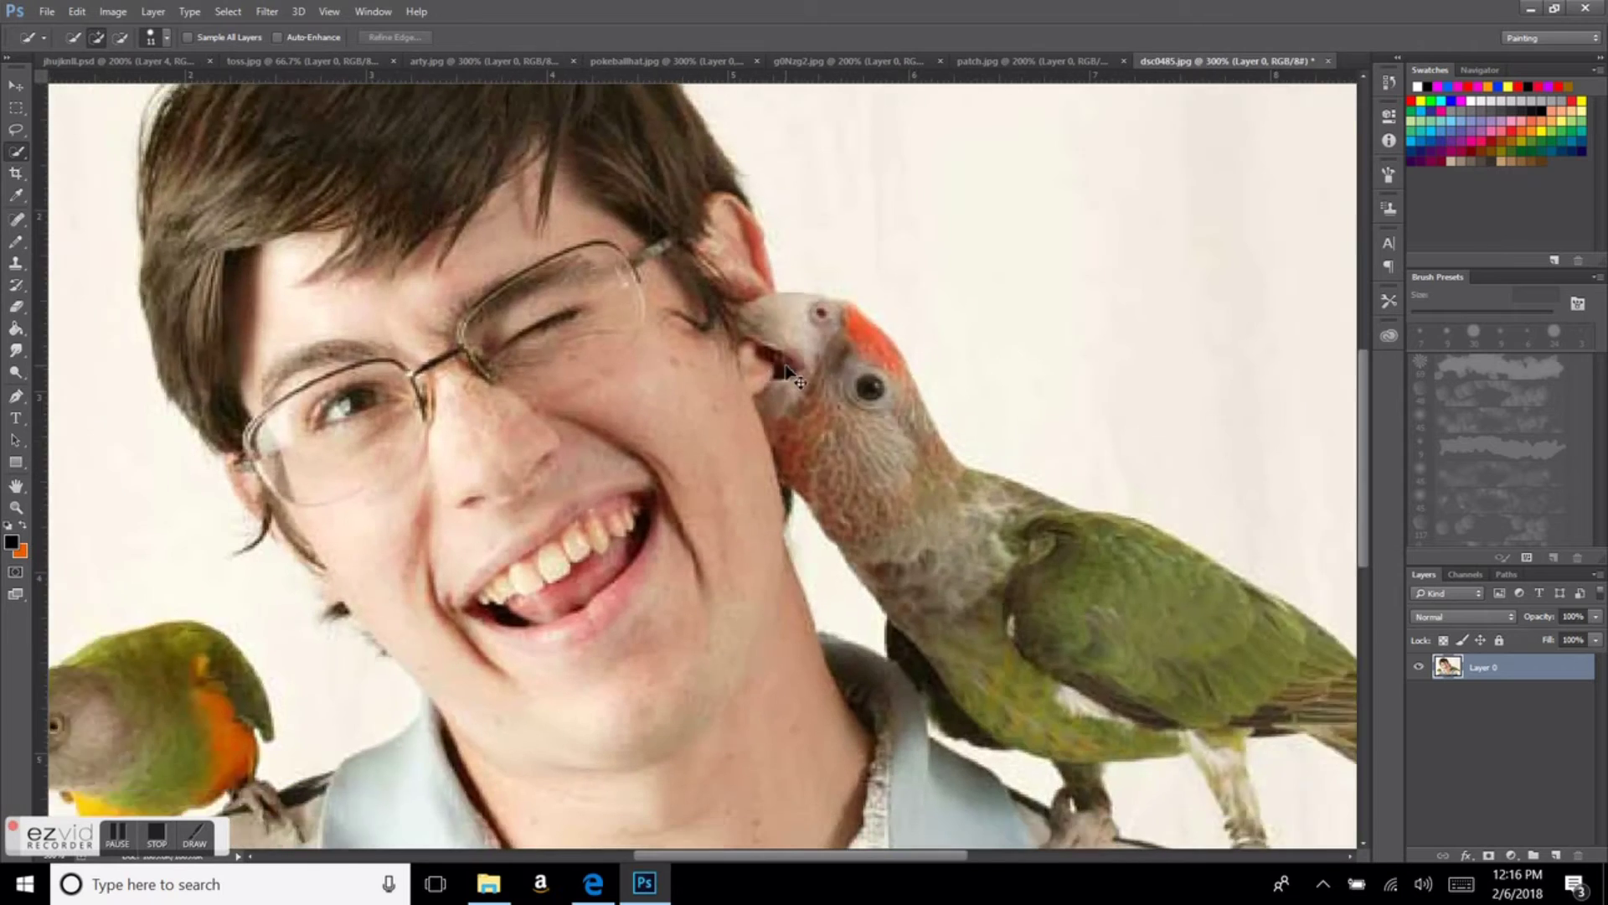
left_click_drag(796, 402, 745, 354)
scroll(744, 335, "down", 2)
key("ctrl+alt+z")
key("ctrl+alt+z")
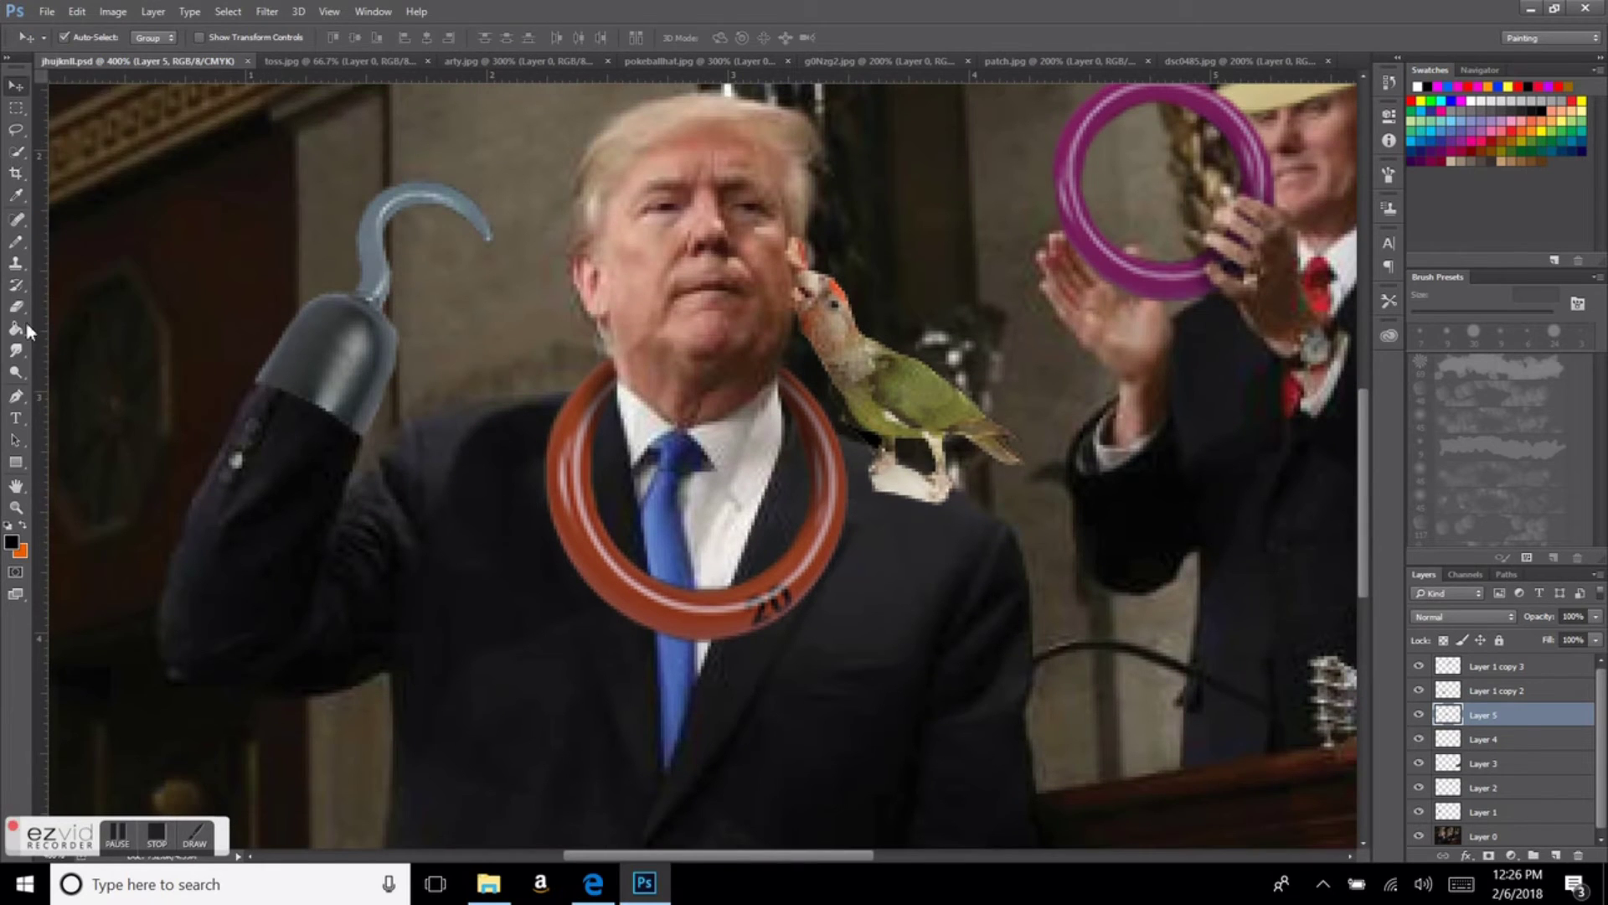
left_click(16, 306)
left_click(71, 37)
Step: Erase the white patch under the parrot's feet with a 4 px eraser and adjust its saturation
double_click(93, 85)
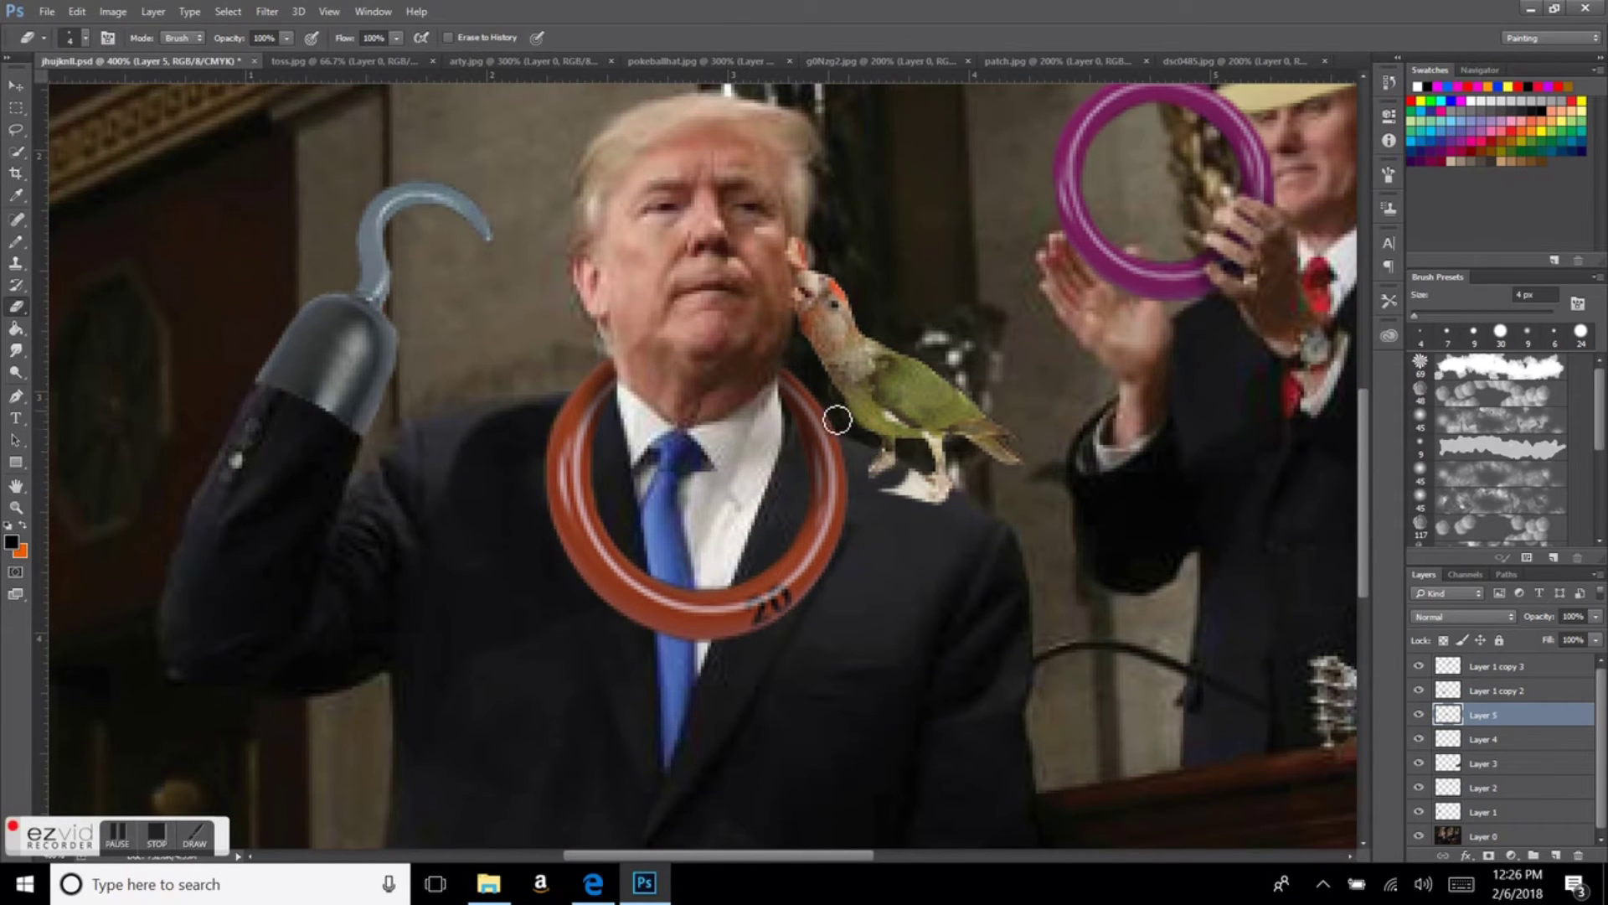
left_click_drag(925, 483, 894, 500)
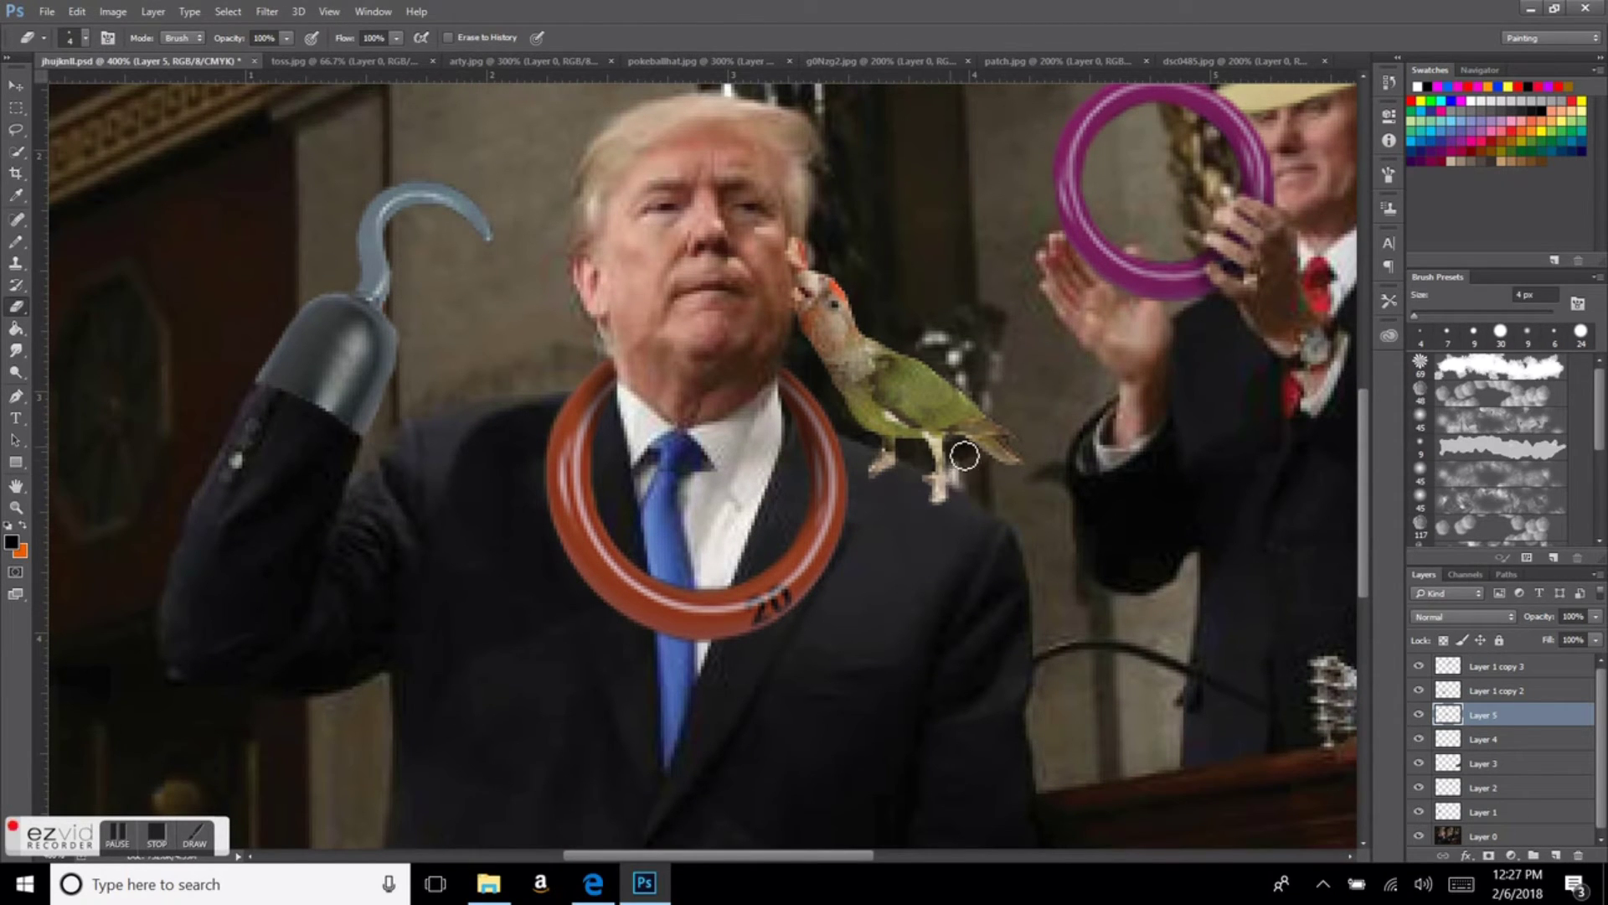
left_click(17, 353)
left_click(266, 11)
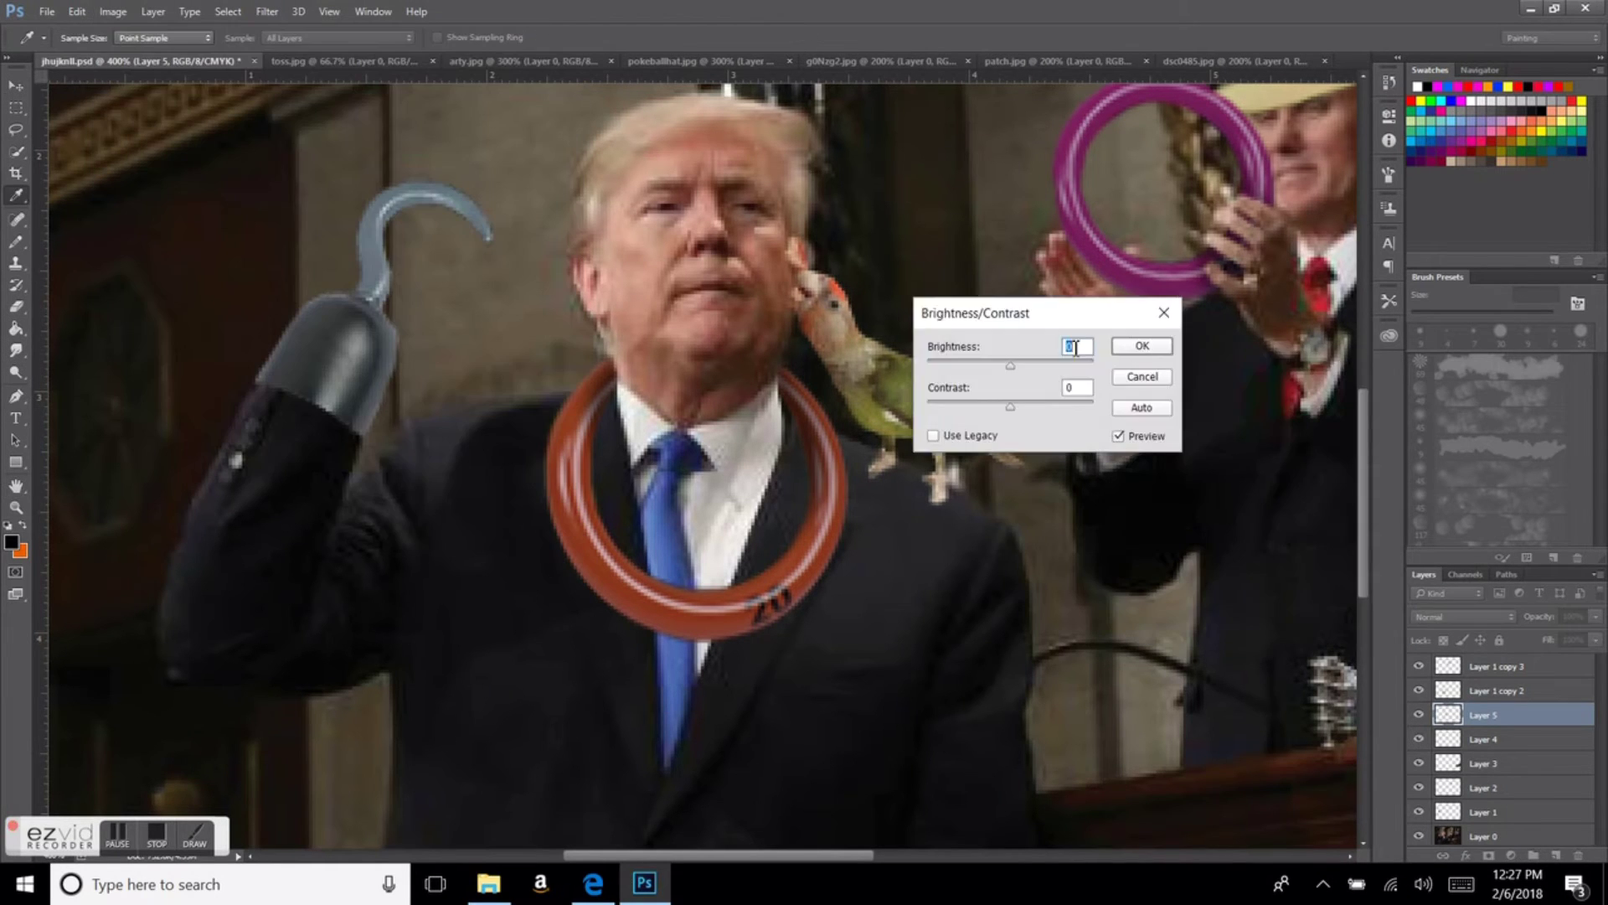
key("ctrl+u")
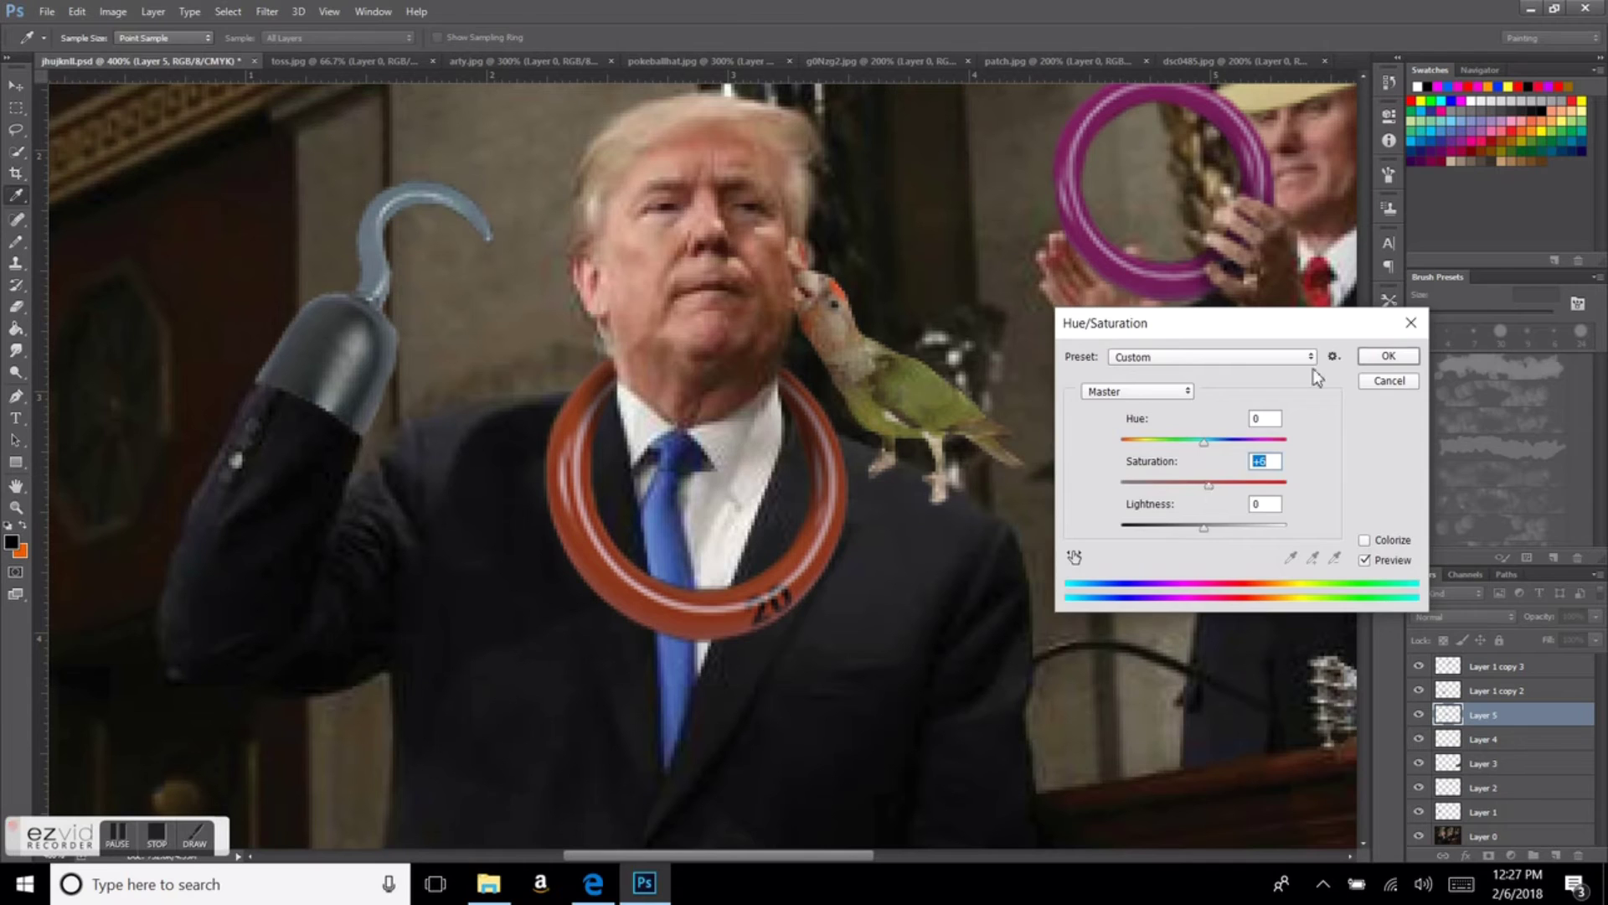
key("Escape")
Step: Touch up the parrot's edges with clone, eraser and a 9 px smudge brush
key("s")
scroll(934, 457, "up", 2)
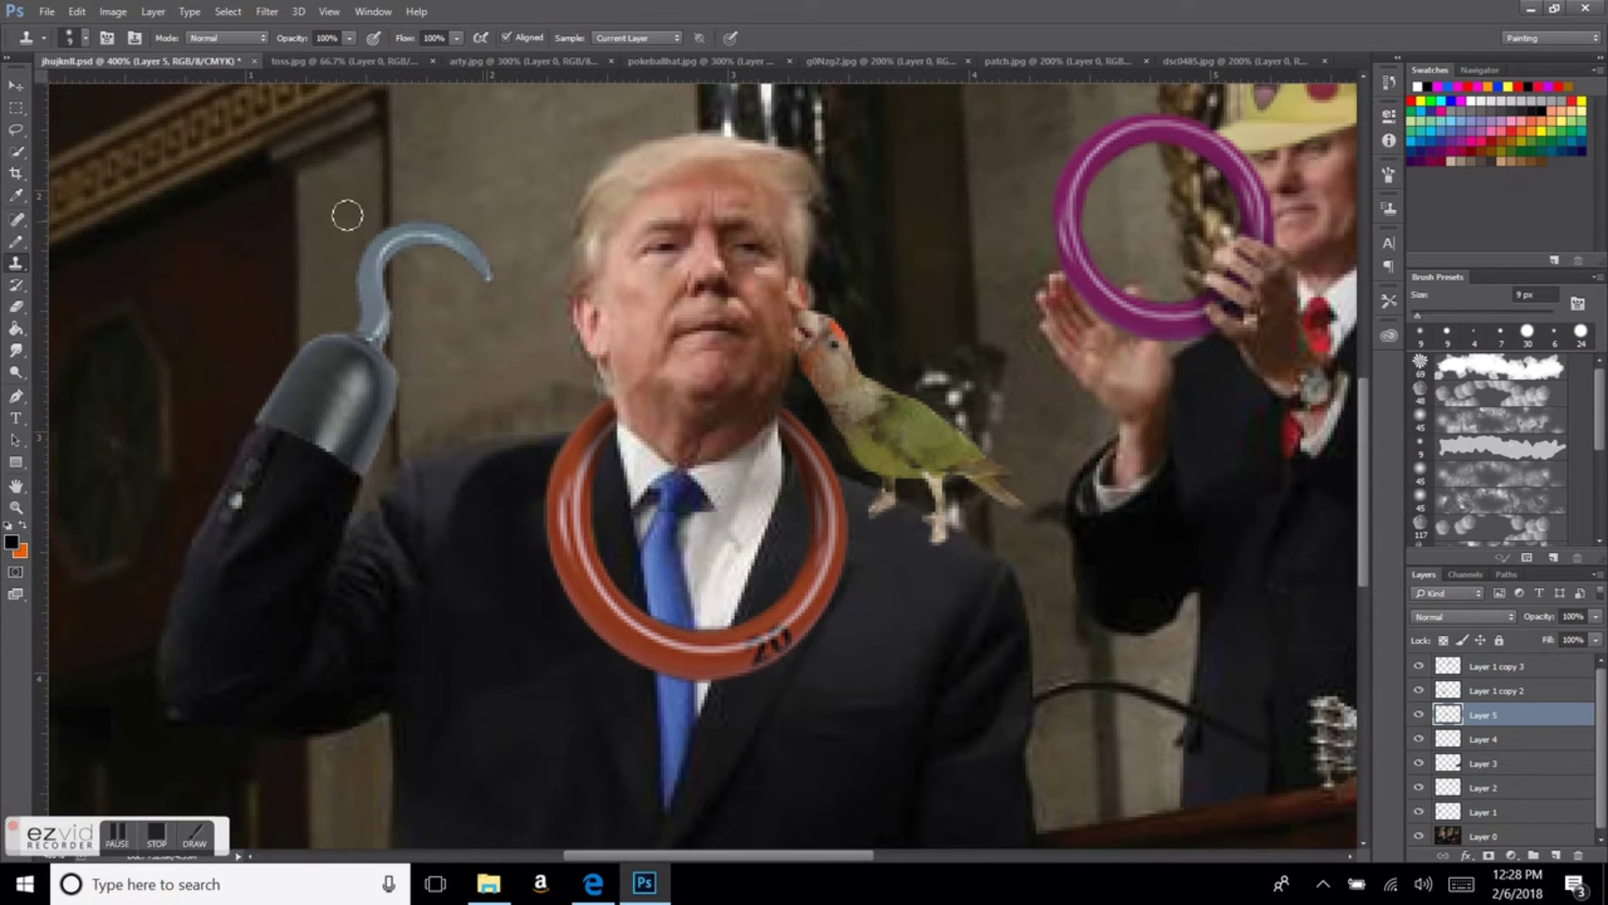
key("e")
key("r")
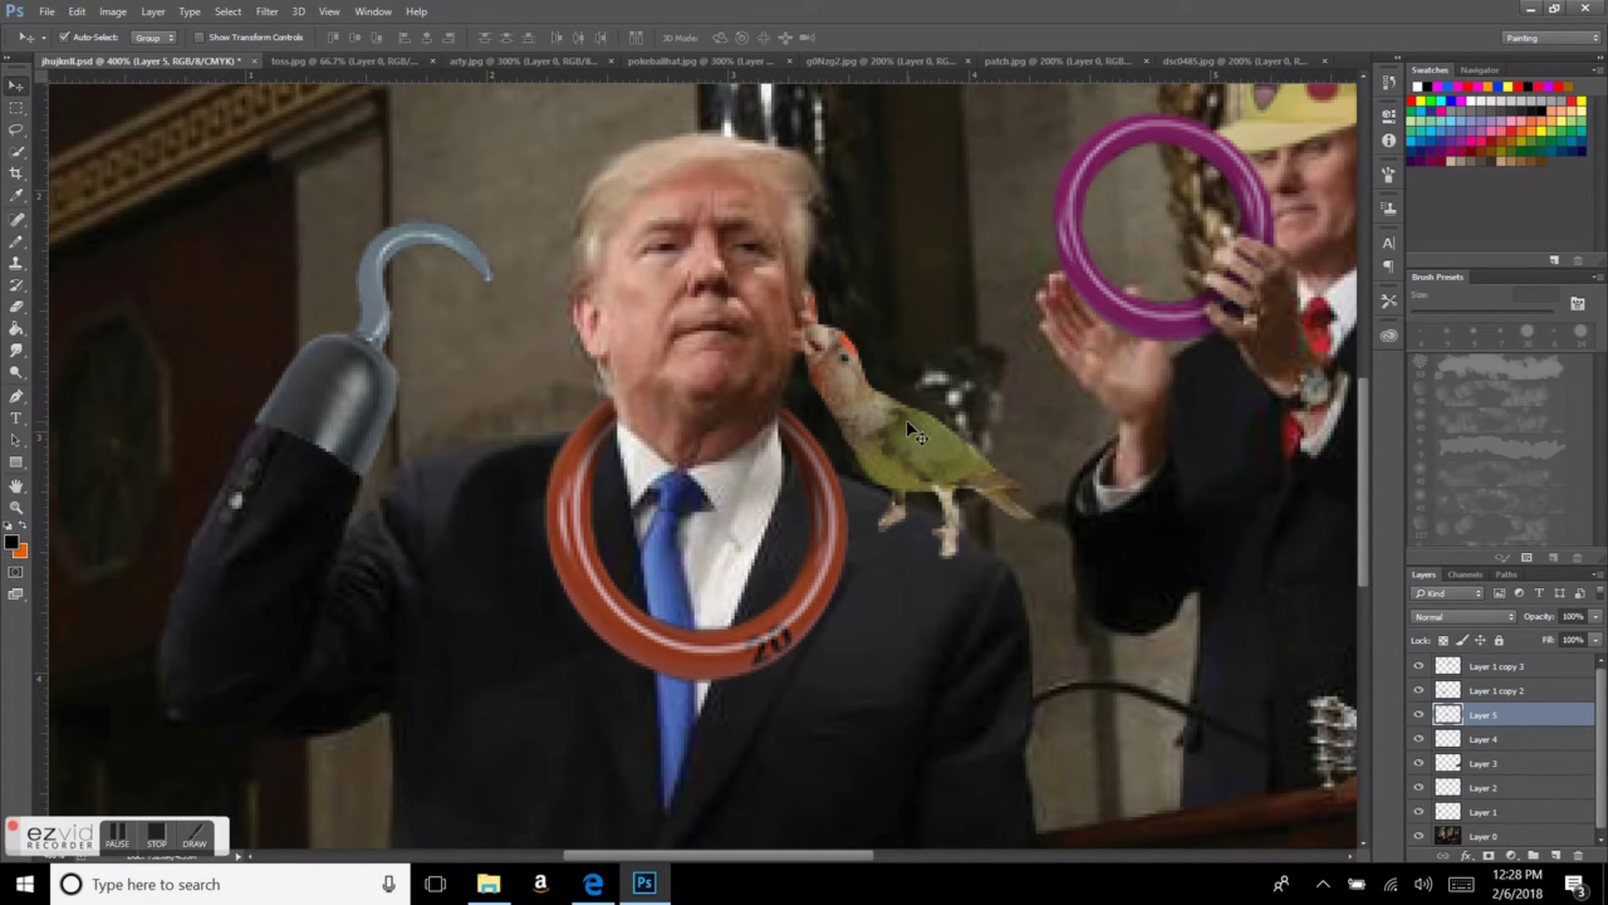
key("shift+r")
scroll(1228, 435, "up", 3)
scroll(926, 567, "down", 4)
key("e")
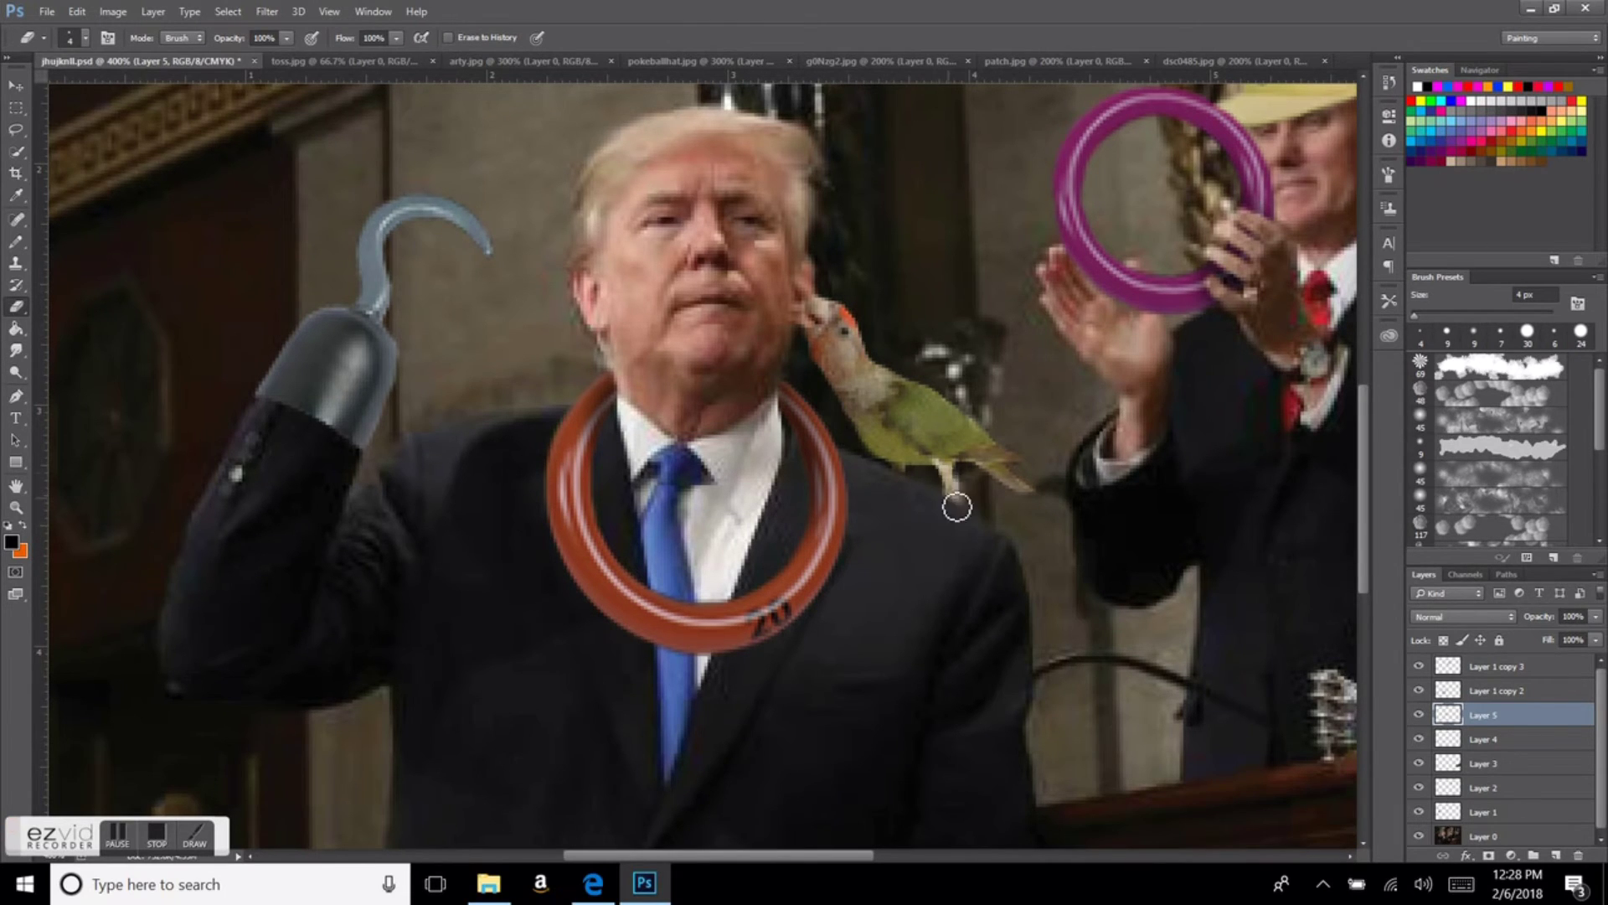
Step: Quick Select one of the parrot's claws in dsc0485.jpg
key("ctrl+shift+Tab")
key("w")
right_click(988, 460)
left_click(1062, 474)
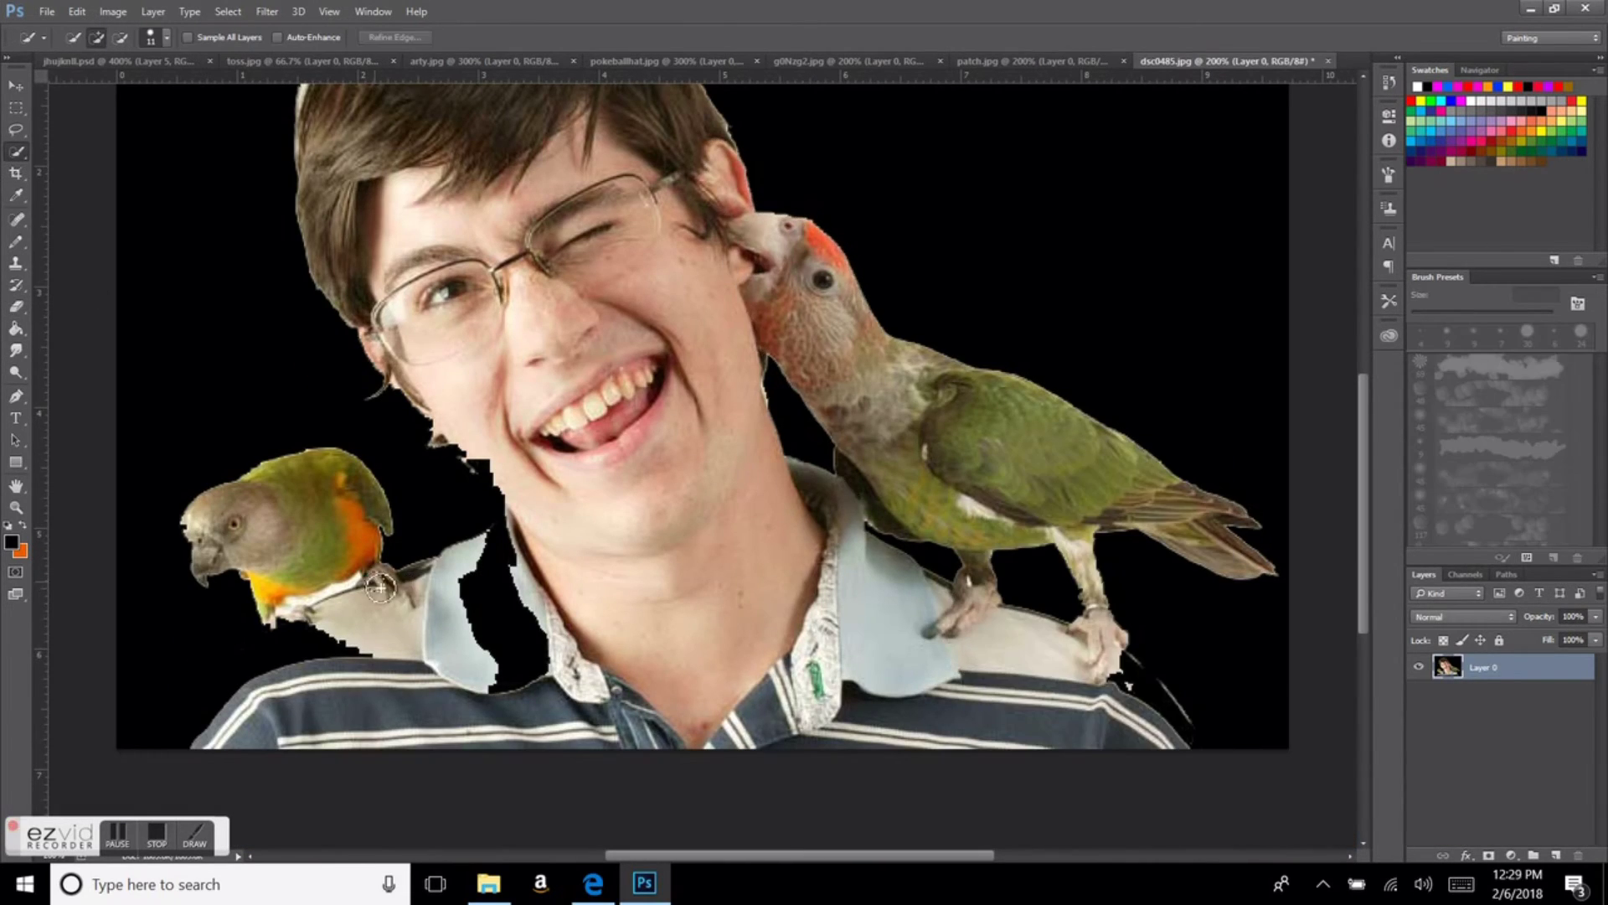
Step: Paste the claw piece and erase the shirt scraps around it with a 24 px eraser
key("e")
key("ctrl+Tab")
left_click(84, 38)
type("24")
key("Return")
left_click_drag(393, 276, 302, 377)
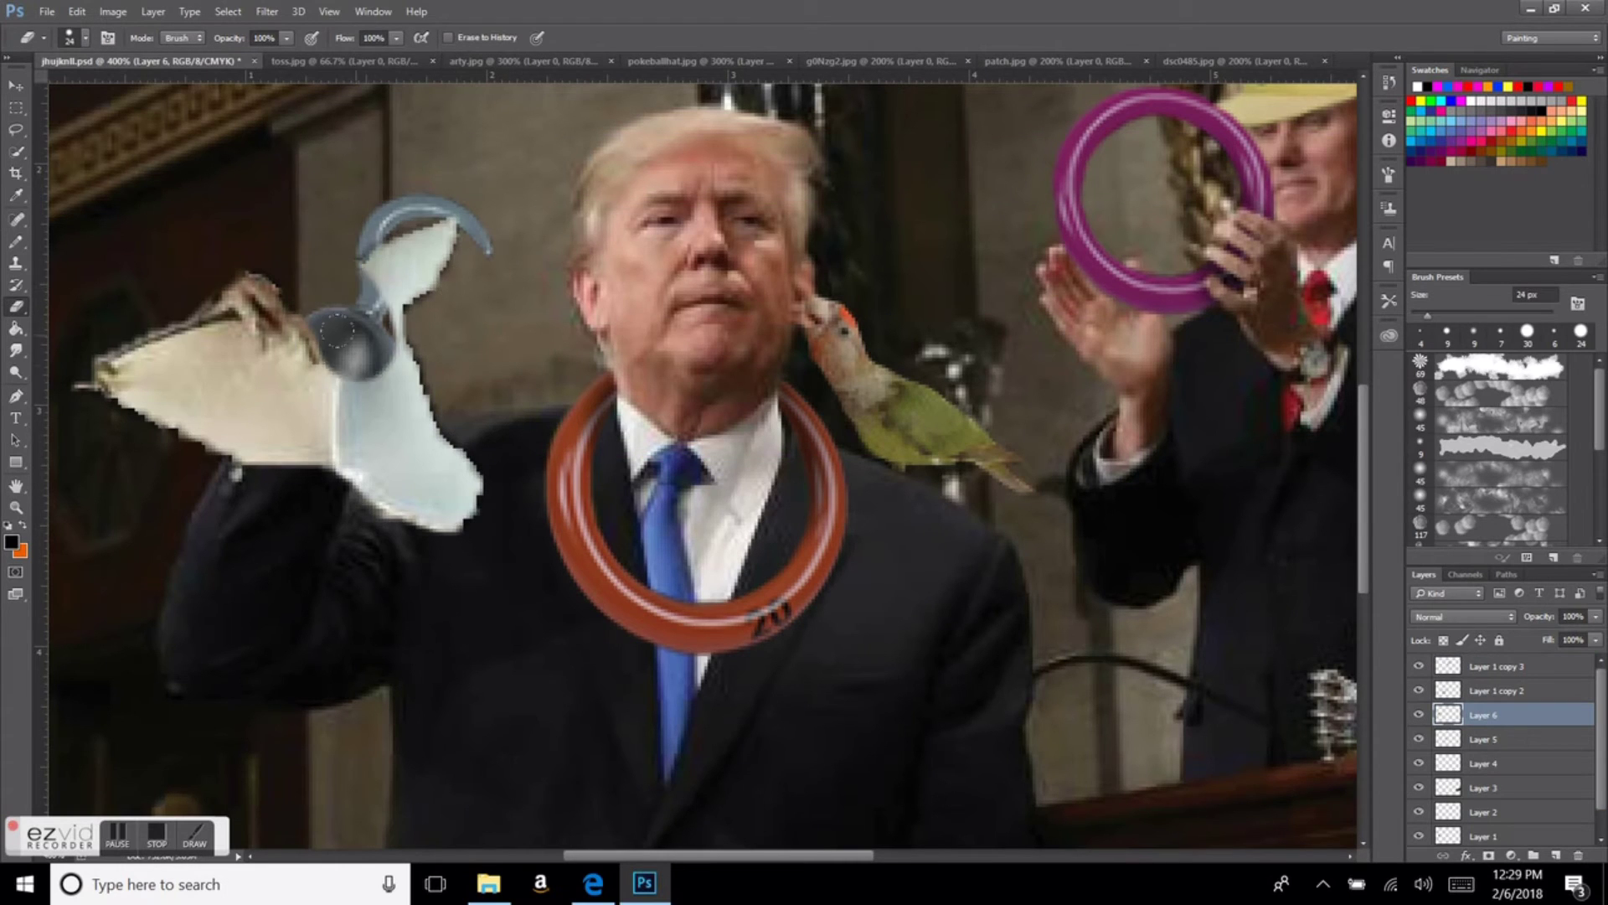
left_click_drag(469, 251, 352, 503)
left_click_drag(319, 352, 252, 503)
Step: Erase the claw's fine detail near the hook base with a 4 px eraser
left_click(84, 38)
key("Return")
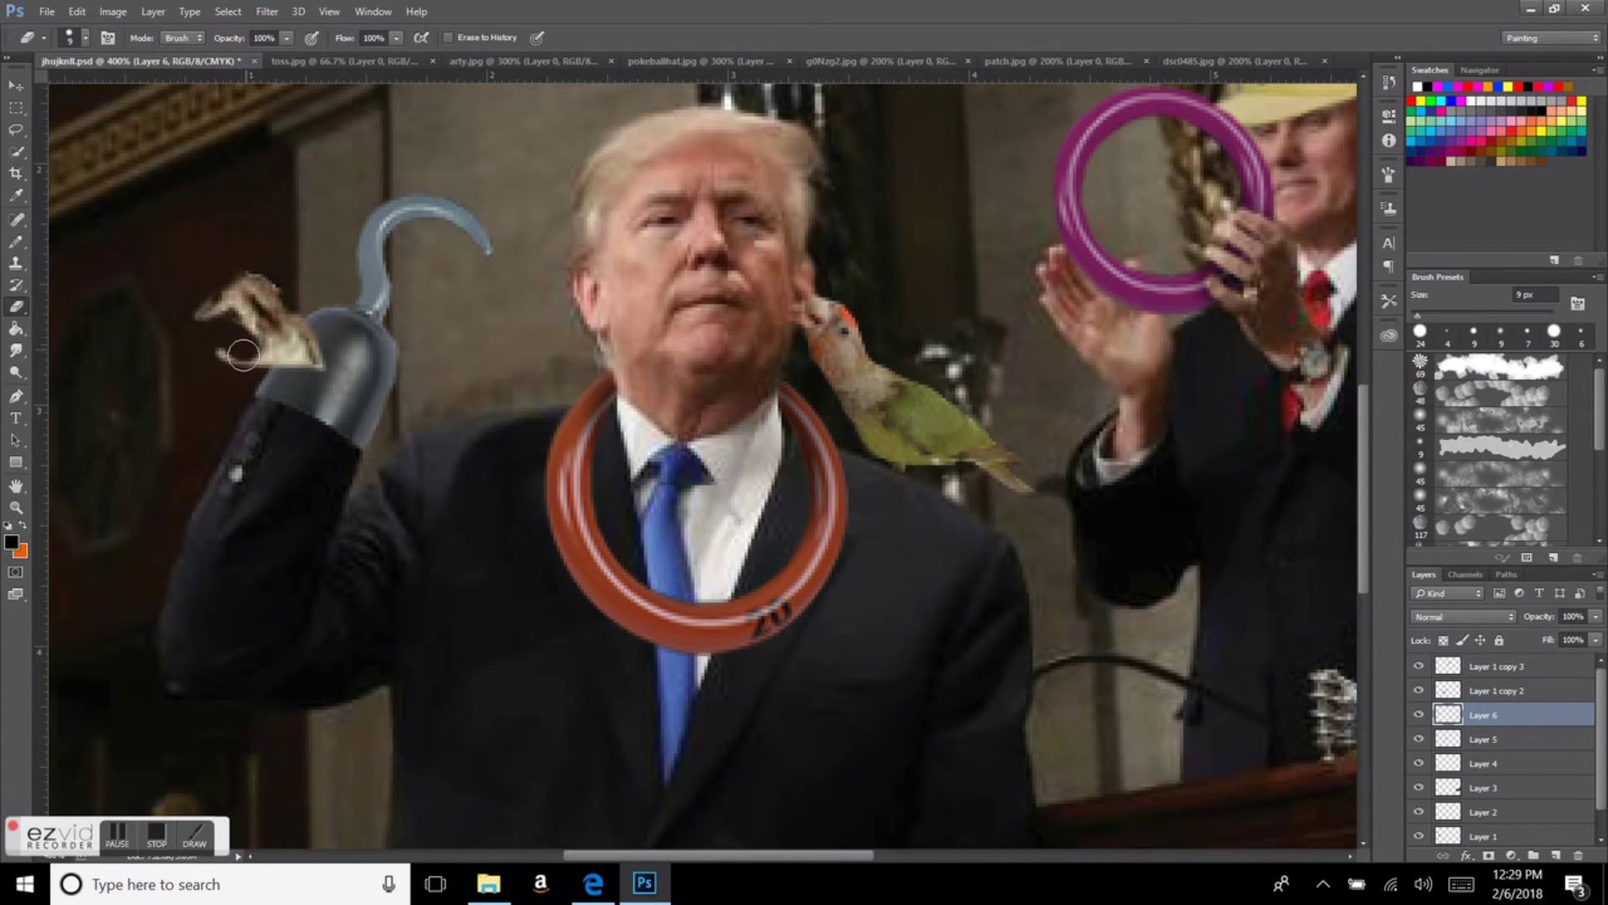
left_click(84, 38)
type("4")
key("Return")
left_click_drag(268, 355, 295, 378)
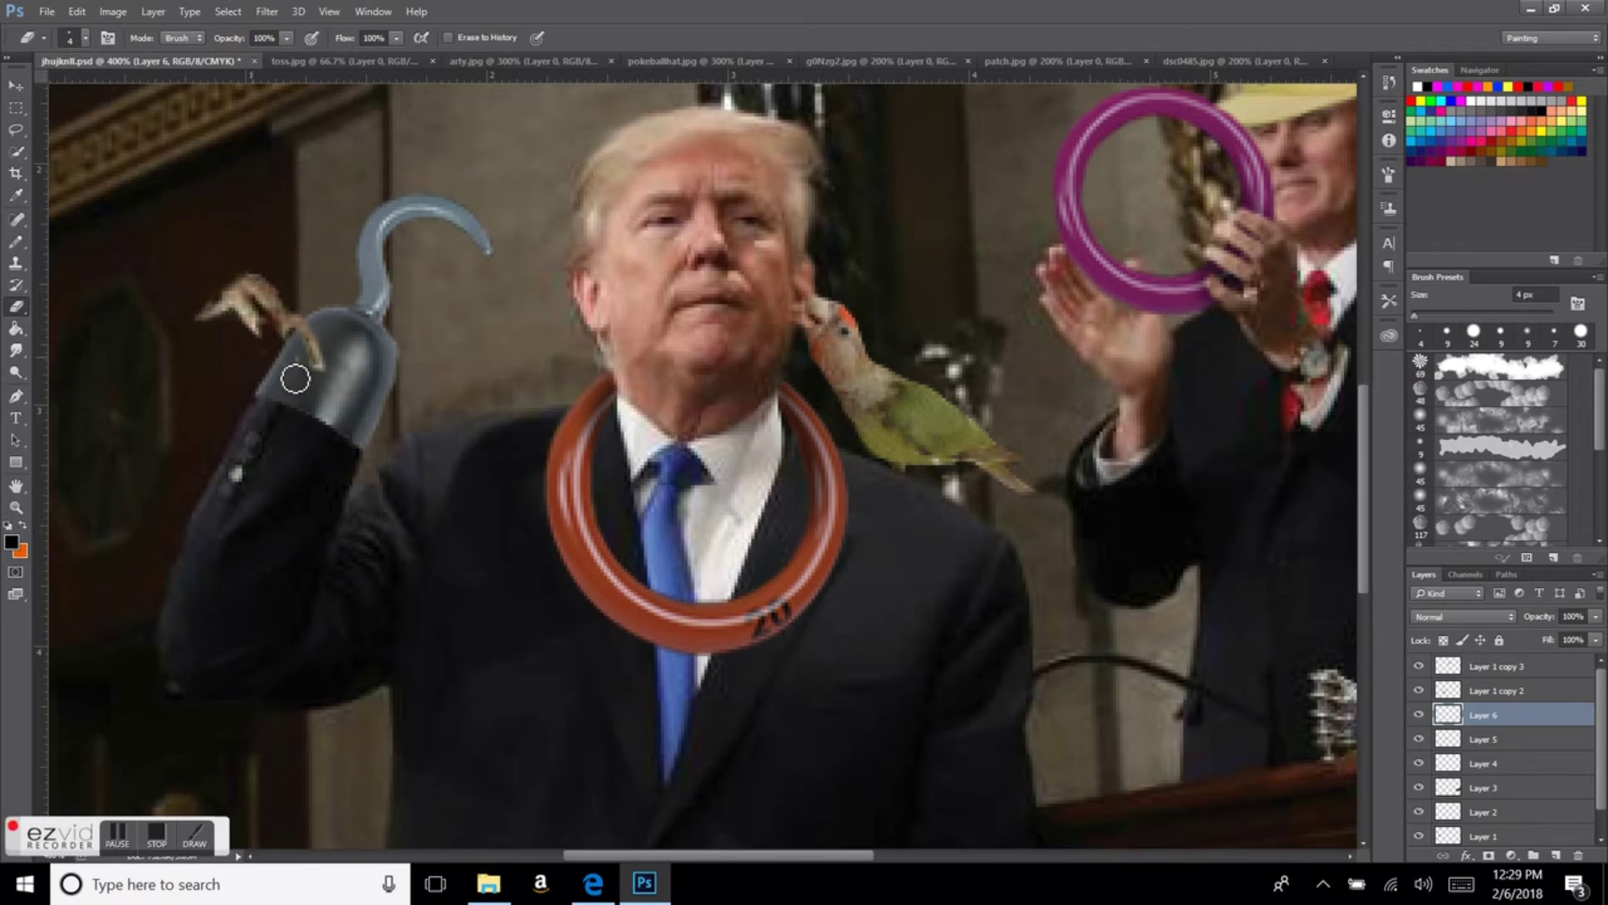
Step: Move the claw under the shoulder parrot and scale it to fit
left_click_drag(216, 333, 951, 502)
key("ctrl+t")
left_click_drag(897, 646, 934, 516)
key("Return")
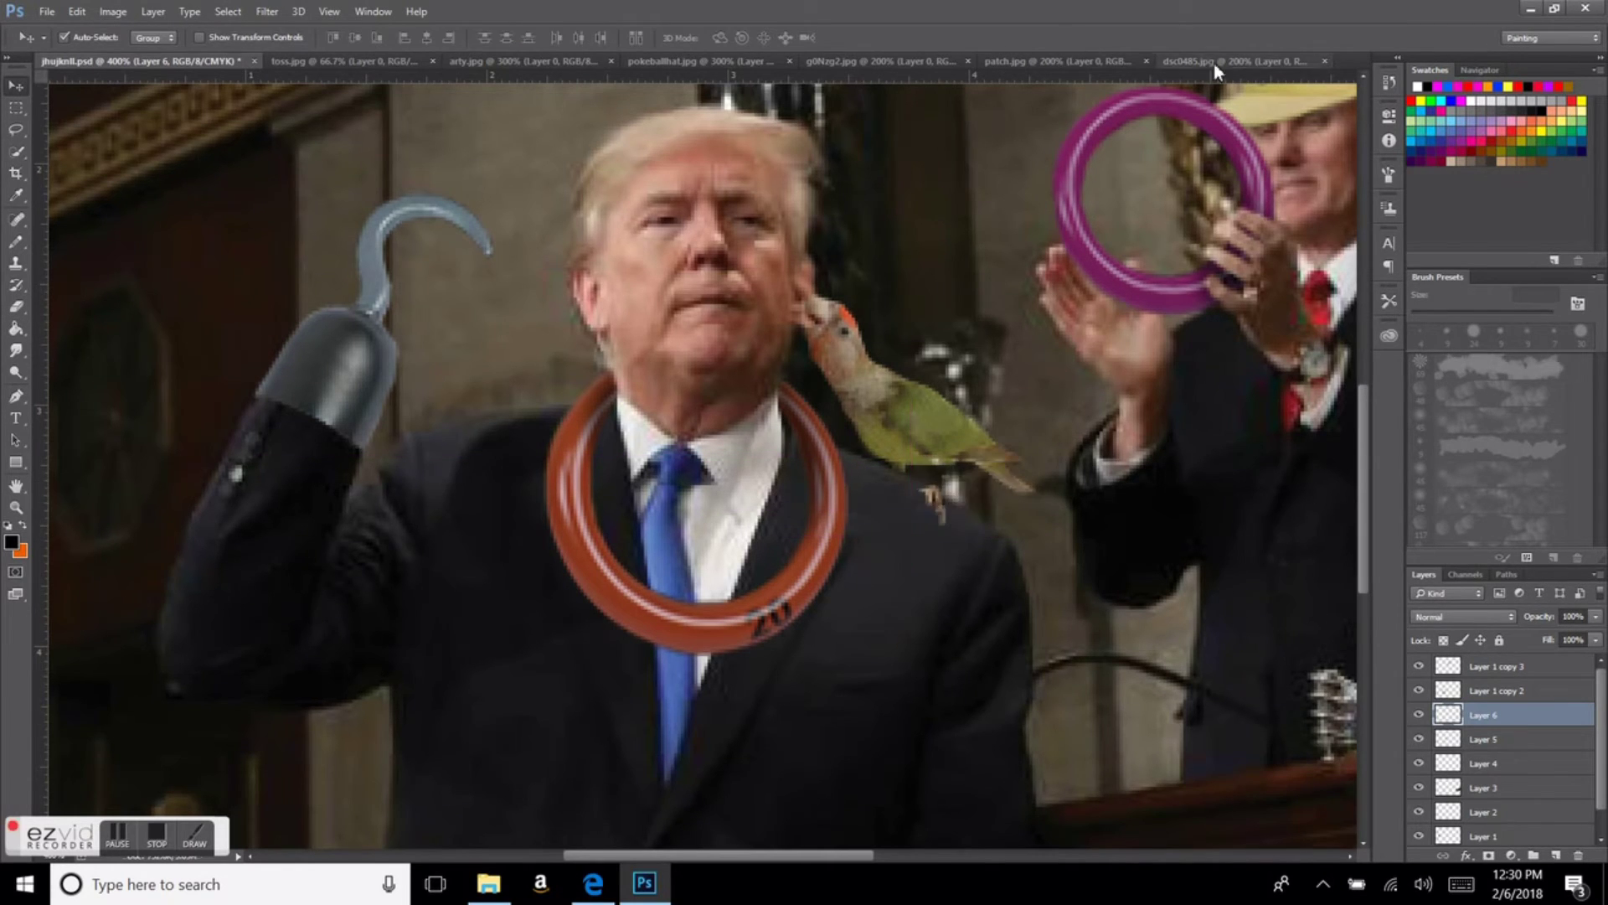
Step: Drag the parrot's leg from dsc0485.jpg into the composite
left_click(1215, 61)
right_click(381, 276)
key("Escape")
mouse_move(1085, 662)
left_mouse_down()
mouse_move(139, 84)
mouse_move(938, 457)
left_mouse_up()
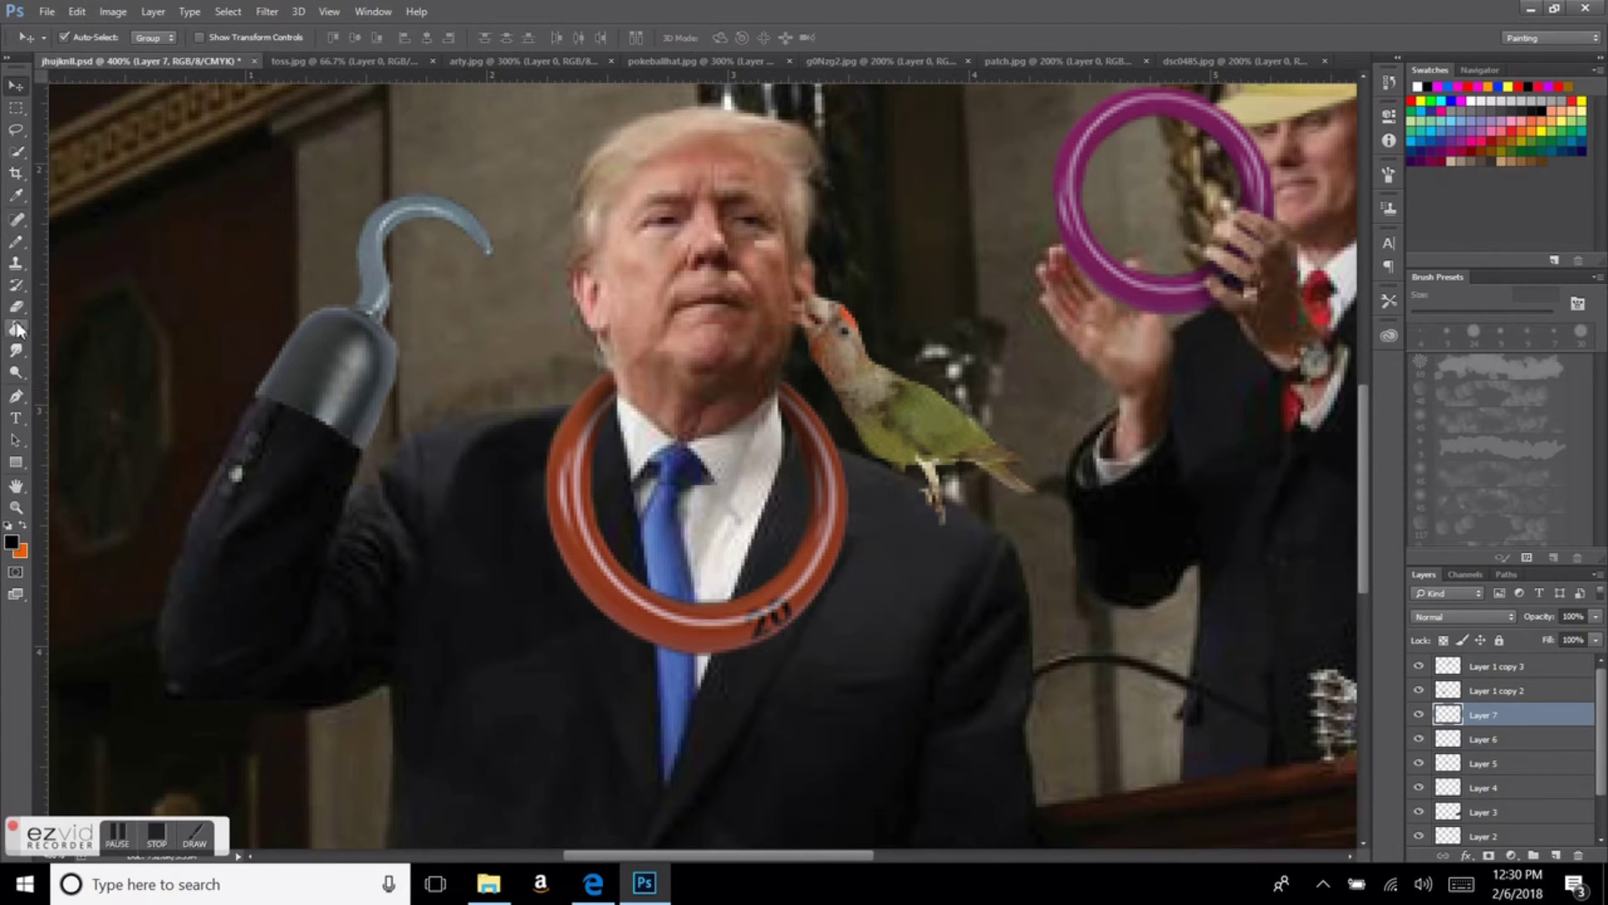
Step: Darken the parrot leg with Brightness/Contrast -65 and 45
left_click(113, 12)
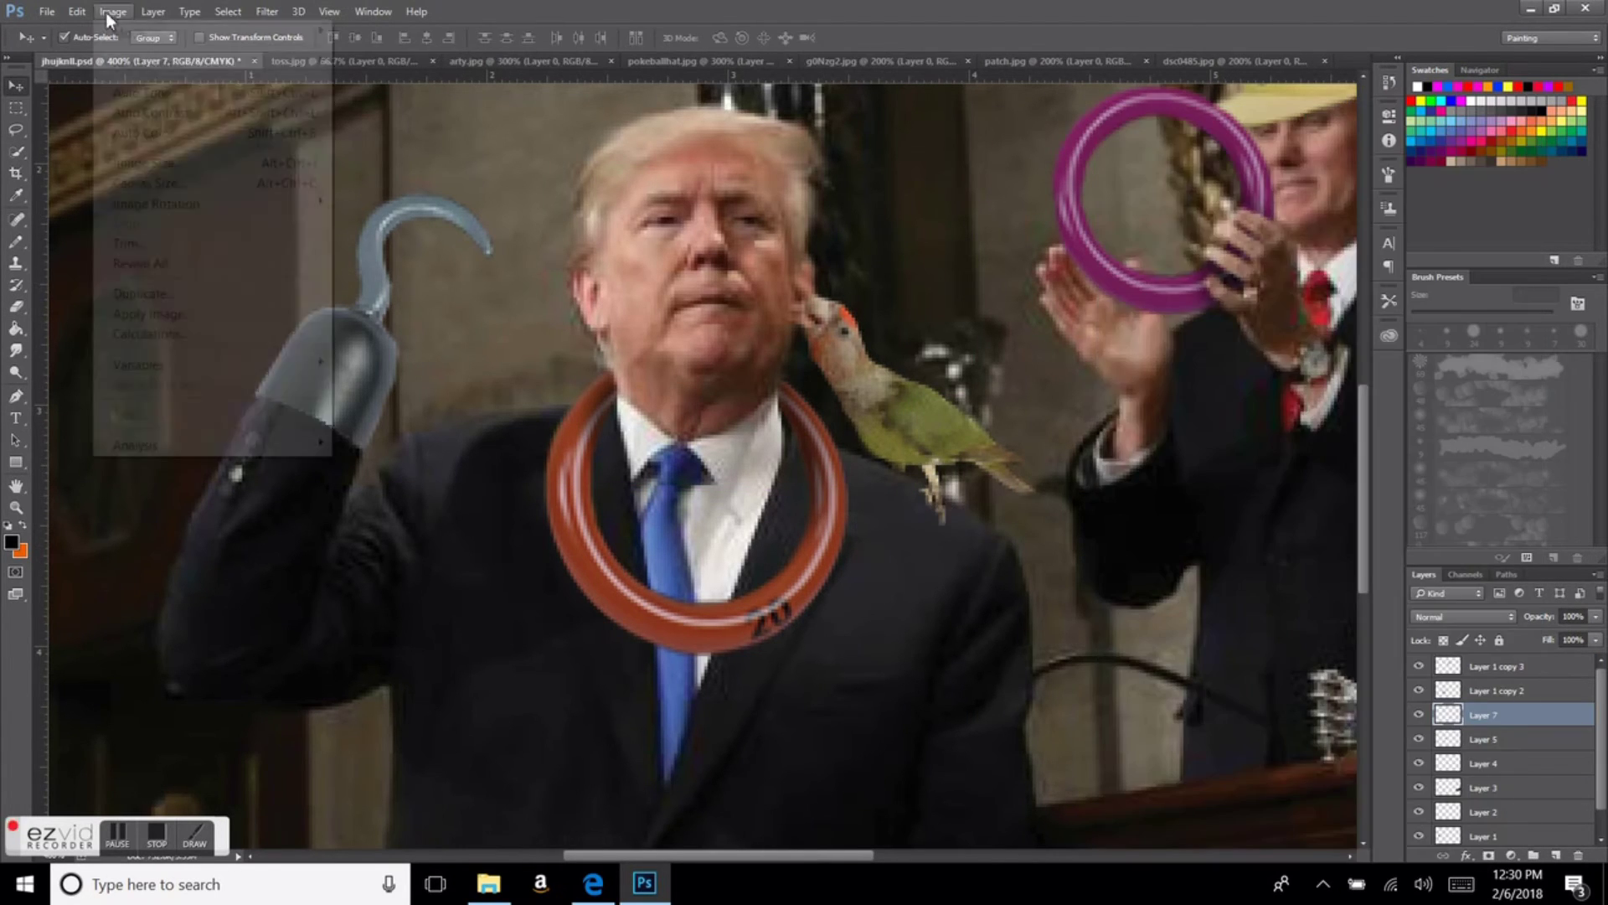
left_click(277, 52)
left_click(1315, 281)
key("e")
key("v")
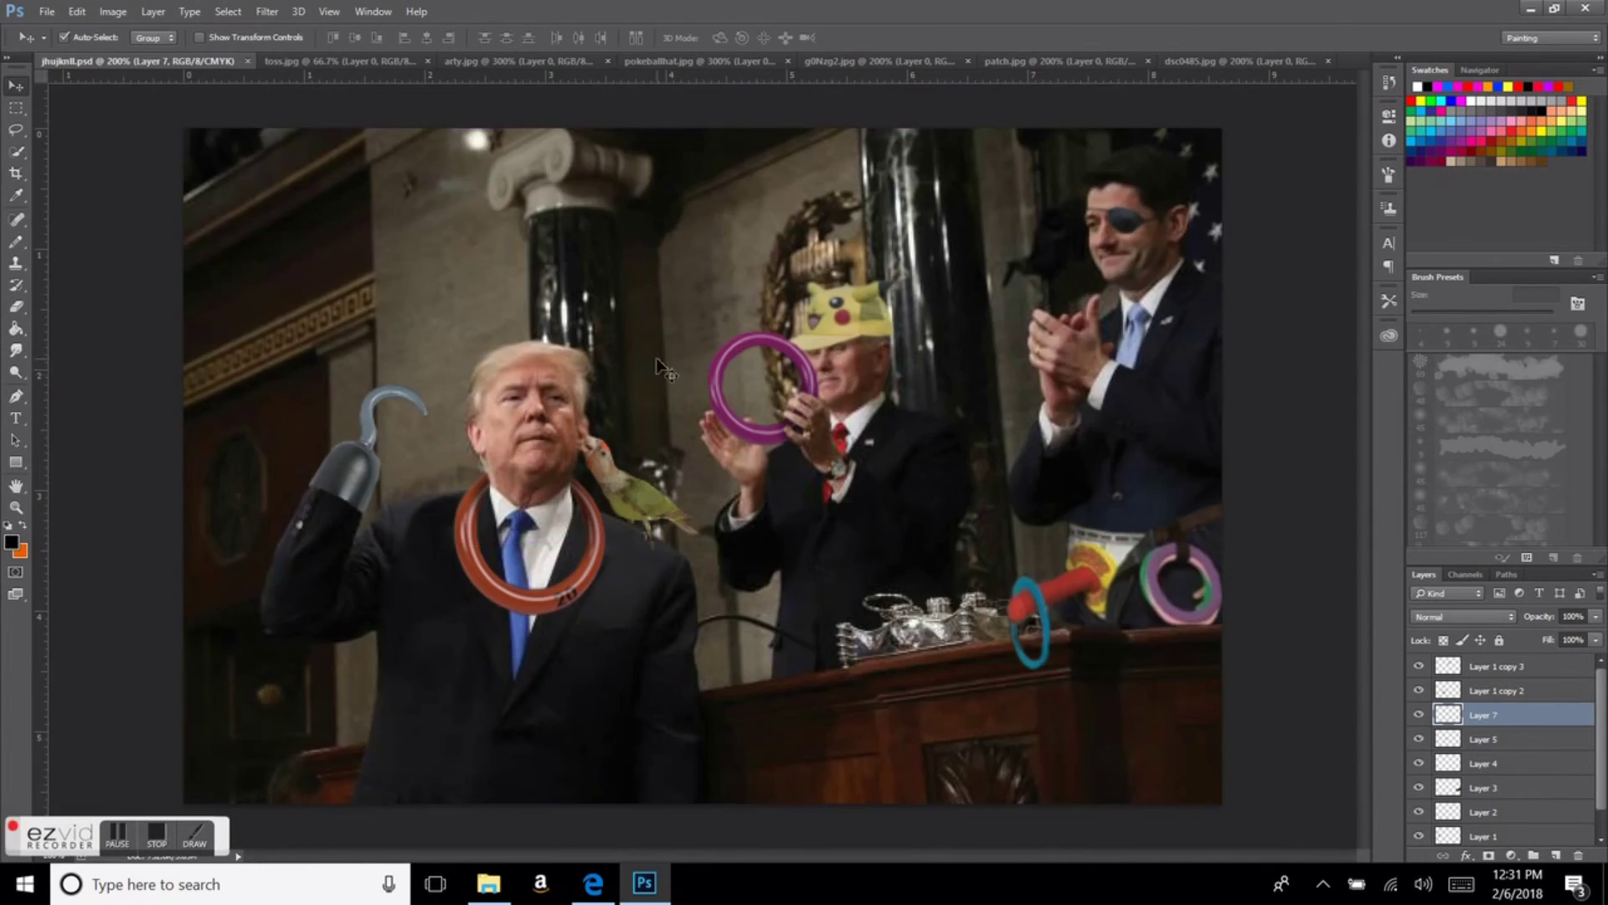
scroll(60, 320, "up", 3)
Step: Paint the parrot's beak tip red with the Pencil
right_click(17, 400)
right_click(15, 241)
left_click(67, 260)
left_click(11, 541)
left_click(1278, 281)
left_click(1455, 270)
left_click_drag(570, 501, 556, 490)
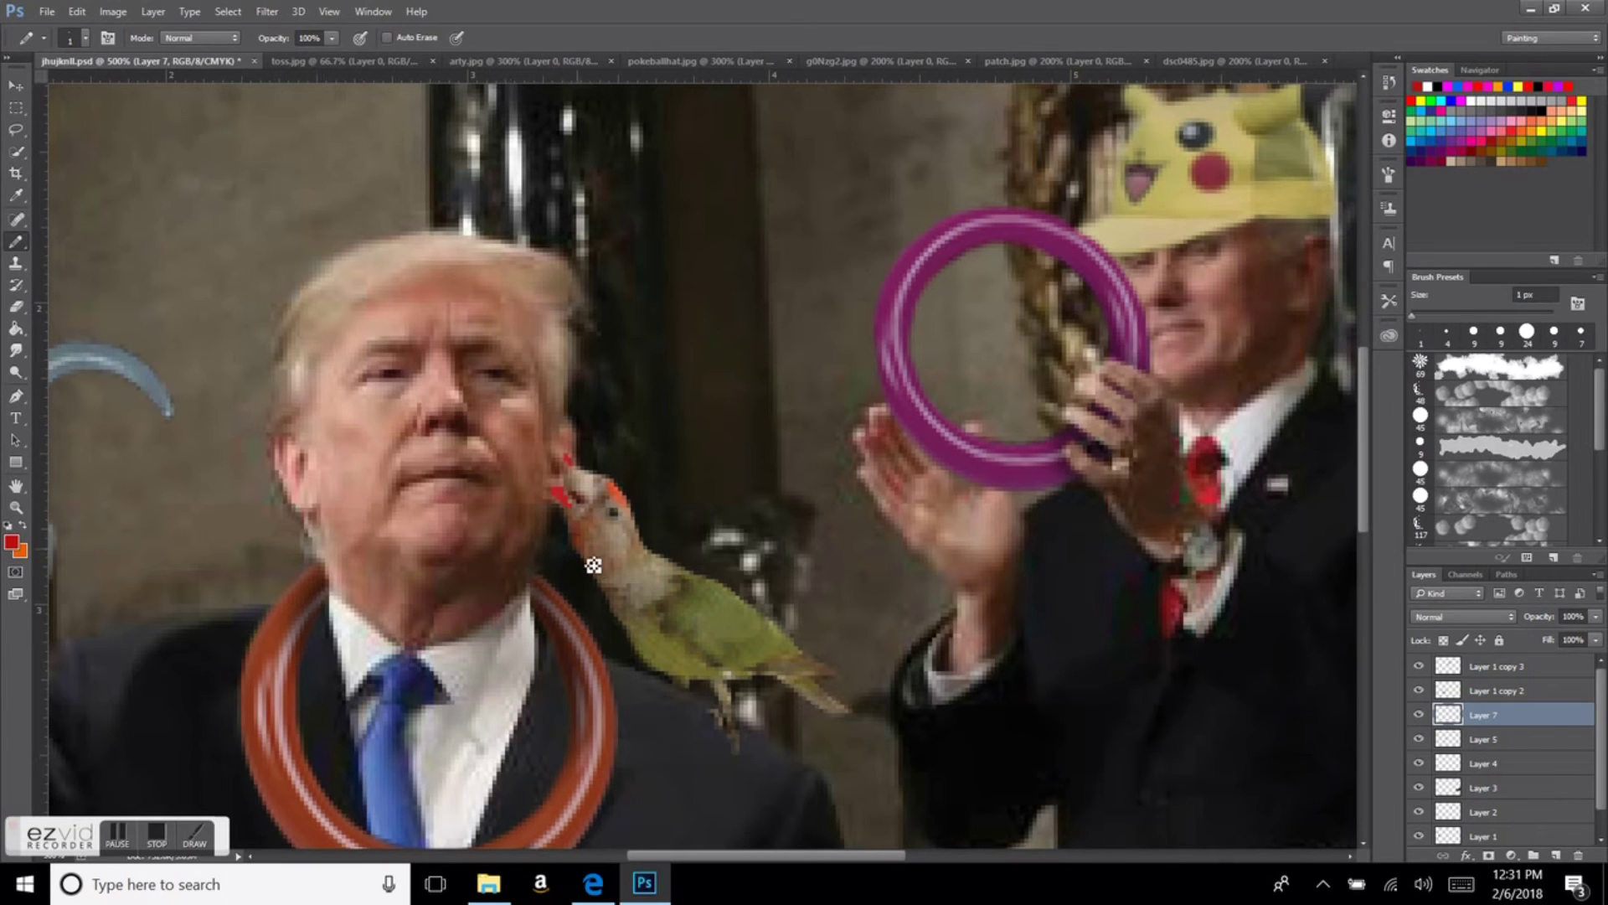
Step: Smudge the red beak against the man's cheek, then select Layer 1 copy 3
key("r")
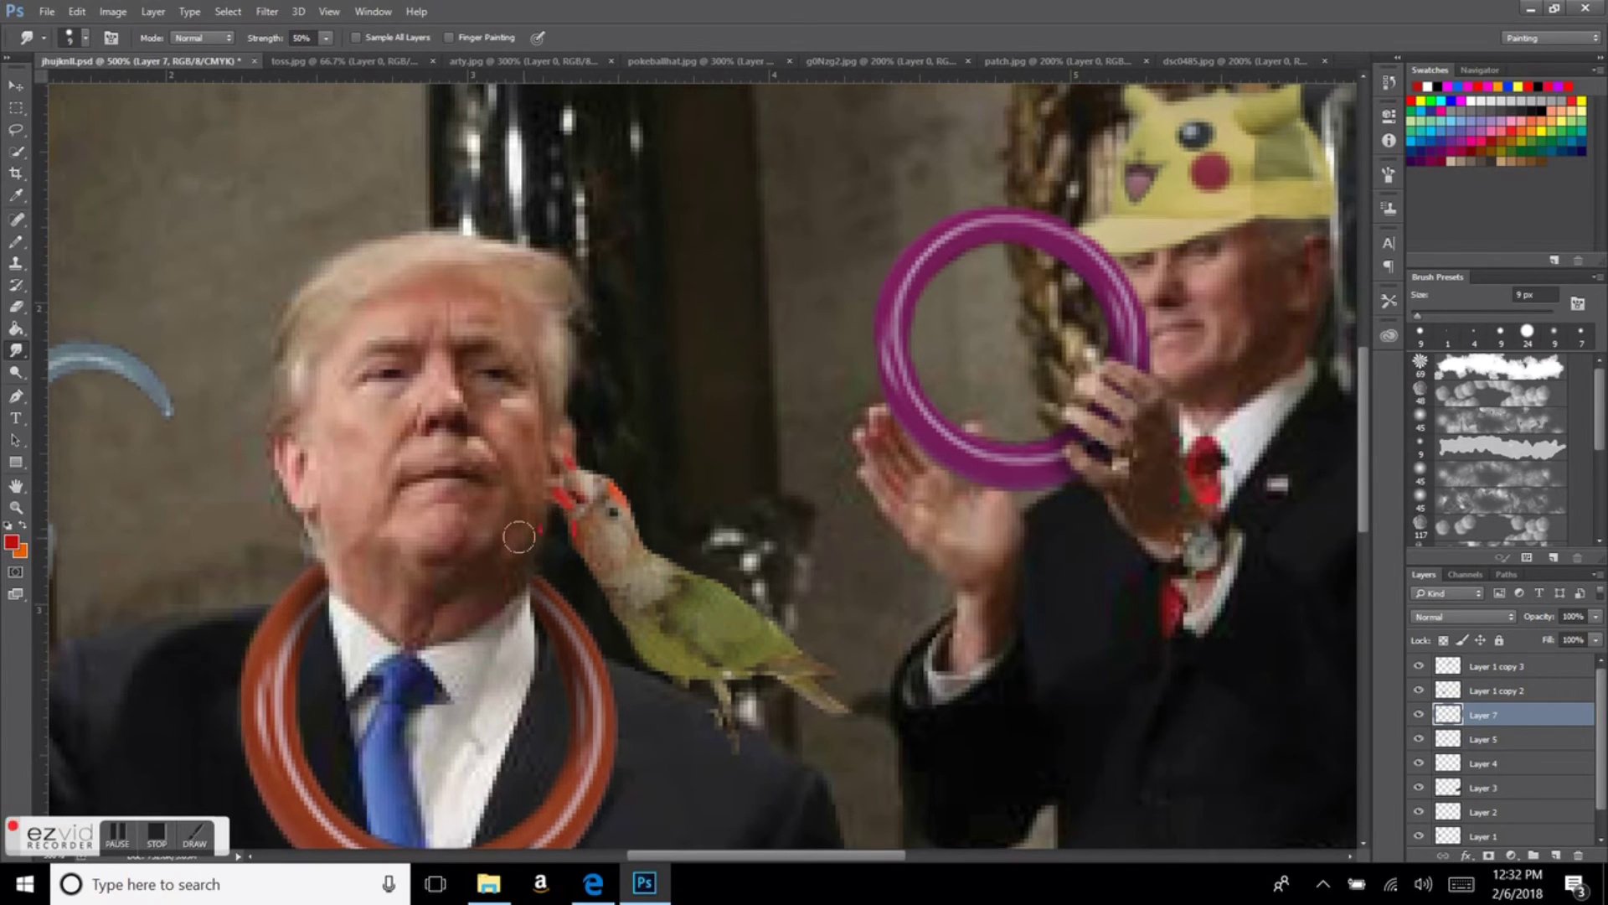
scroll(928, 454, "down", 3)
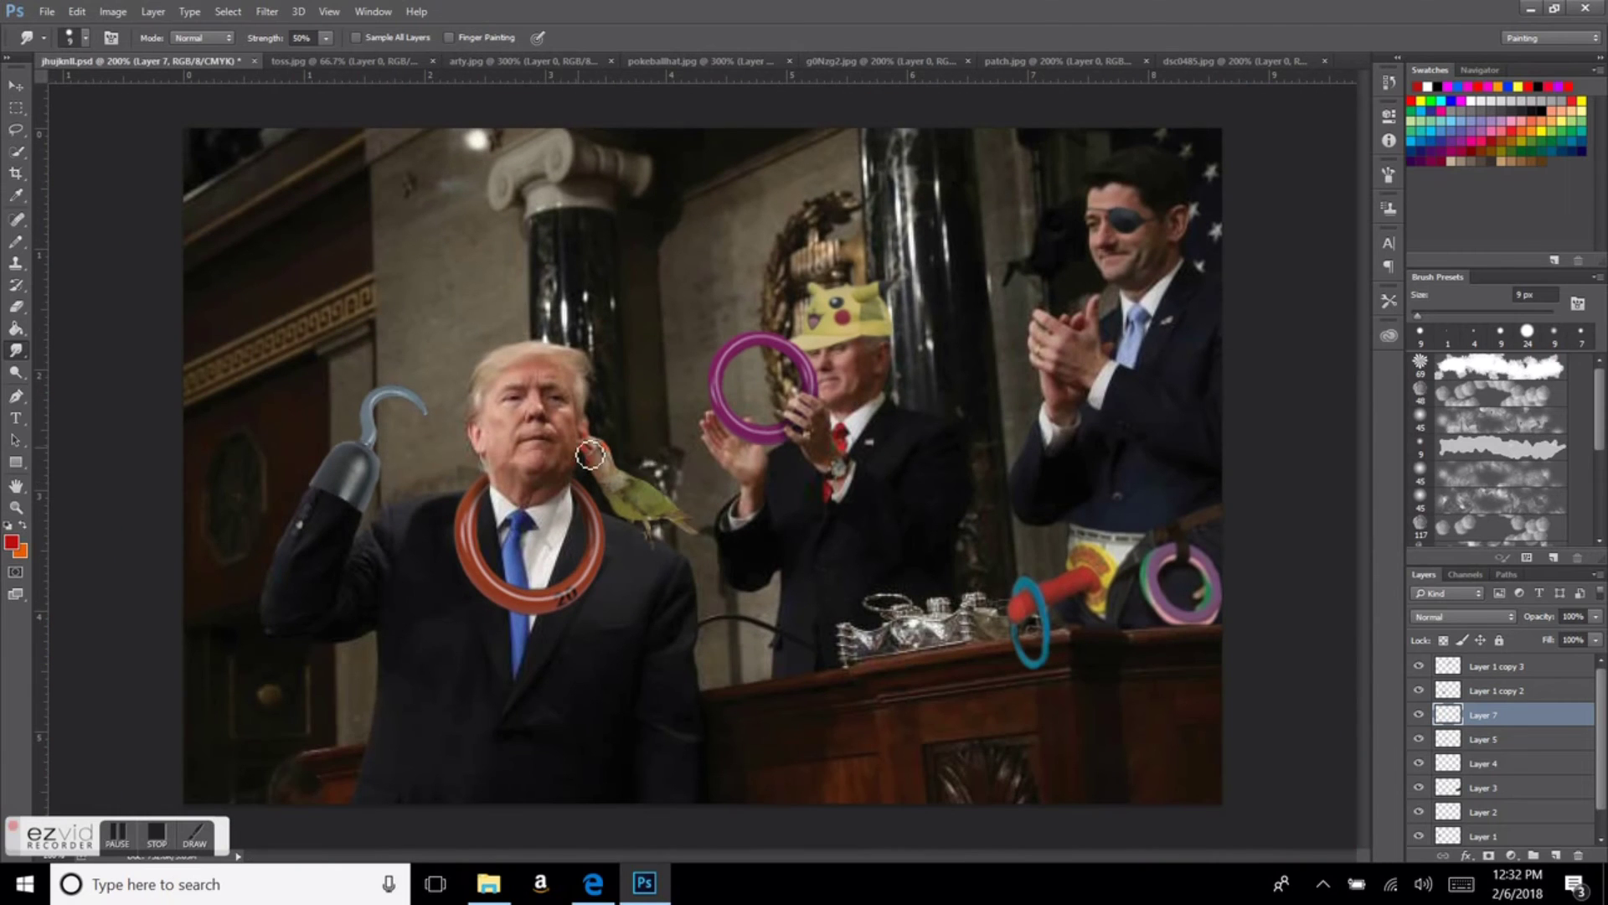
key("s")
scroll(1024, 486, "up", 3)
left_click(1495, 666)
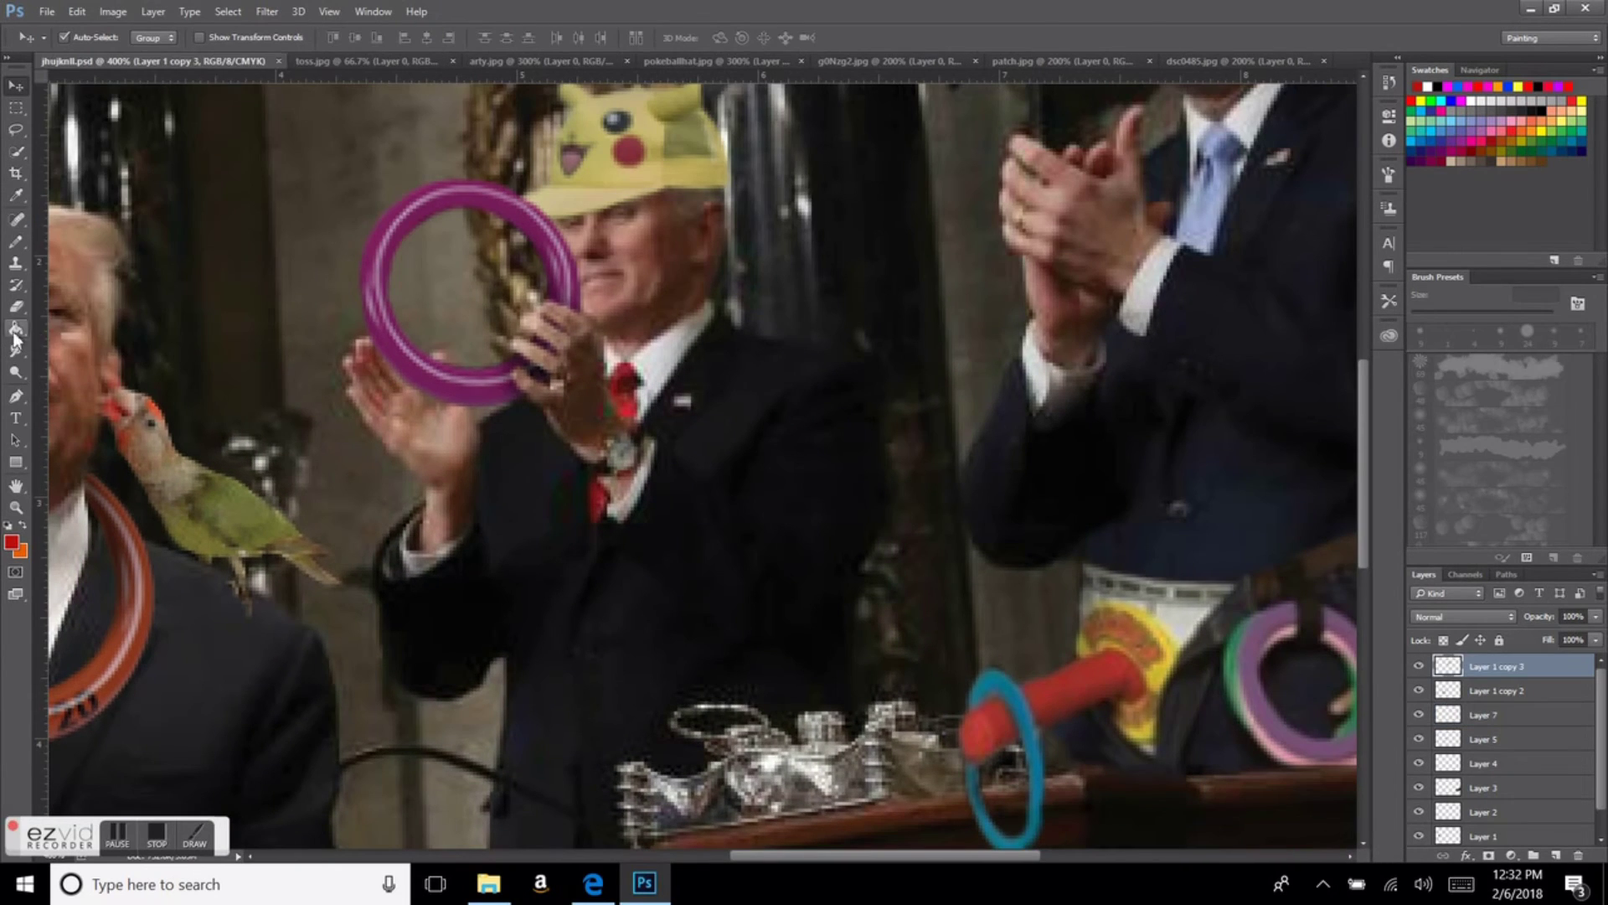
Step: Clone detail on Layer 1 copy 3 with a 4 px Clone Stamp
left_click(85, 37)
left_click_drag(99, 94, 96, 95)
left_click(480, 402)
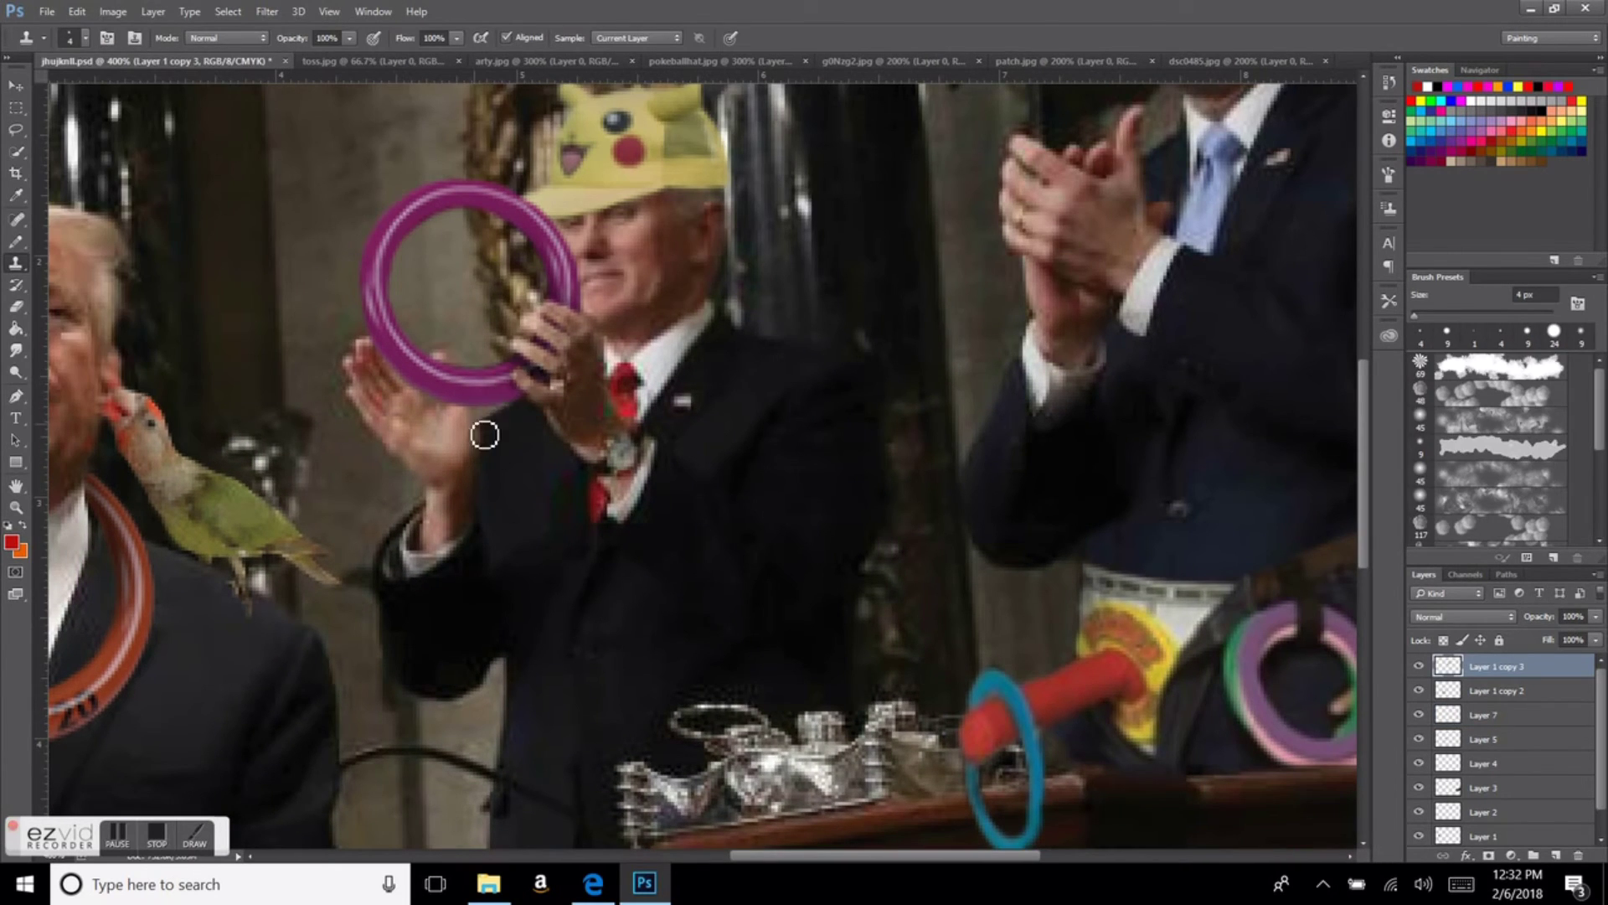
scroll(838, 463, "up", 2)
scroll(820, 495, "down", 2)
scroll(1027, 524, "down", 2)
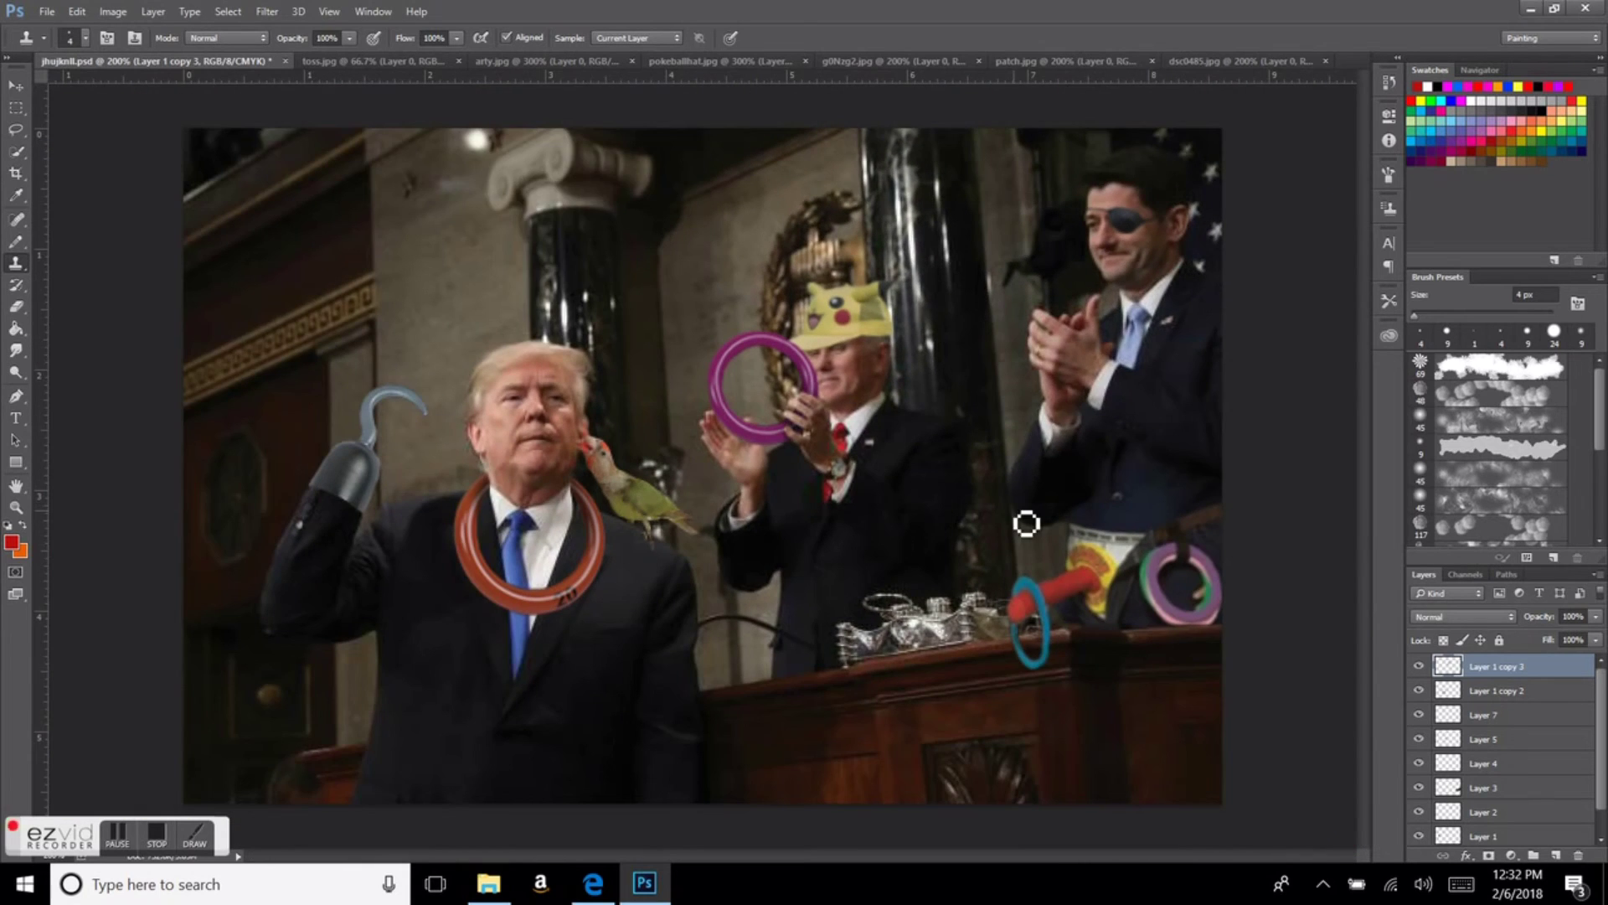
scroll(682, 465, "up", 4)
scroll(775, 601, "right", 5)
Step: Erase and smudge the blue ring's edge on Layer 3
key("v")
left_click(775, 602)
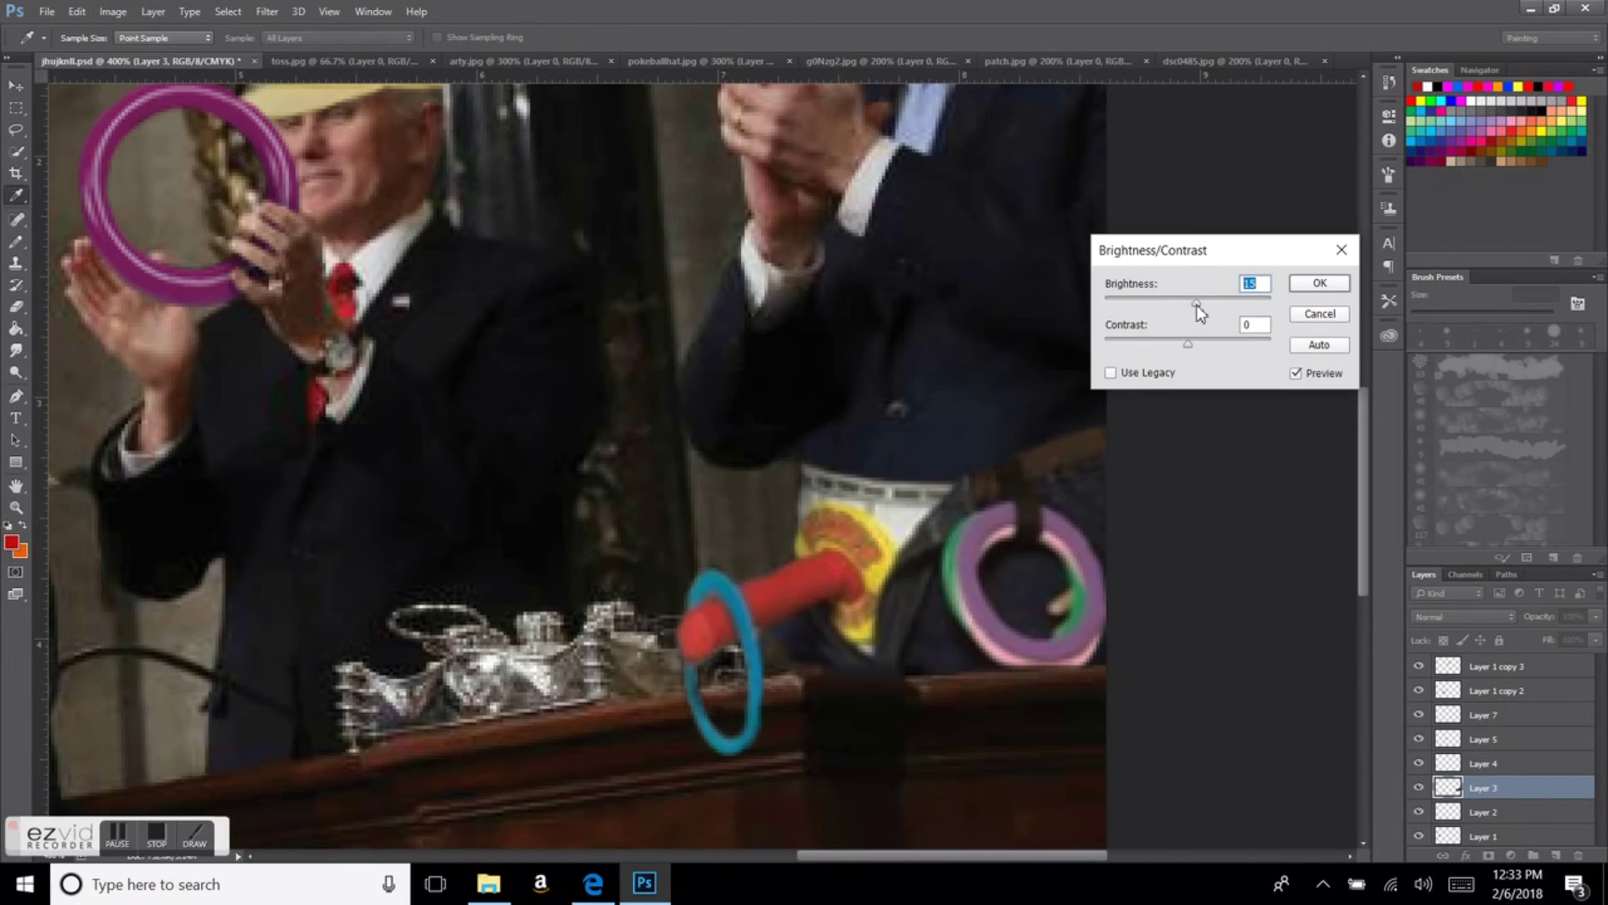
key("Escape")
key("e")
left_click(15, 355)
Step: Clone the podium edge on Layer 0, then erase on Layer 3
key("s")
scroll(819, 636, "up", 1)
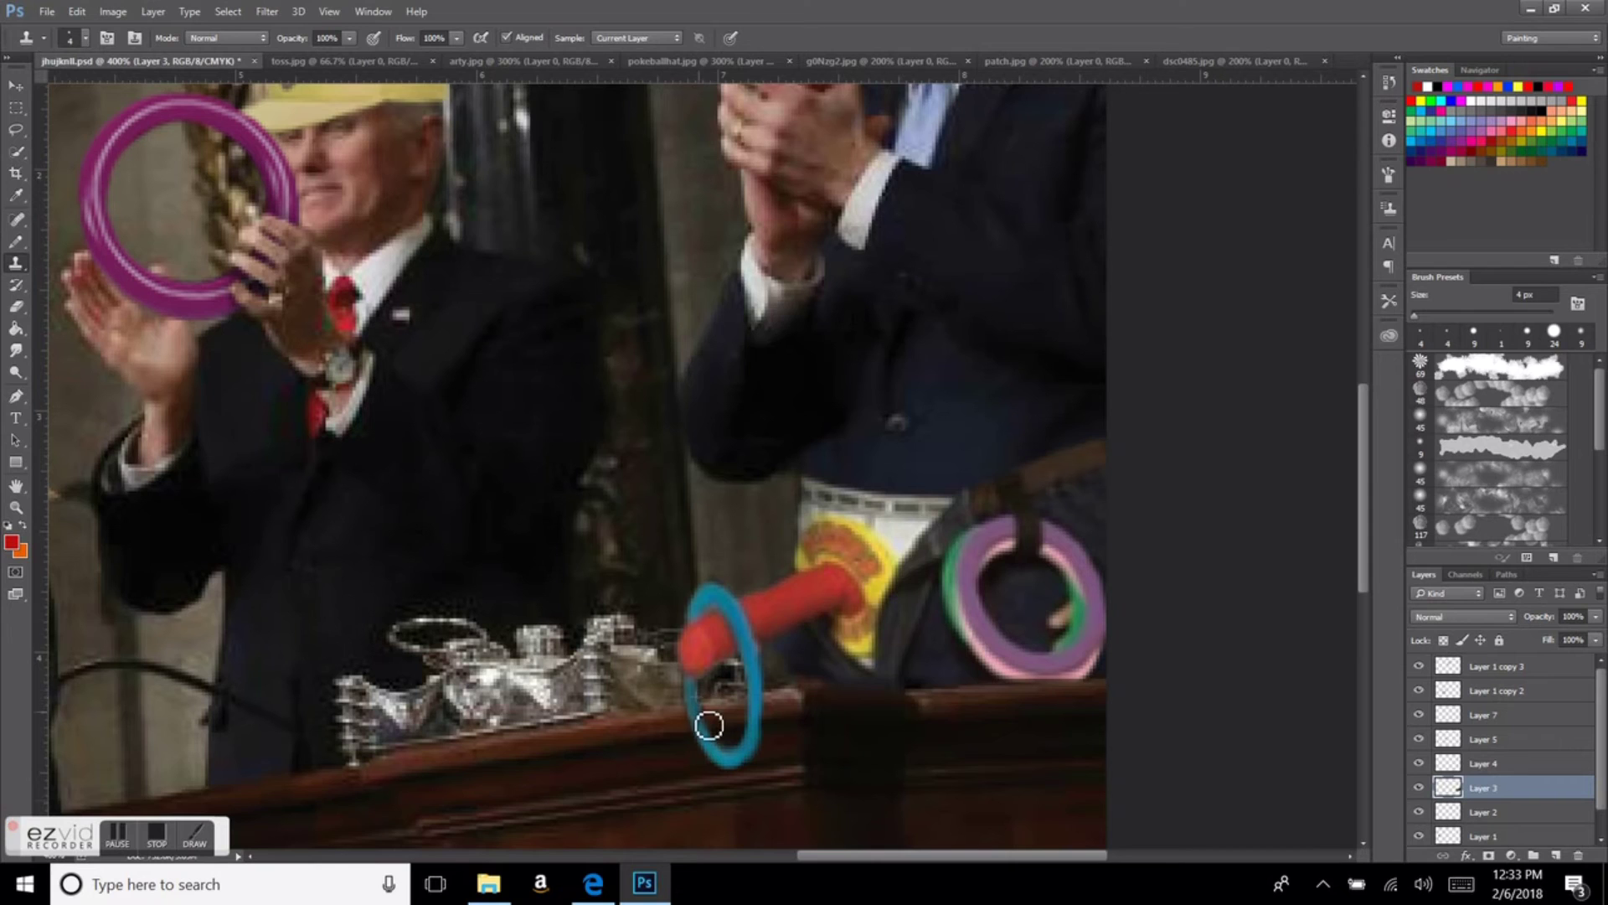
scroll(709, 725, "up", 3)
key("alt+bracketleft")
key("alt+bracketleft")
key("alt+bracketleft")
key("e")
key("alt+bracketright")
key("alt+bracketright")
key("alt+bracketright")
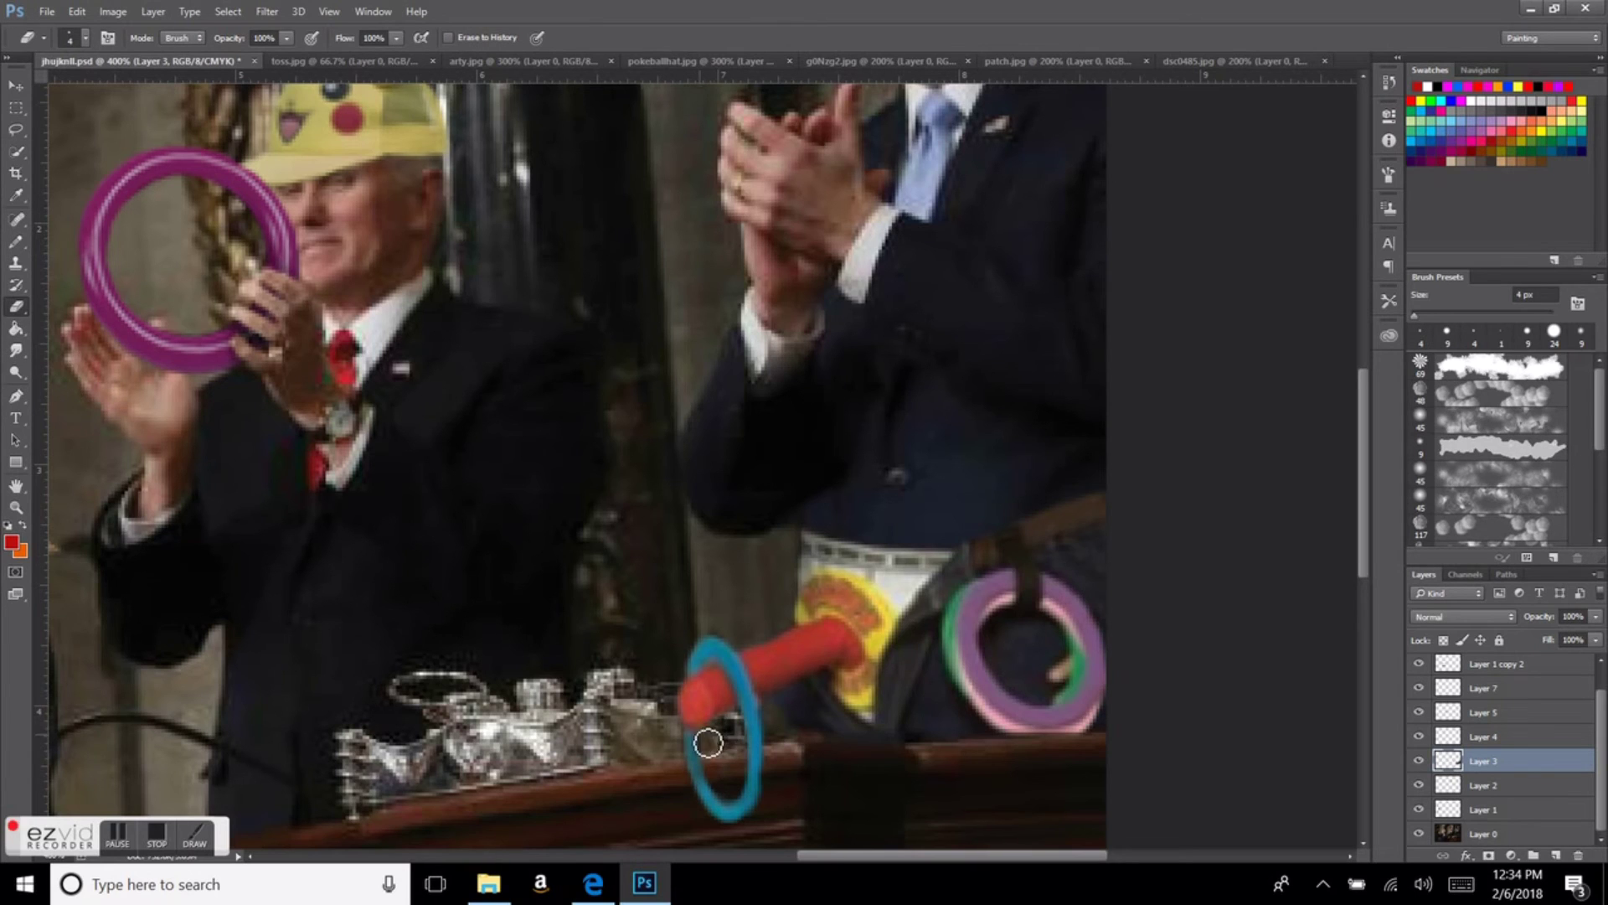
Step: Clone Stamp the podium edge on background Layer 0
scroll(708, 742, "up", 1)
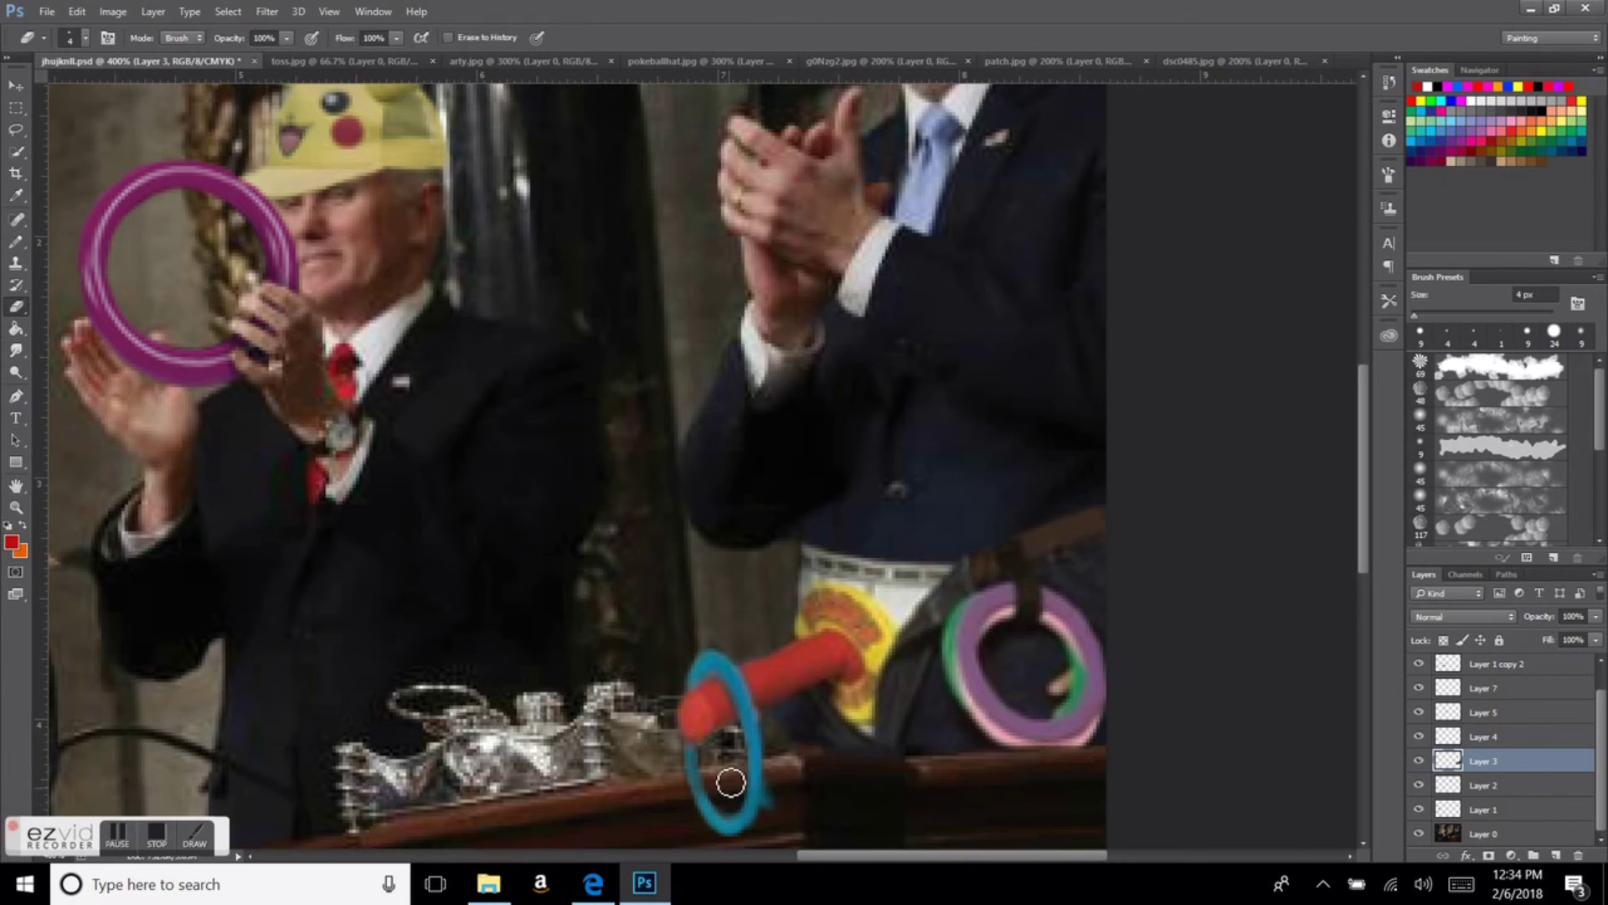
scroll(771, 830, "down", 5)
key("alt+comma")
key("s")
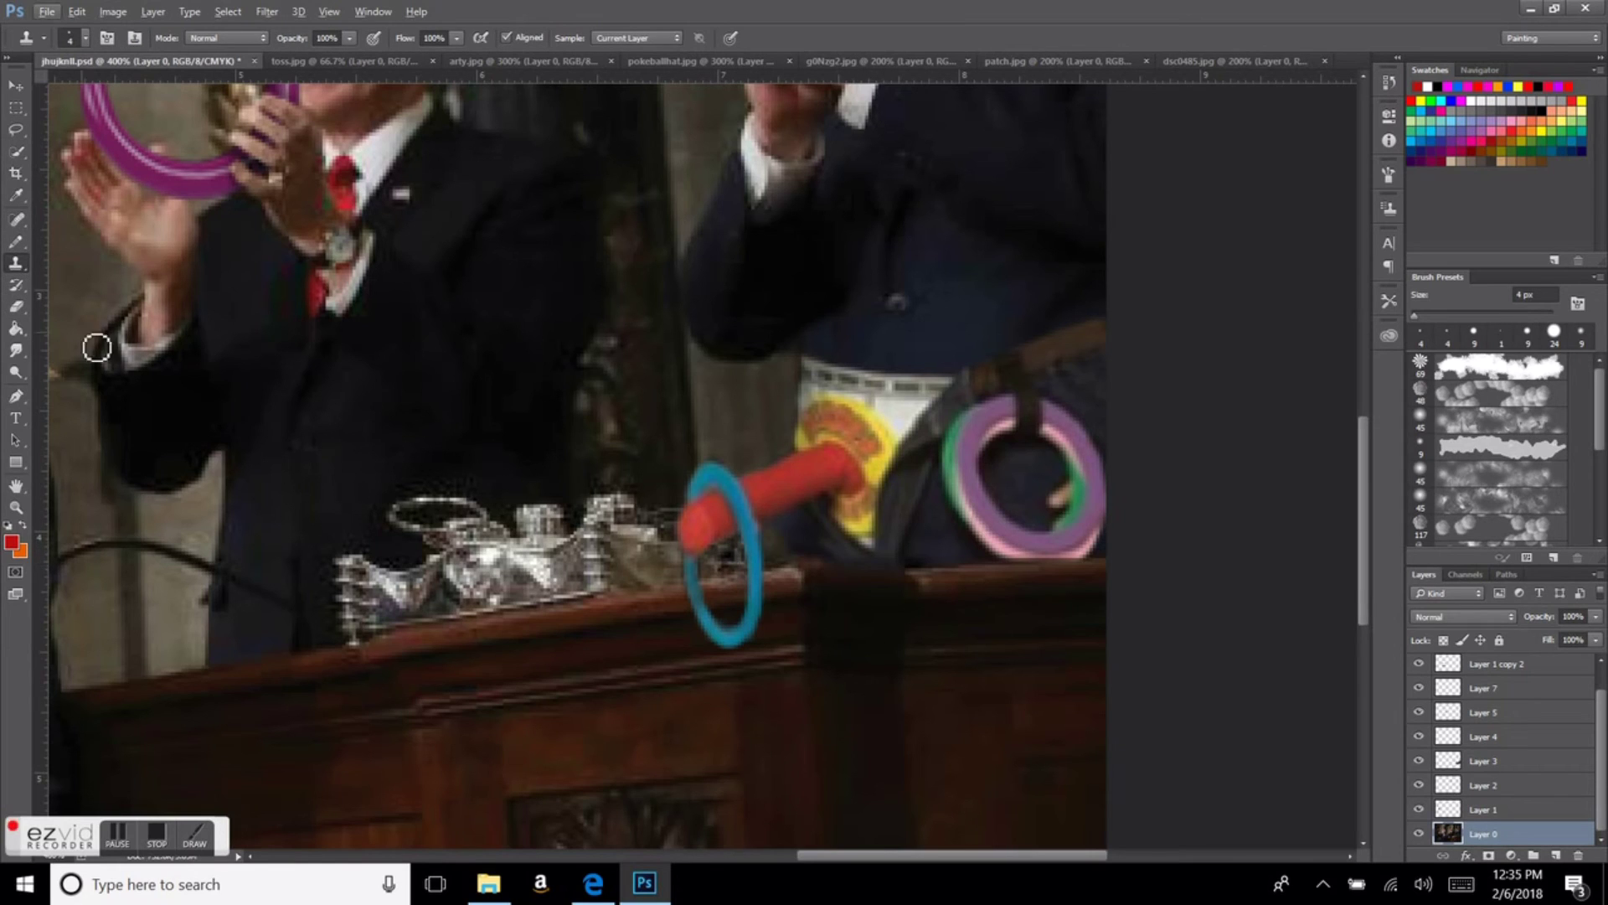
Step: Erase the excess around the blue ring and red peg on Layer 3
key("v")
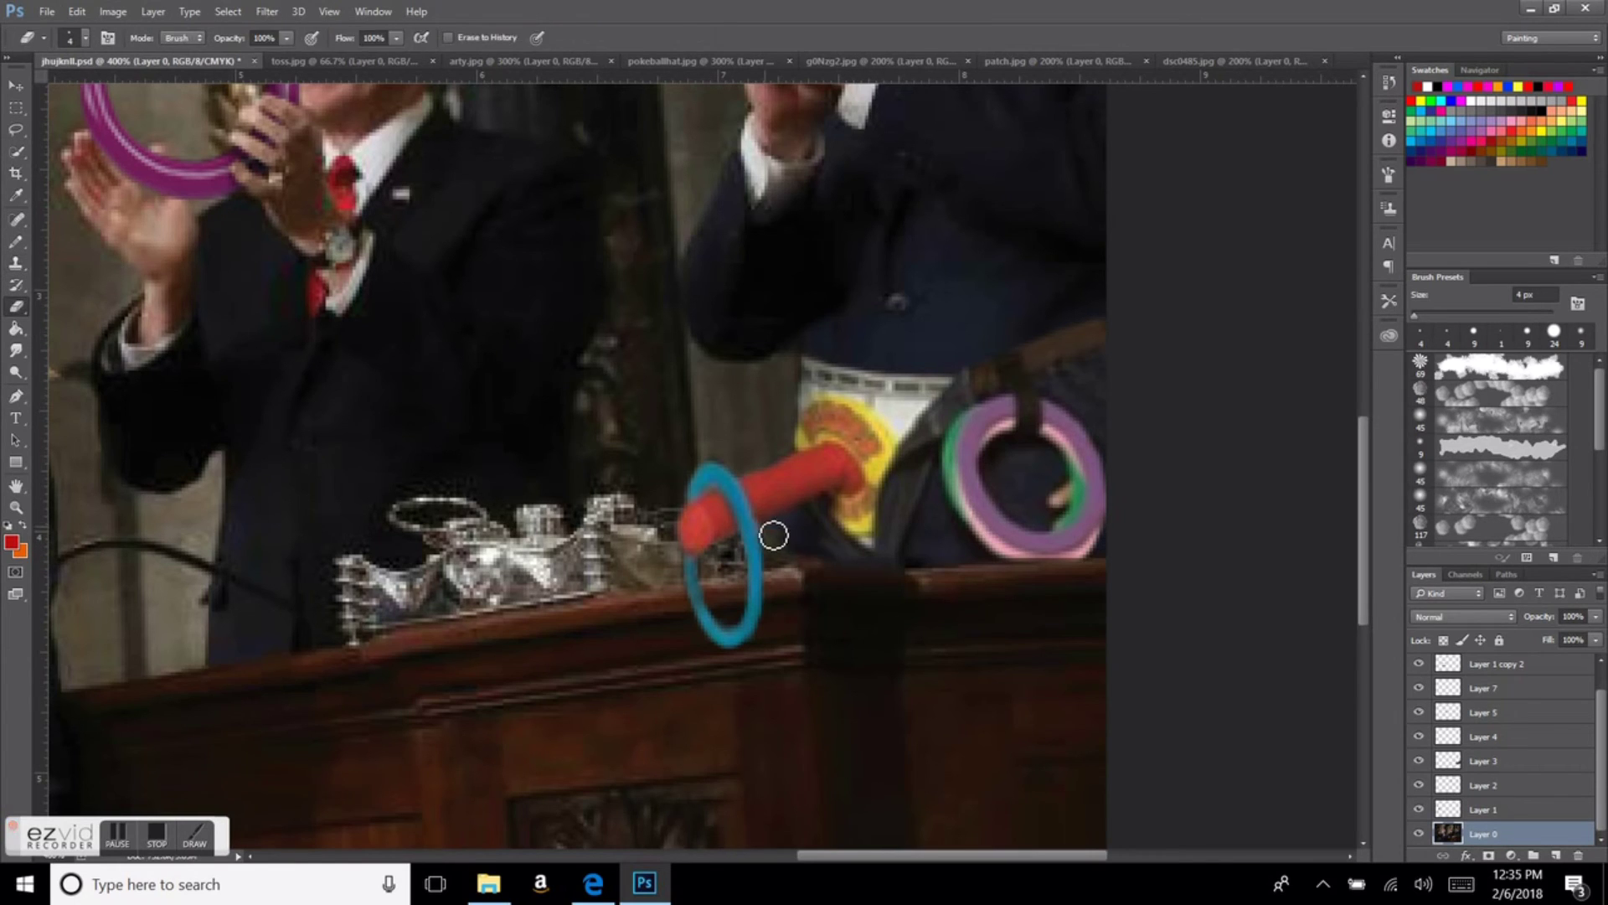
left_click(768, 531)
key("e")
scroll(829, 560, "up", 1)
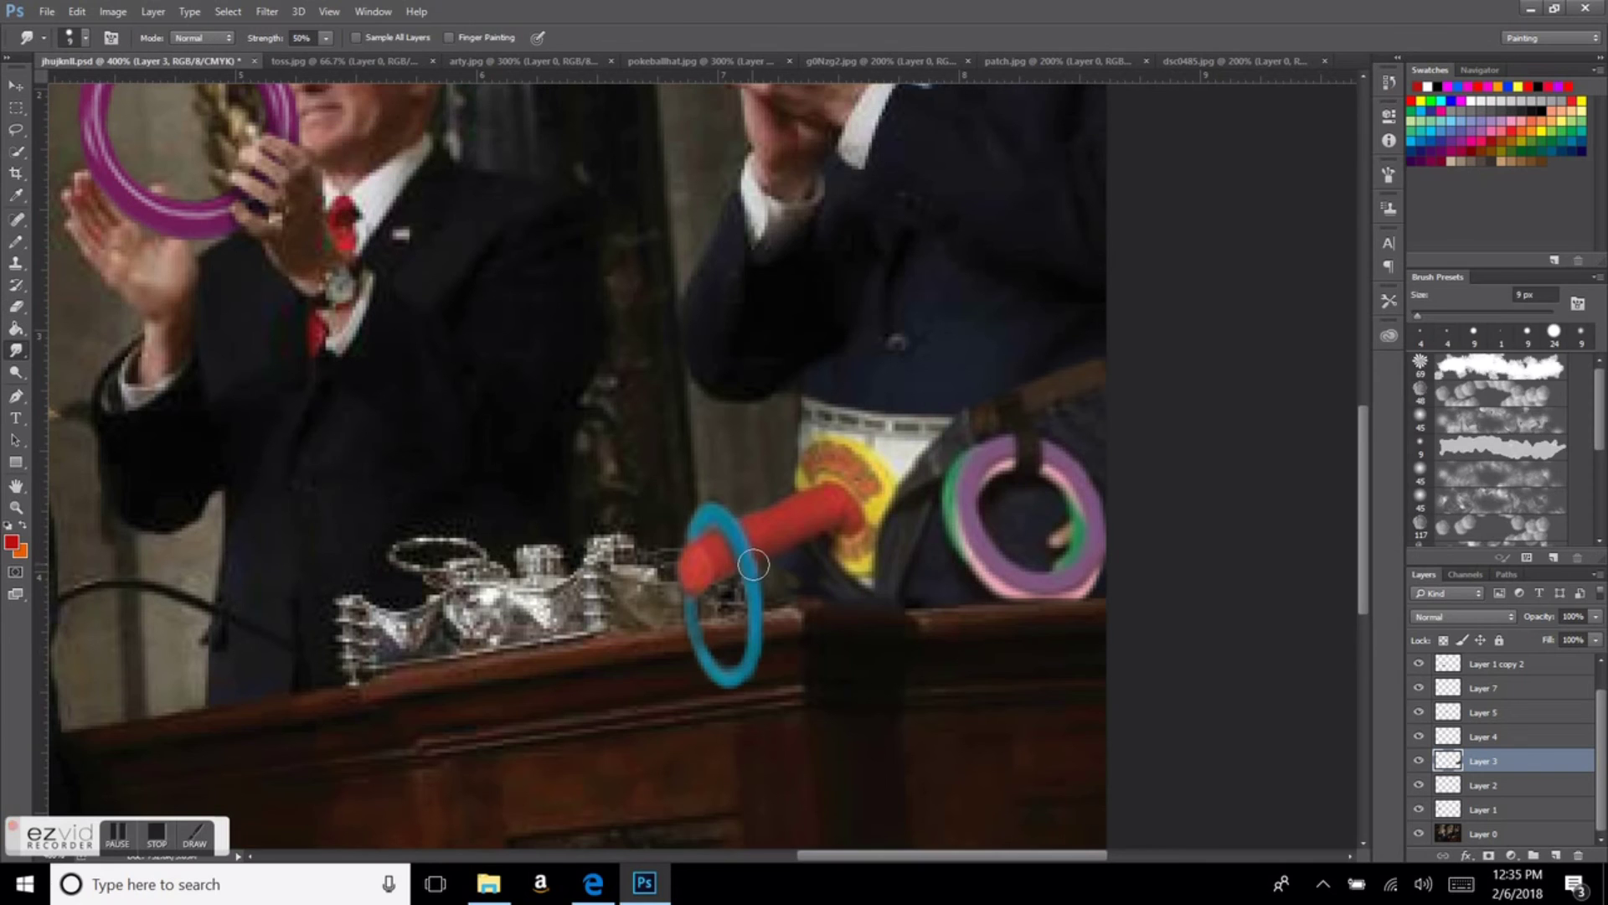
scroll(779, 578, "up", 1)
Step: Clone more podium texture on Layer 0 beneath the ring
key("s")
scroll(761, 618, "down", 2)
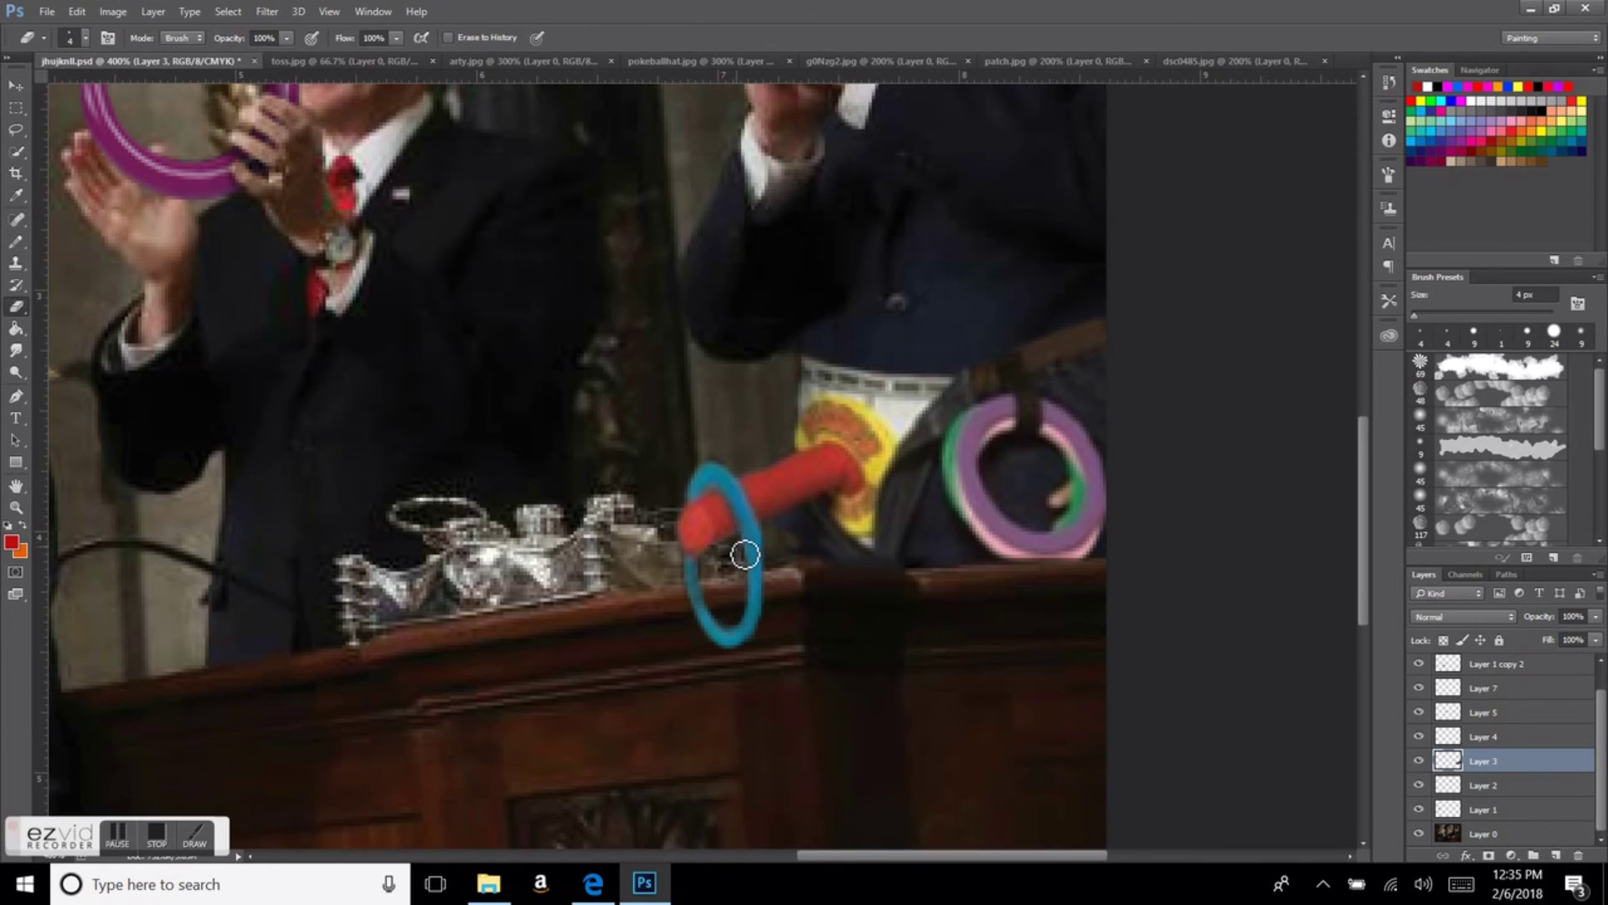
scroll(736, 550, "up", 1)
key("alt+comma")
scroll(741, 544, "up", 1)
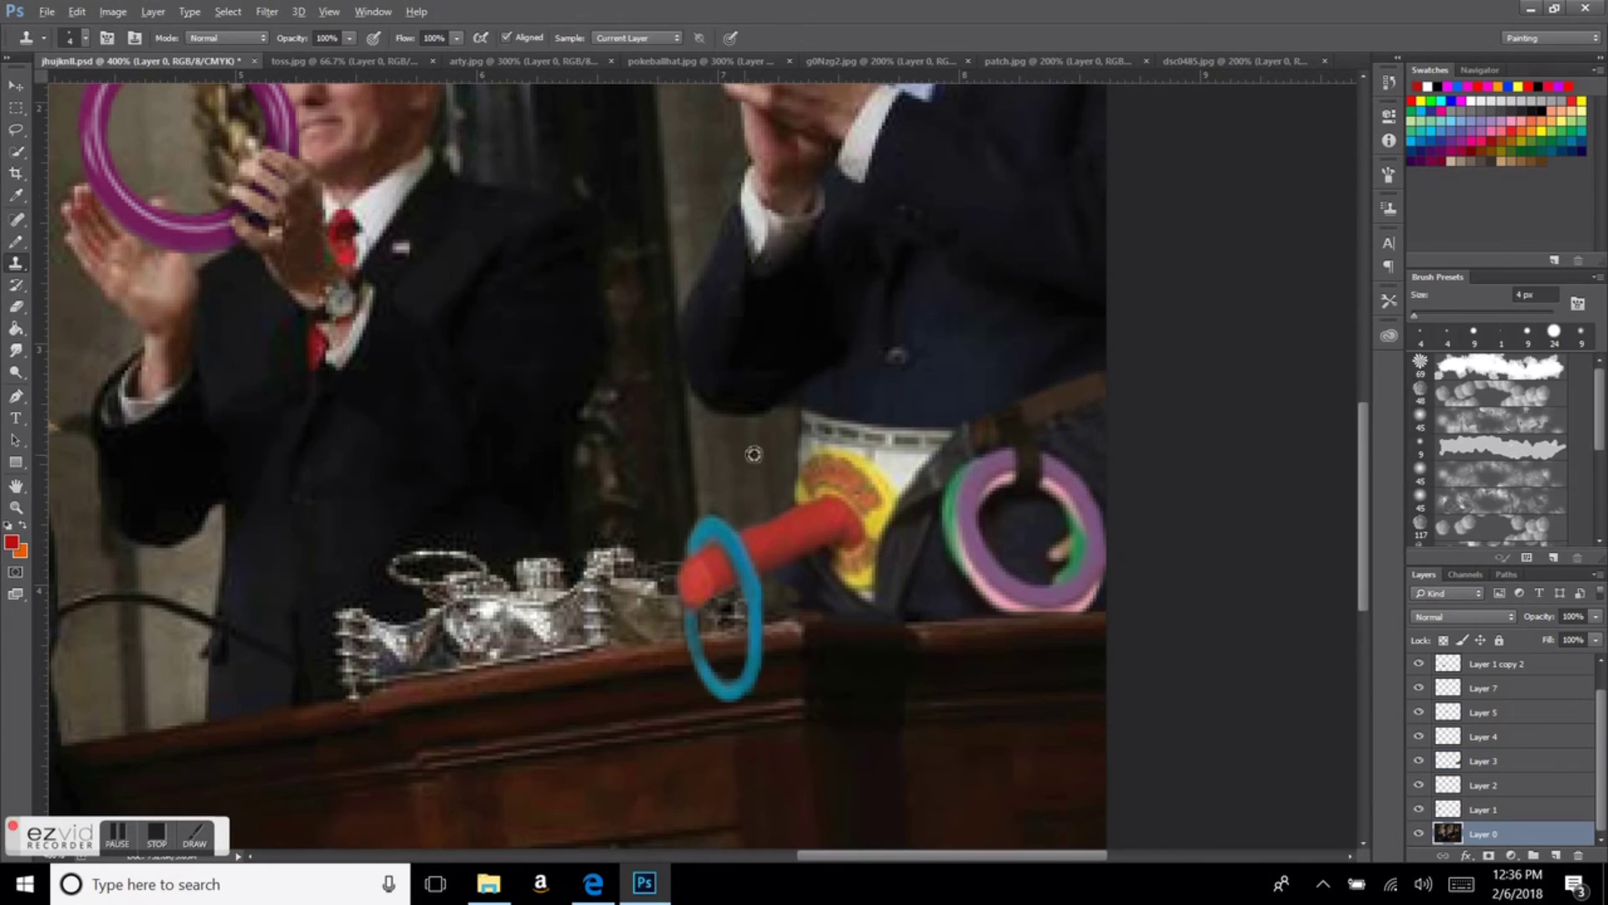
scroll(821, 322, "down", 5)
scroll(754, 419, "up", 2)
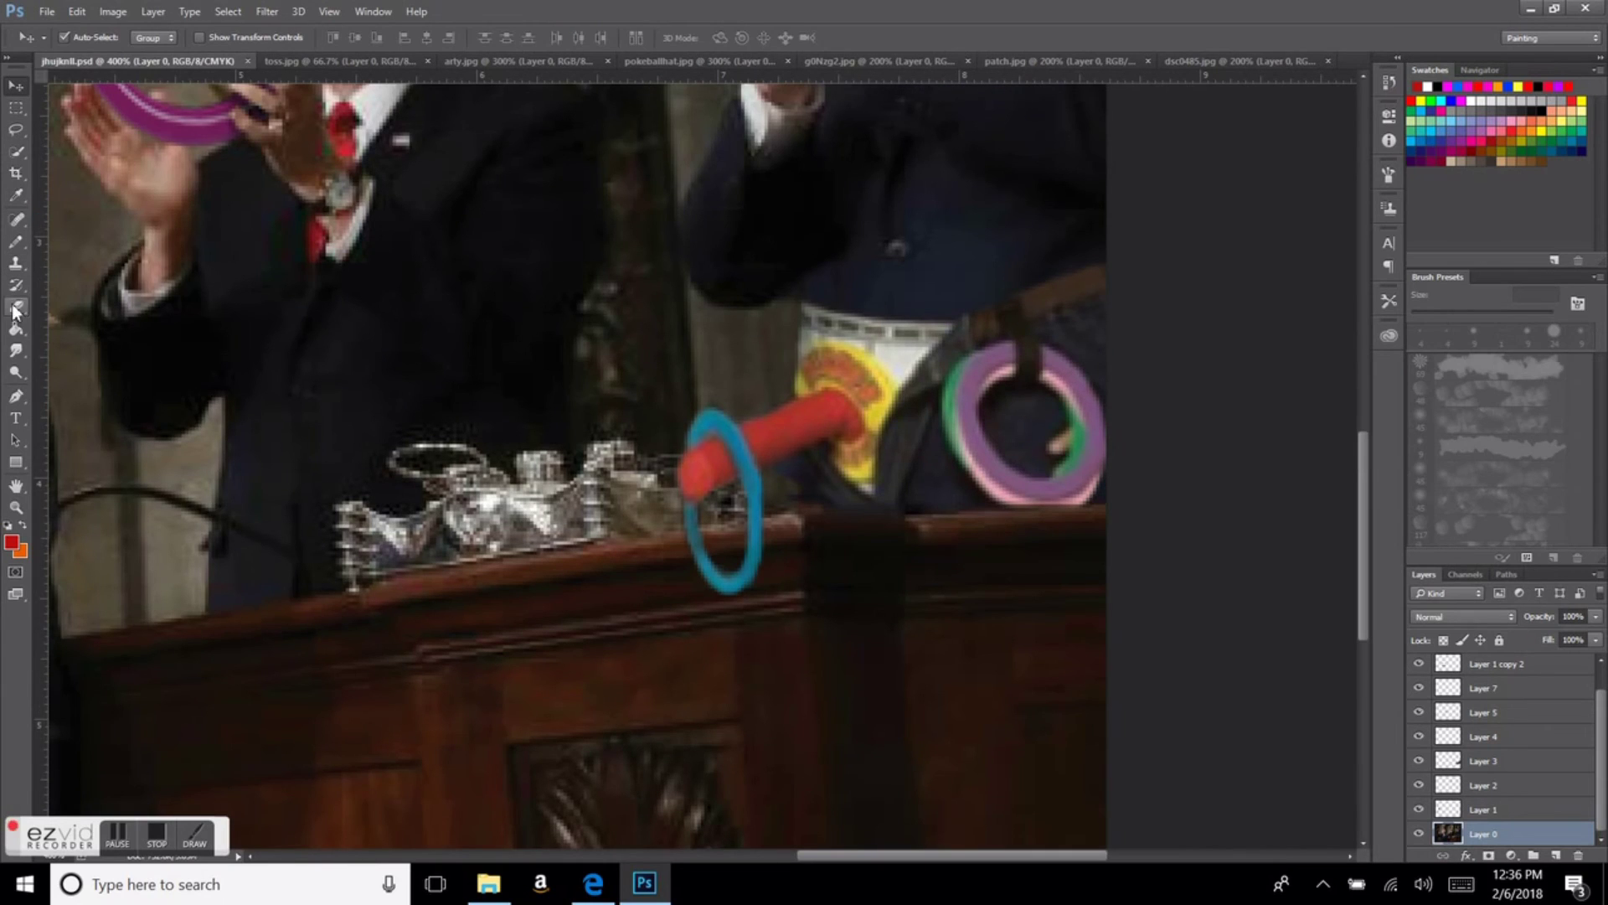
Step: Smudge and erase the ring's edge on Layer 3 with a 4 px brush
key("alt+bracketright")
key("alt+bracketright")
key("alt+bracketright")
key("r")
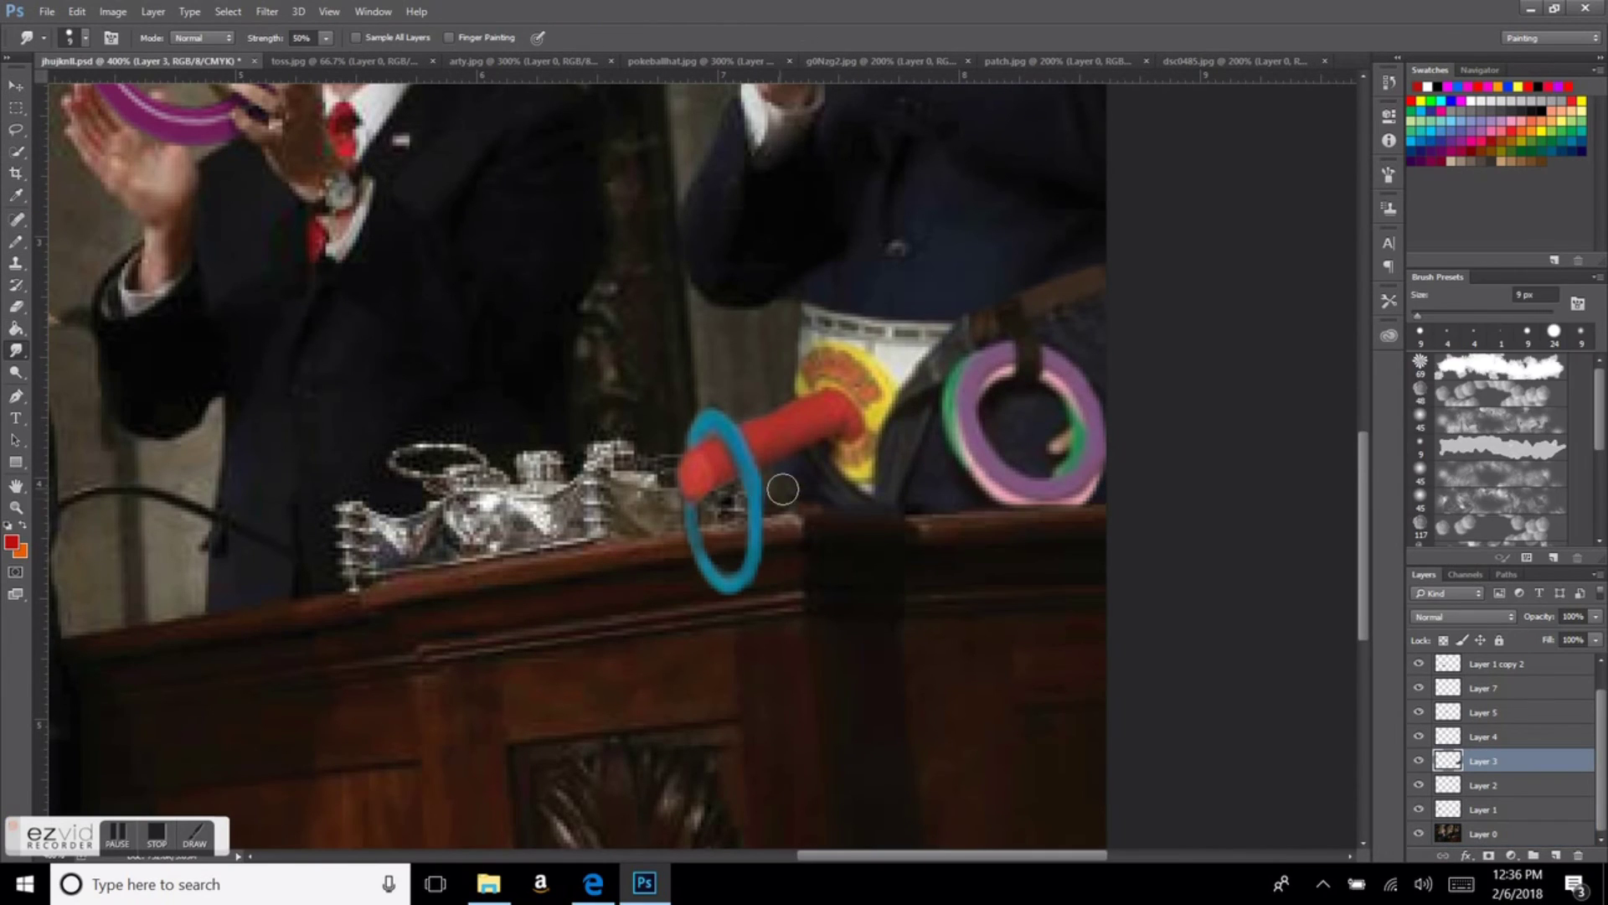
left_click(84, 38)
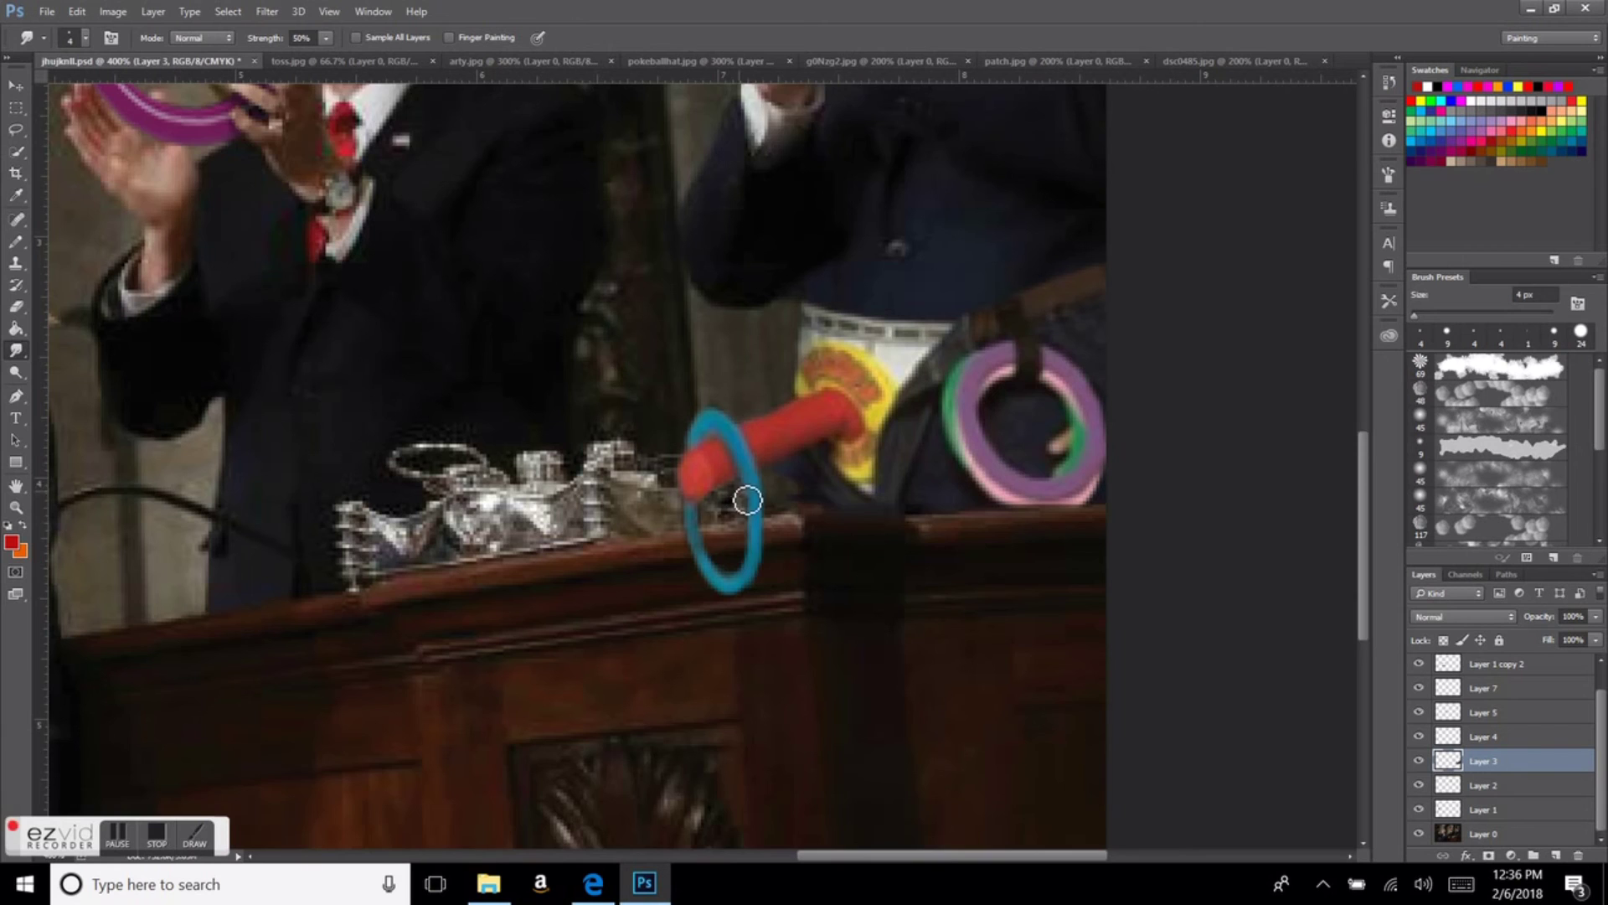
scroll(754, 503, "down", 2)
key("e")
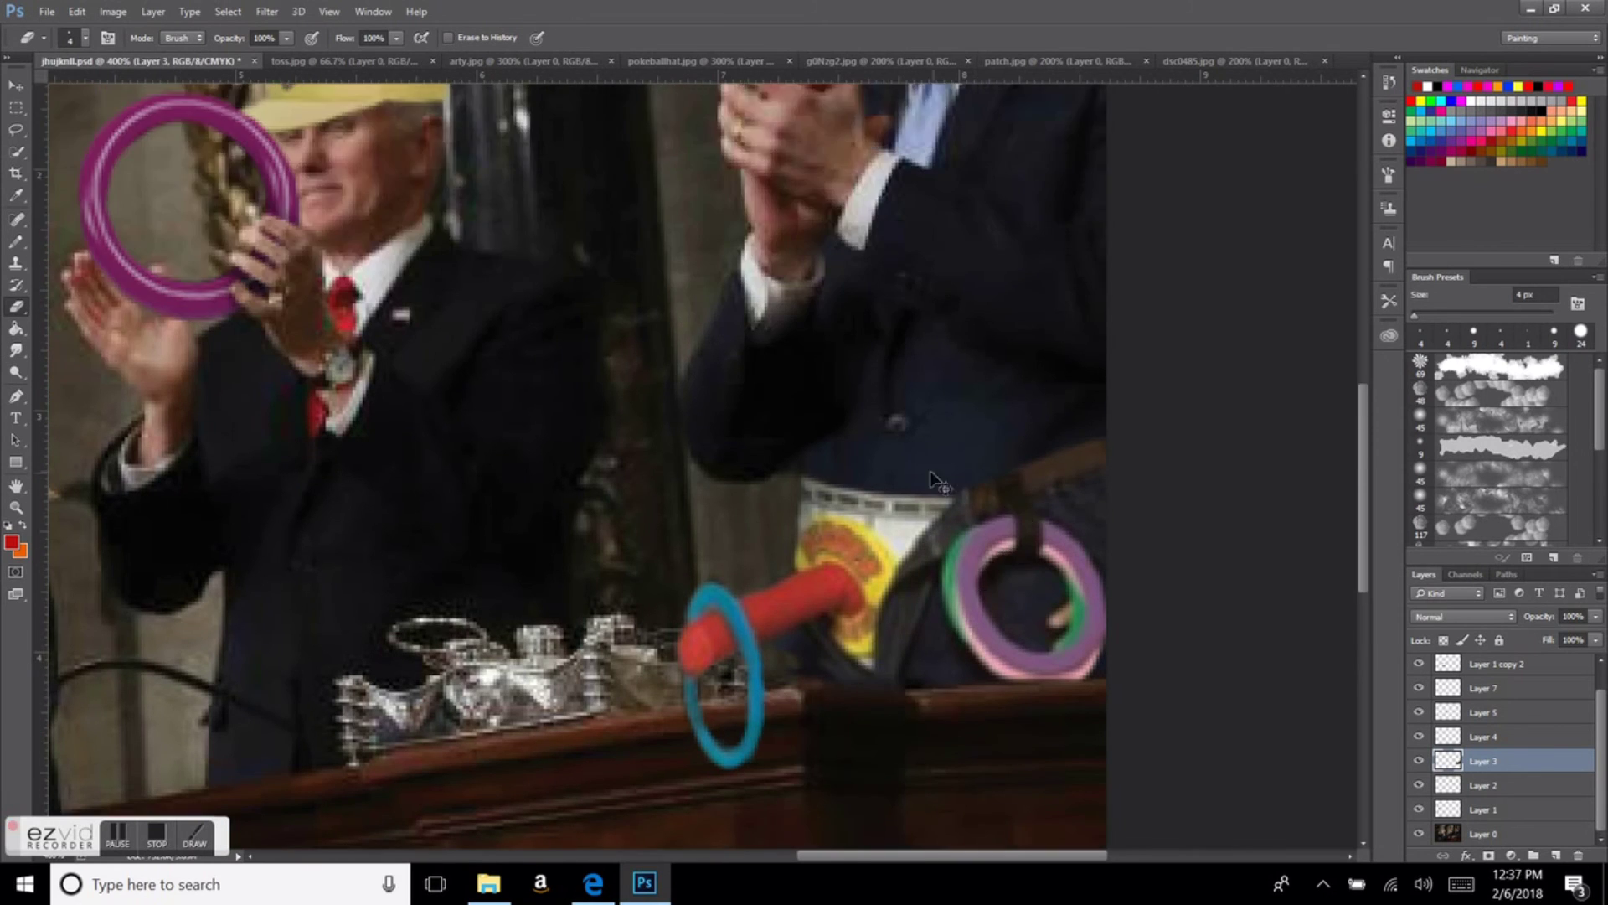